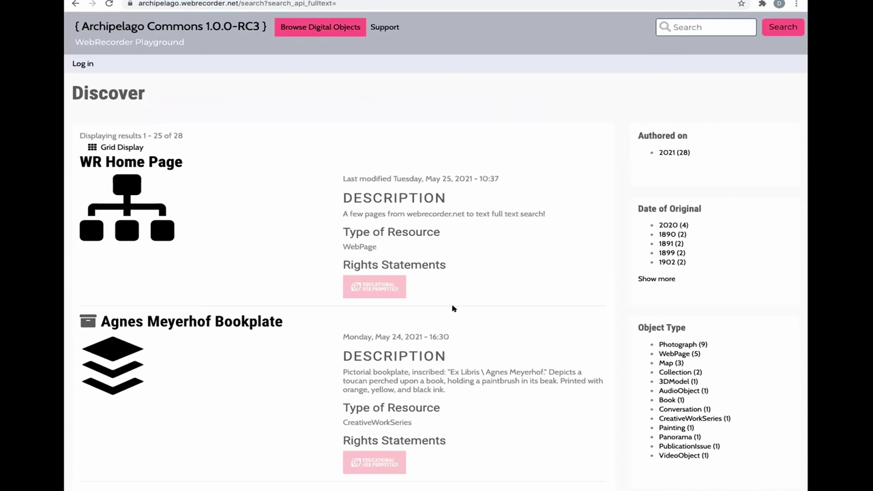
scroll(163, 374, down, 1)
scroll(164, 375, down, 5)
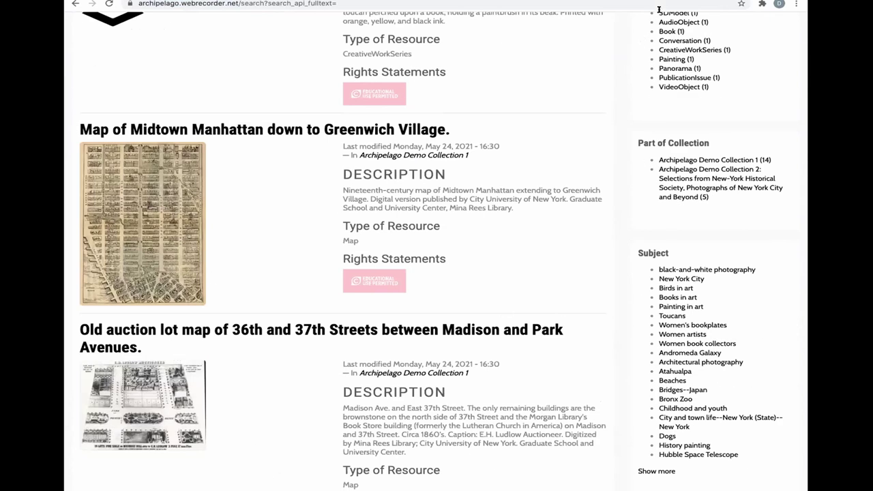
scroll(113, 307, down, 2)
scroll(114, 307, down, 1)
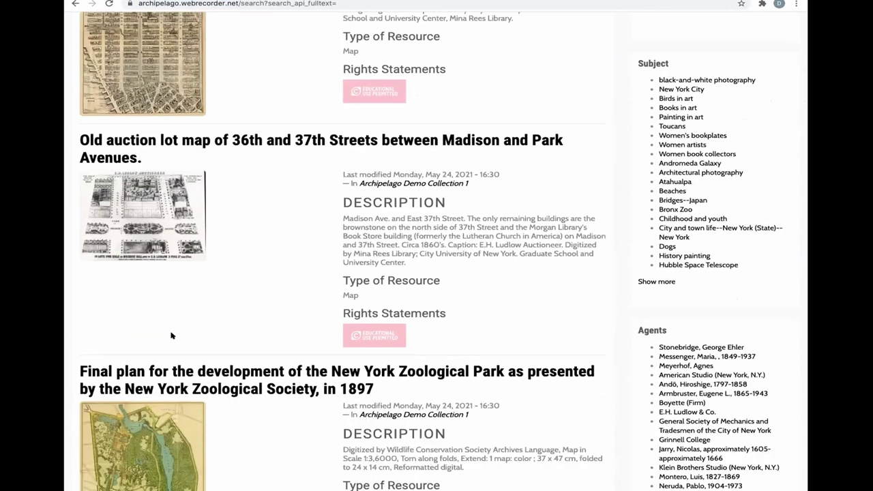
click(251, 139)
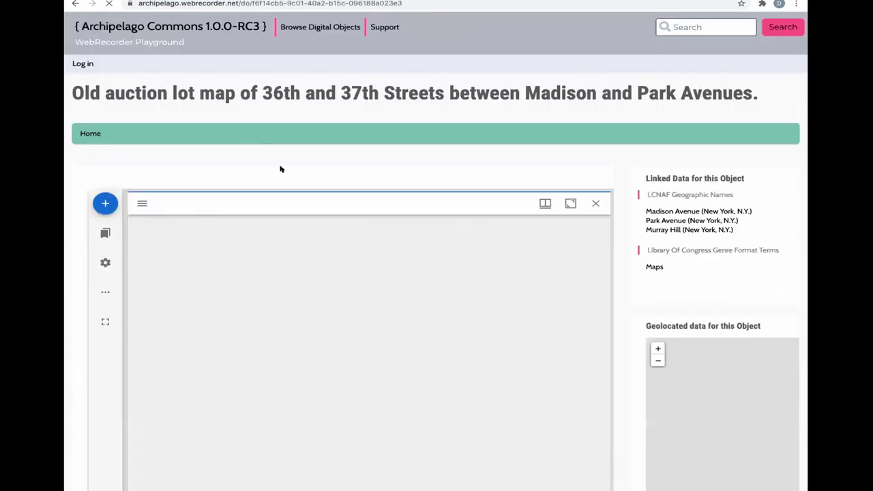
scroll(620, 332, down, 6)
scroll(523, 194, up, 1)
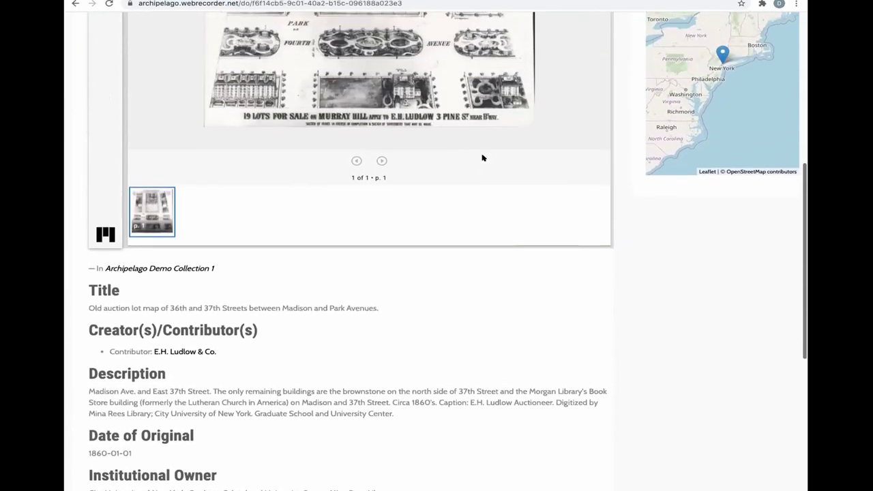
scroll(489, 367, up, 3)
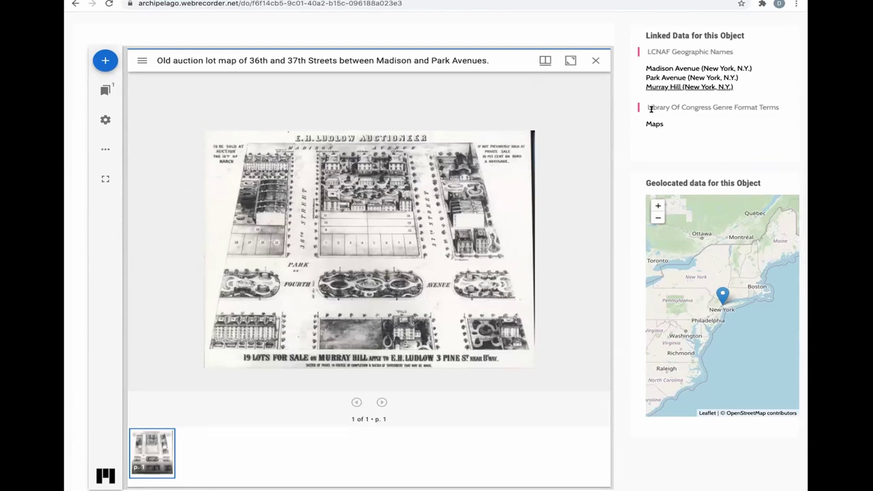
scroll(623, 448, down, 3)
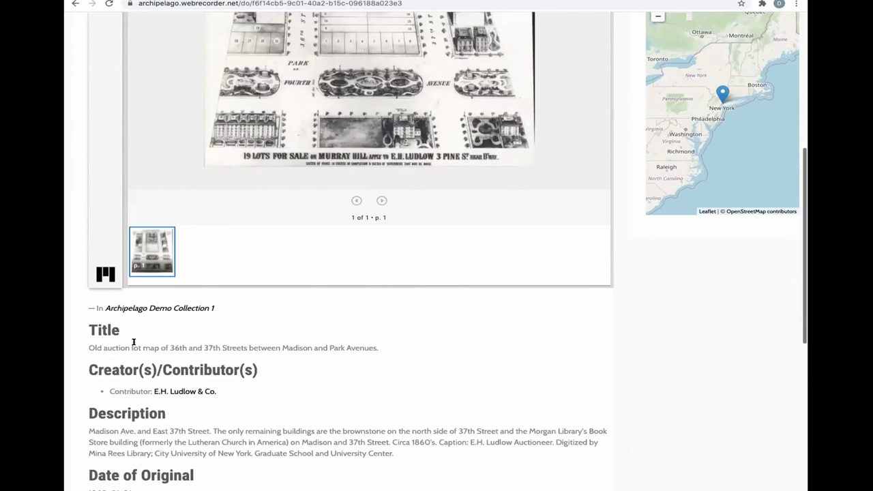
drag(101, 332, 303, 471)
click(303, 470)
scroll(250, 437, down, 4)
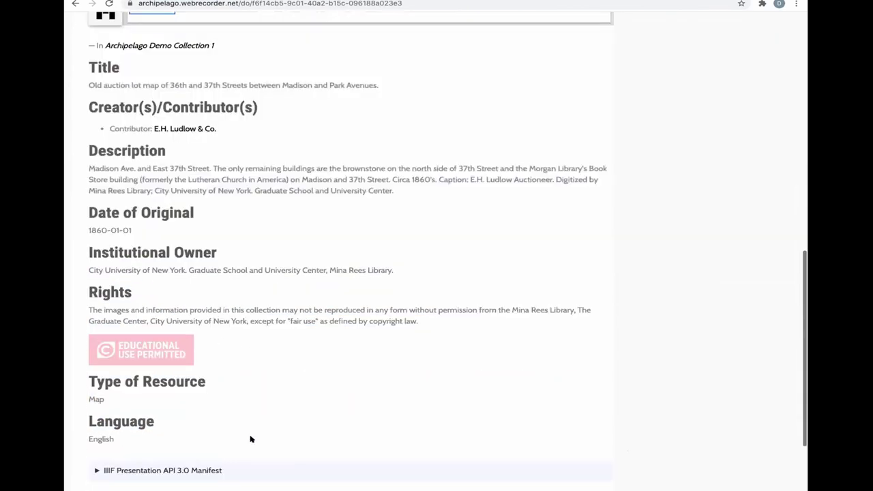
click(185, 470)
click(193, 468)
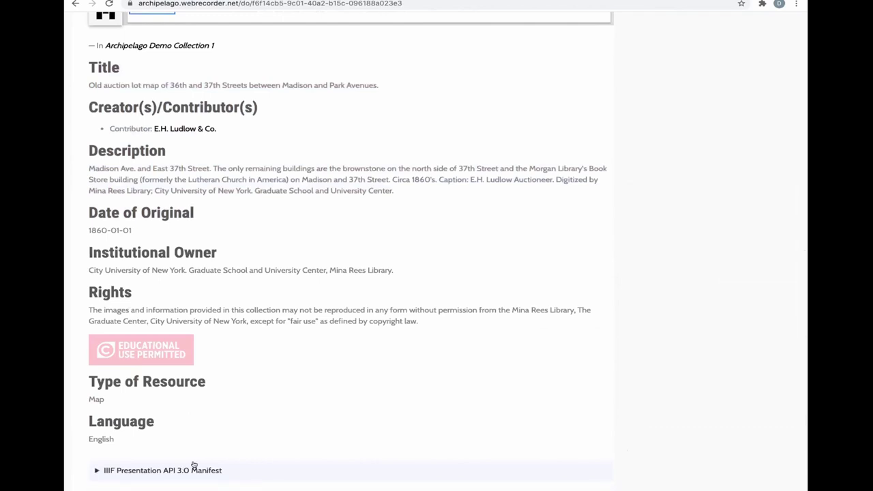
scroll(267, 424, up, 2)
scroll(266, 423, up, 5)
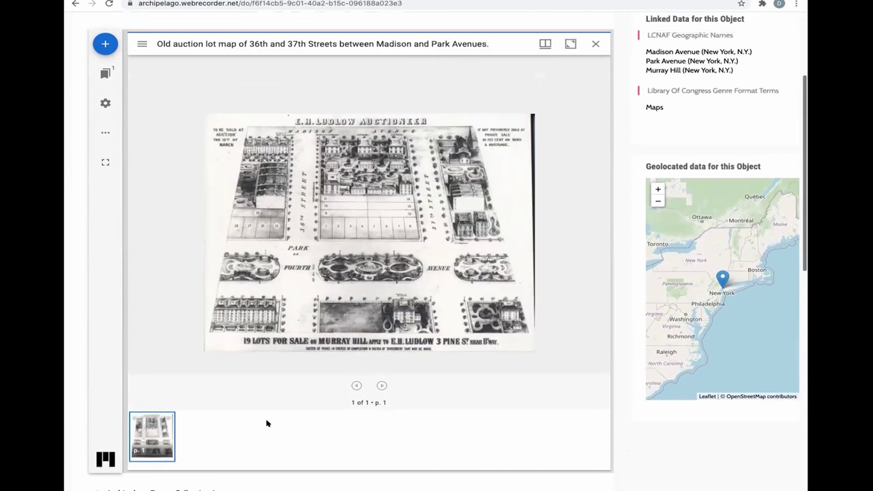
scroll(266, 423, up, 1)
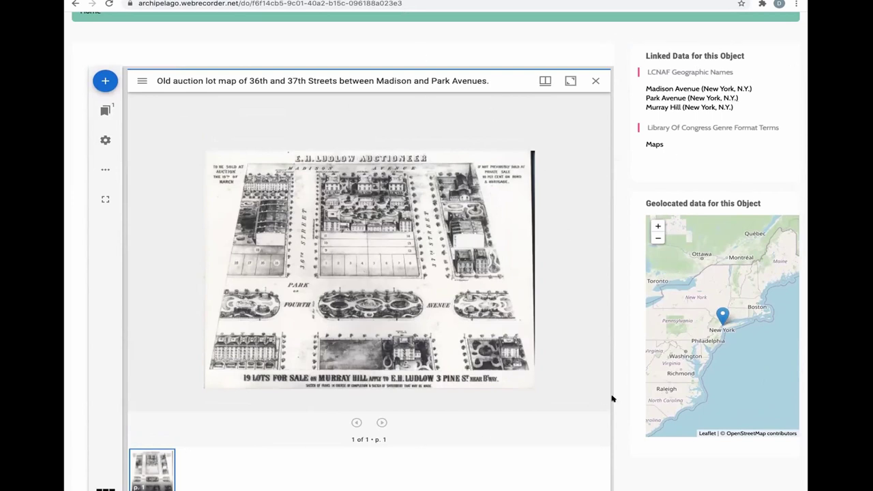
scroll(624, 410, down, 3)
scroll(624, 410, down, 8)
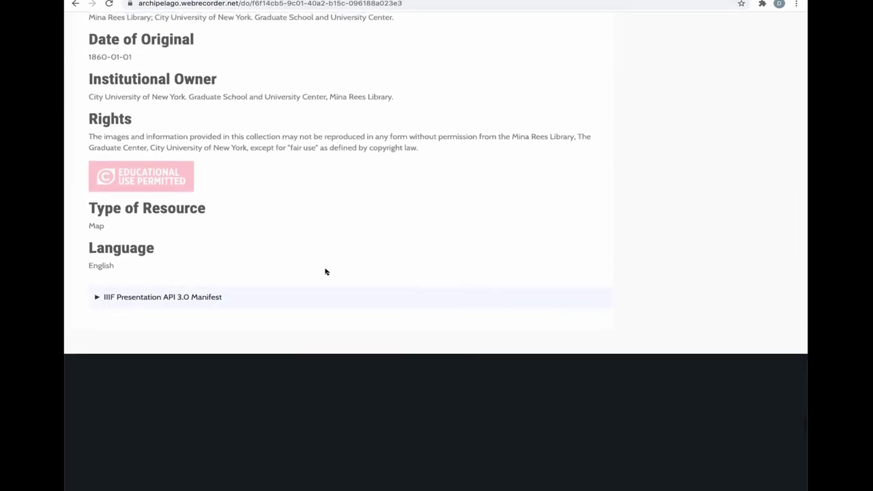
scroll(325, 271, up, 6)
scroll(320, 277, up, 10)
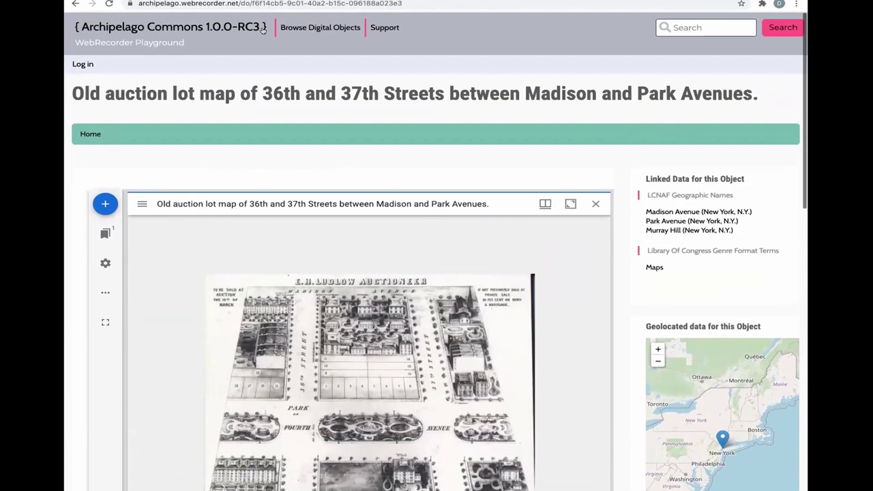
click(782, 27)
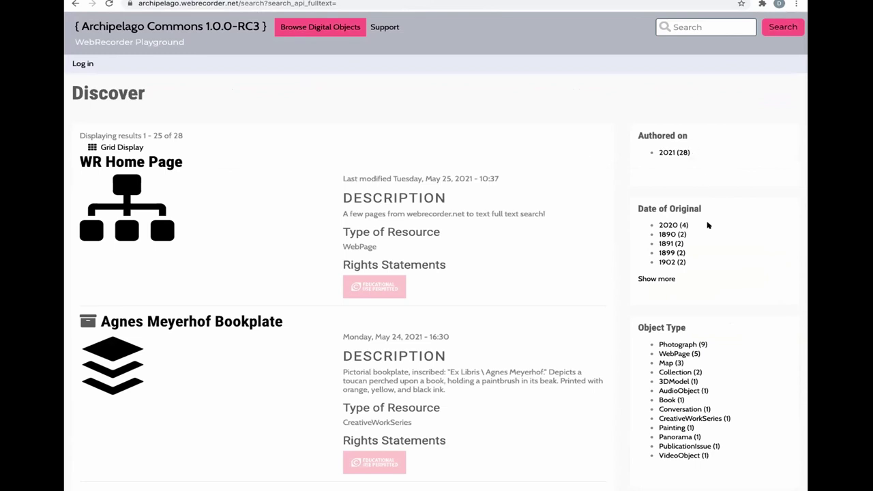
- Filter the results to WebPage objects and open the WR Home Page object
click(672, 354)
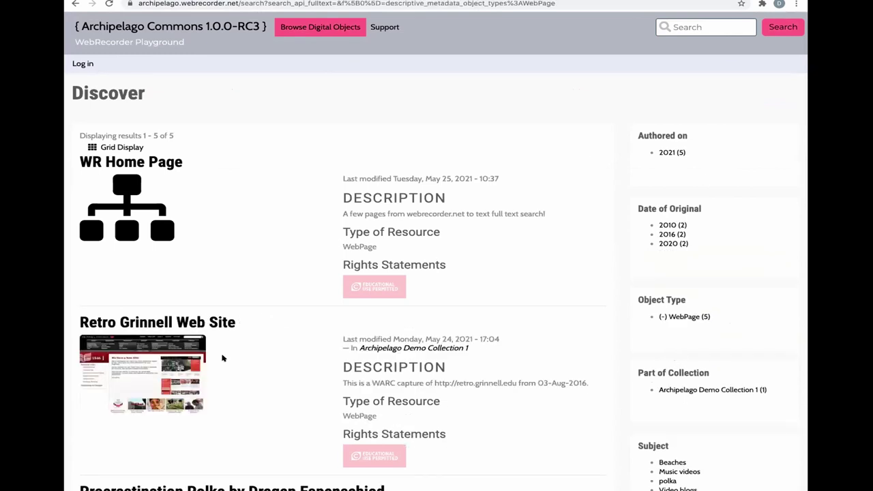
scroll(222, 358, down, 3)
scroll(223, 359, down, 5)
scroll(225, 348, up, 5)
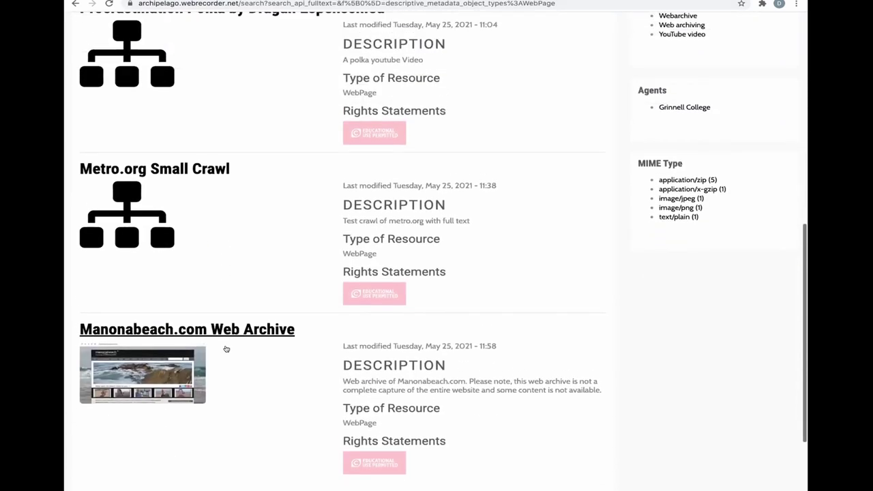
scroll(235, 292, up, 3)
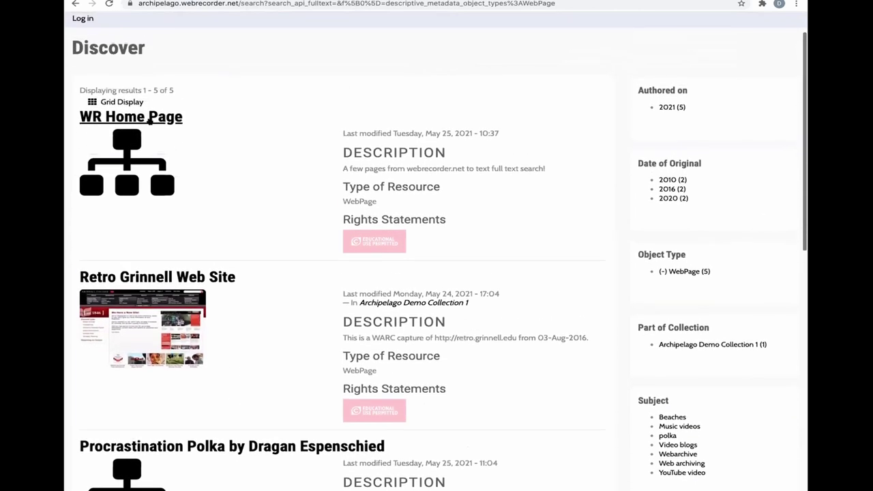
click(150, 120)
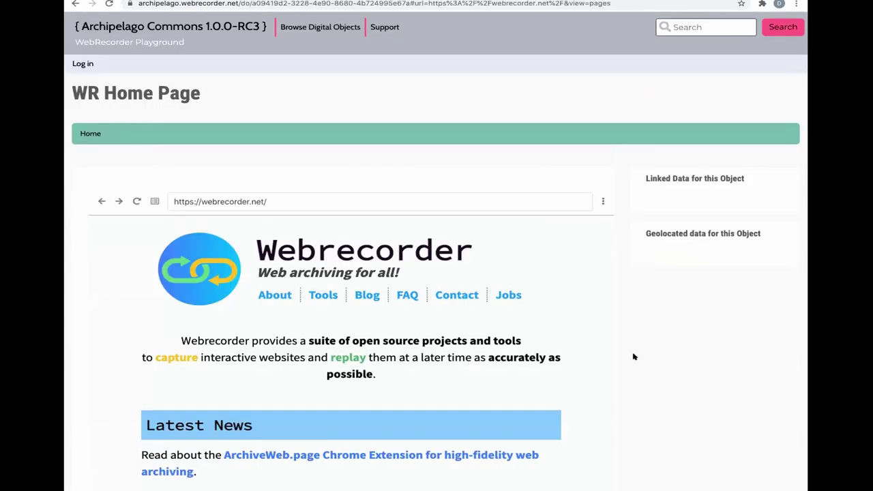
- Point out the object's Original Website URL and Description fields
scroll(633, 357, down, 2)
scroll(633, 357, down, 1)
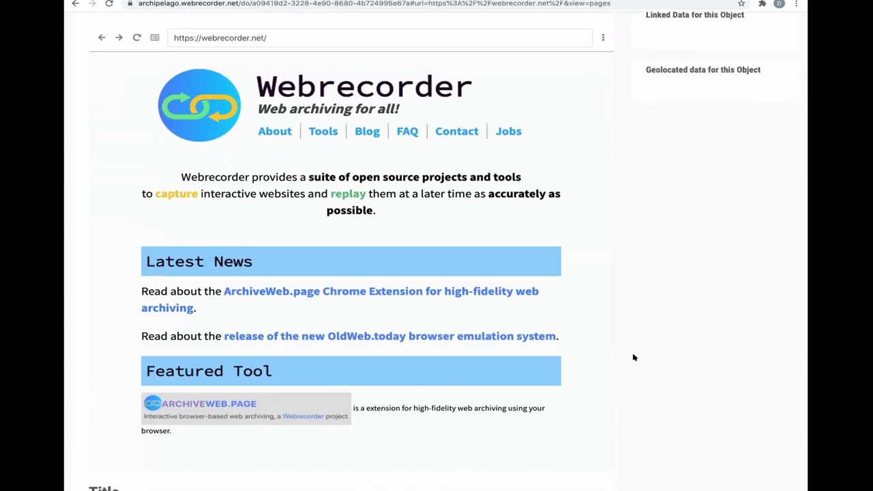
scroll(633, 357, down, 3)
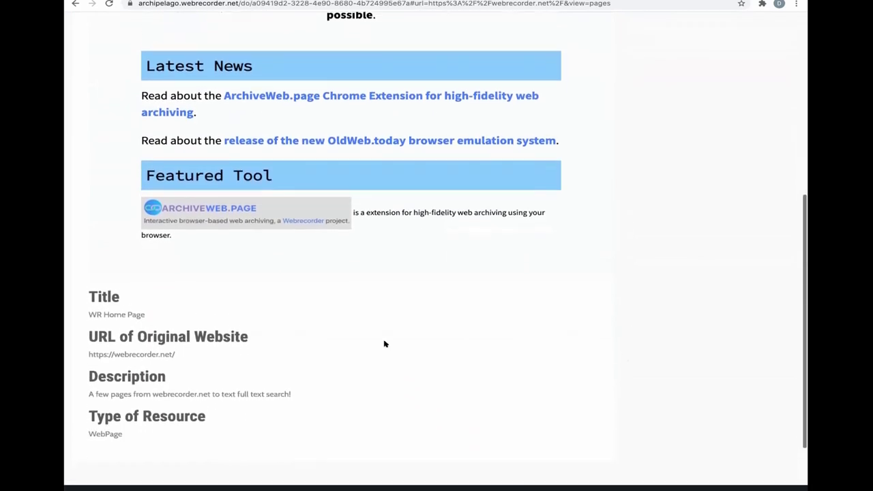
double_click(163, 326)
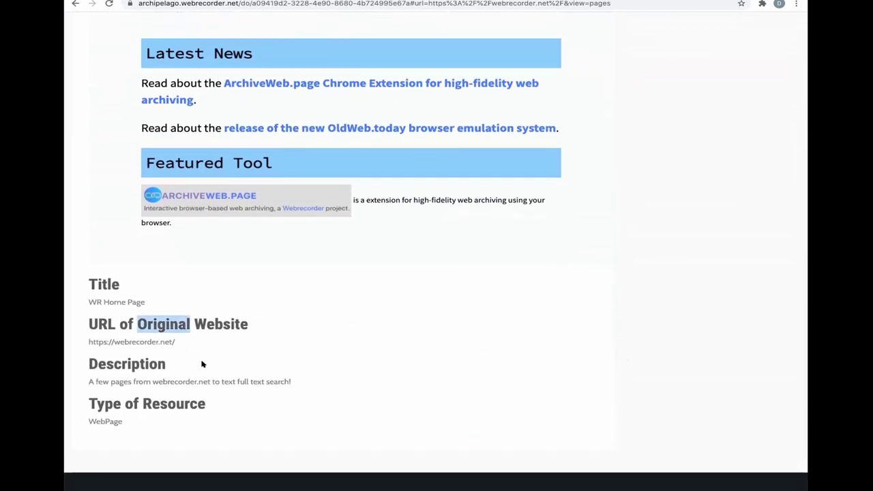
click(202, 364)
double_click(141, 365)
click(137, 397)
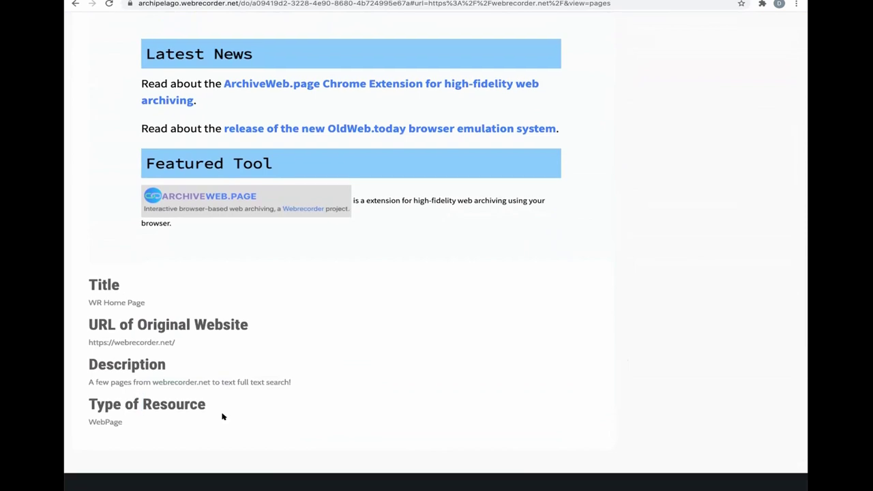
- Show and then hide the replay viewer's archived pages list
scroll(251, 276, up, 3)
scroll(251, 276, up, 2)
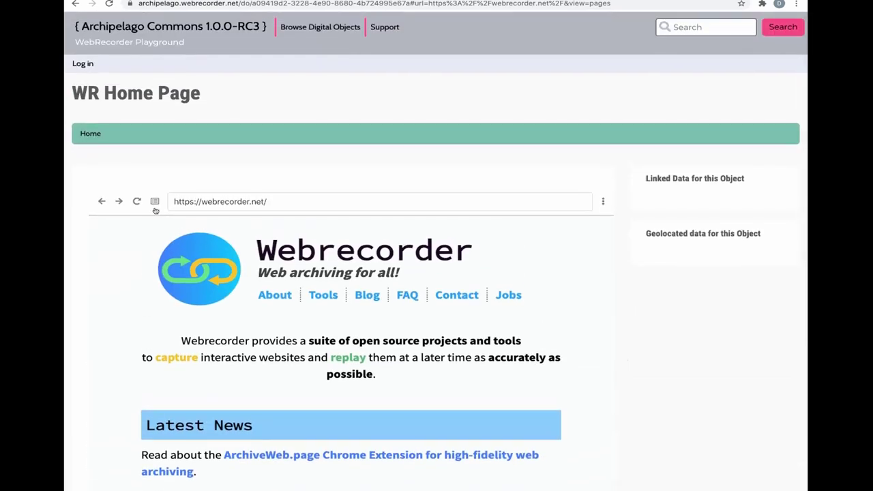
click(154, 202)
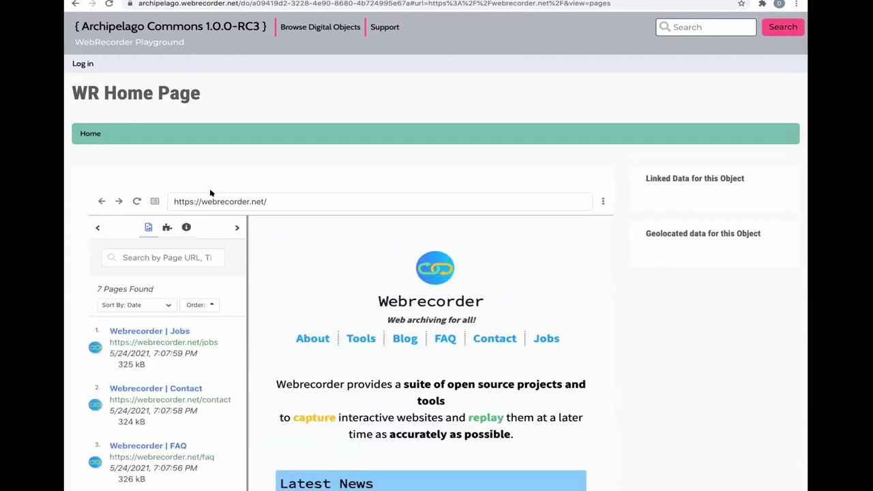
click(155, 202)
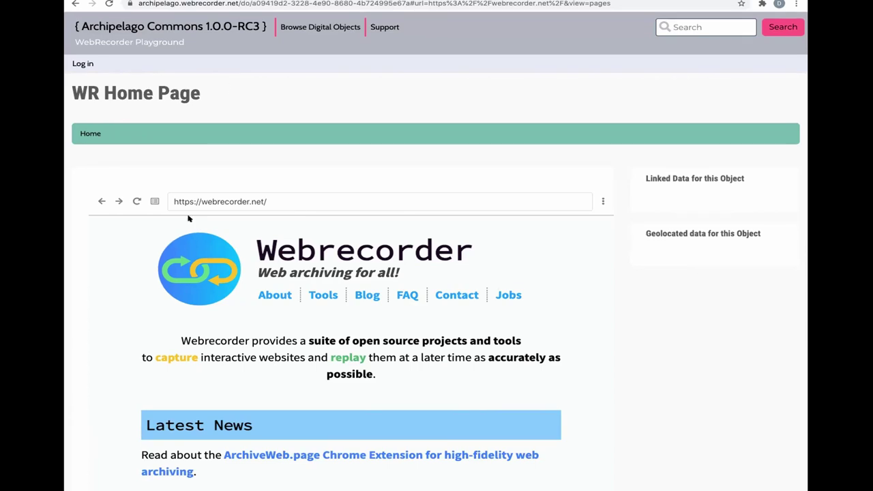
- Log in by replacing the prefilled username and password with the demo account's credentials
click(83, 63)
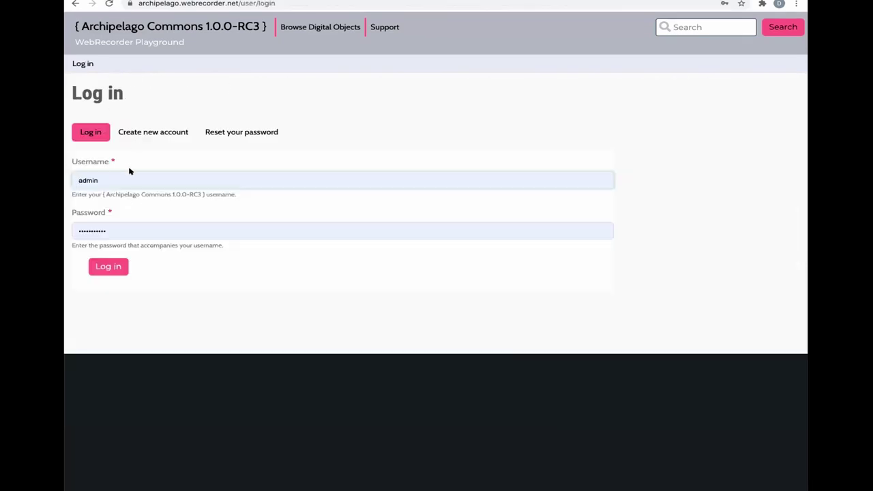
click(122, 176)
double_click(76, 176)
key(BackSpace)
text(demo)
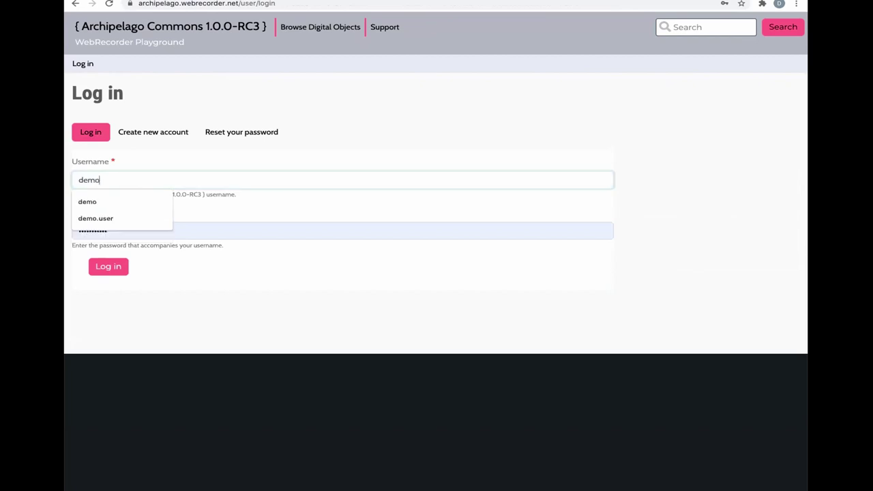
click(147, 160)
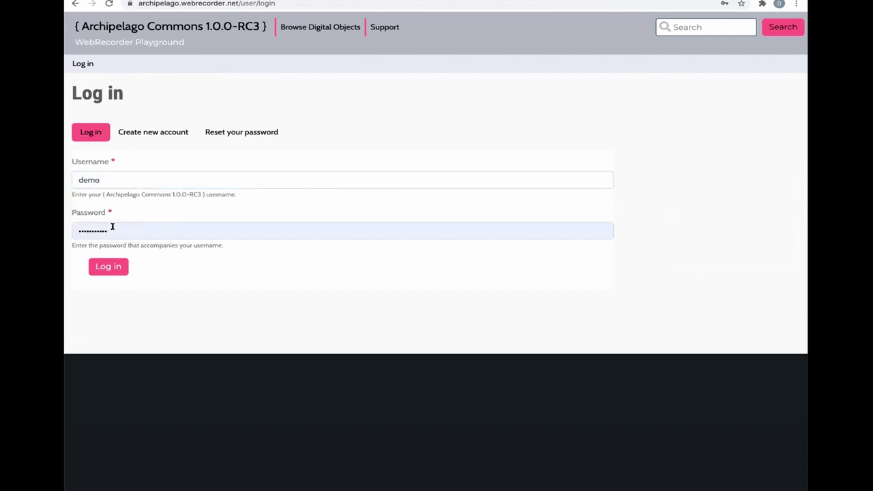
double_click(73, 227)
text(demo)
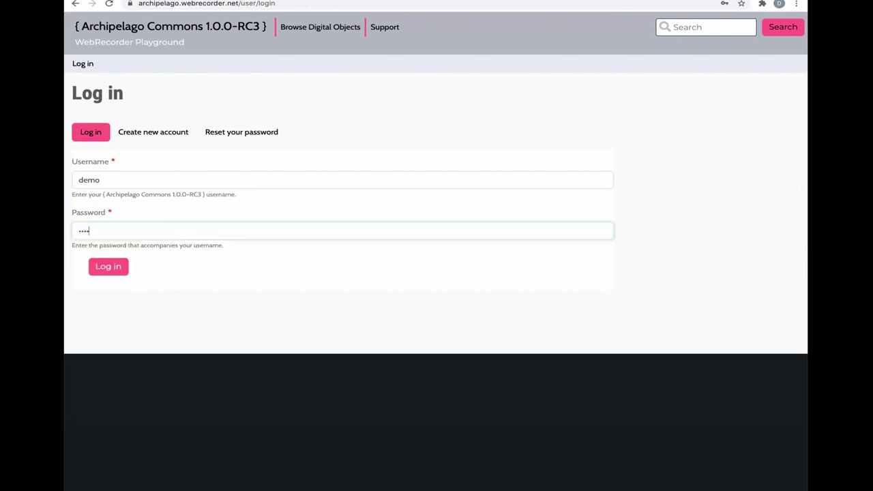
click(113, 268)
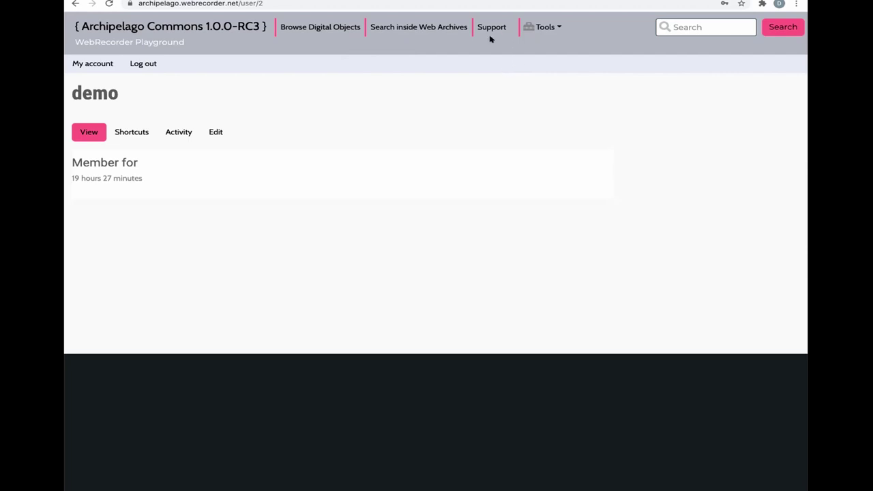
- Choose Add content from the Tools menu to start a new digital object
click(545, 27)
click(552, 49)
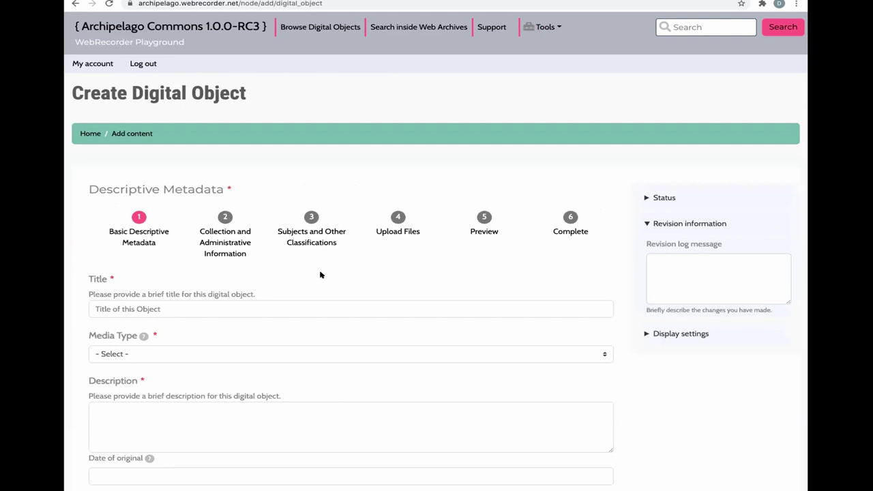
- Title the object 'LoC Subject headings' and set its media type to Web Page
scroll(320, 273, down, 1)
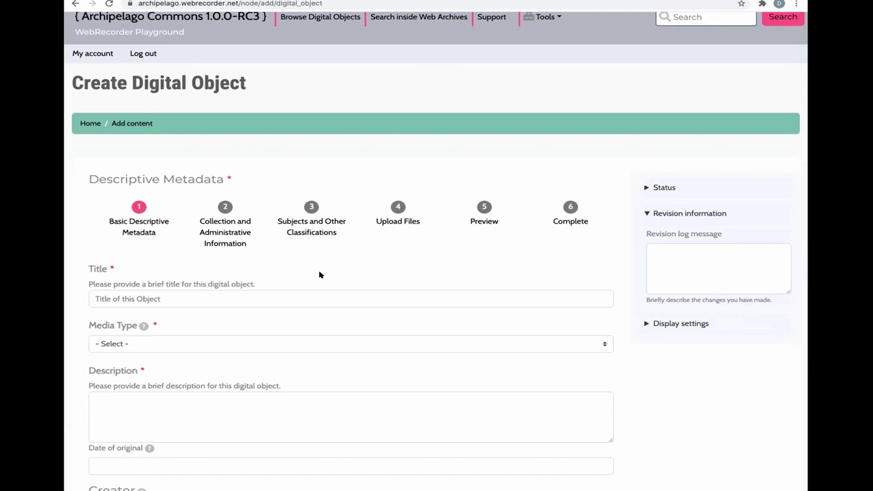
scroll(263, 263, down, 3)
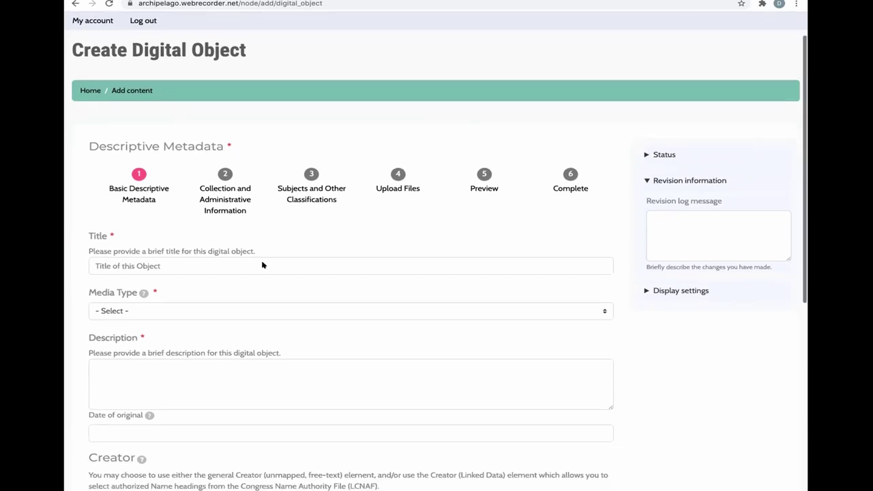
click(158, 223)
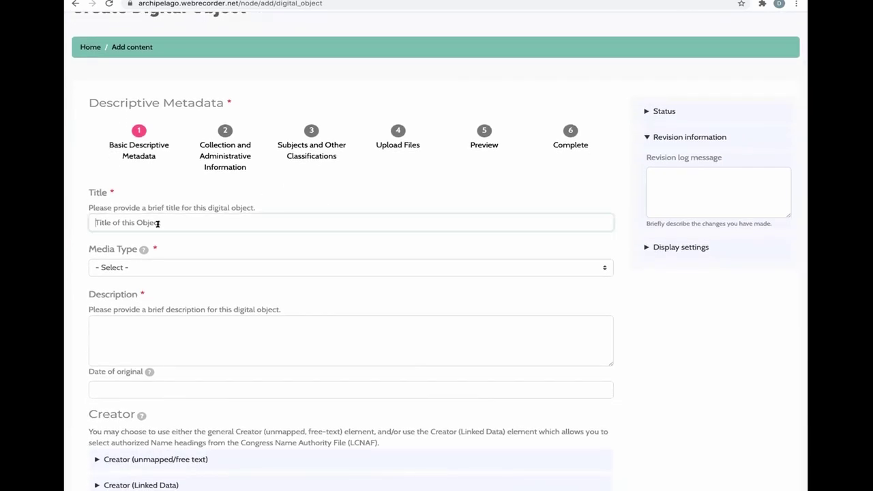
text(LoC Subject headings)
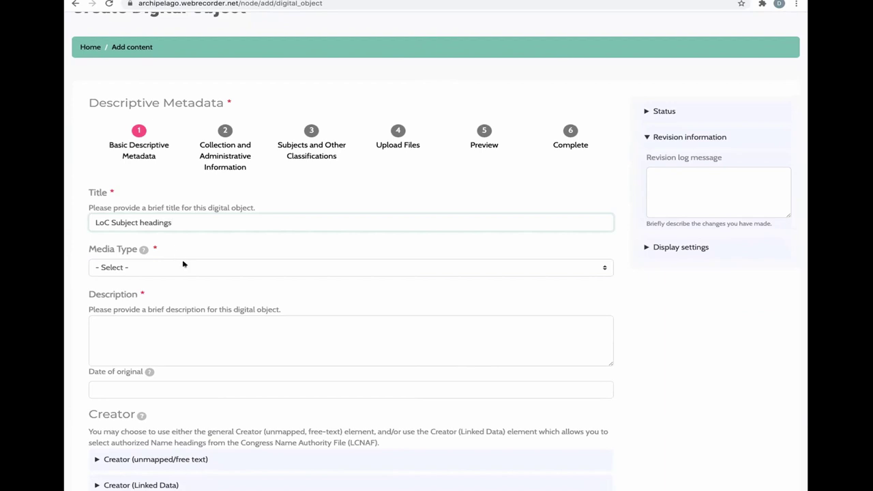
click(188, 268)
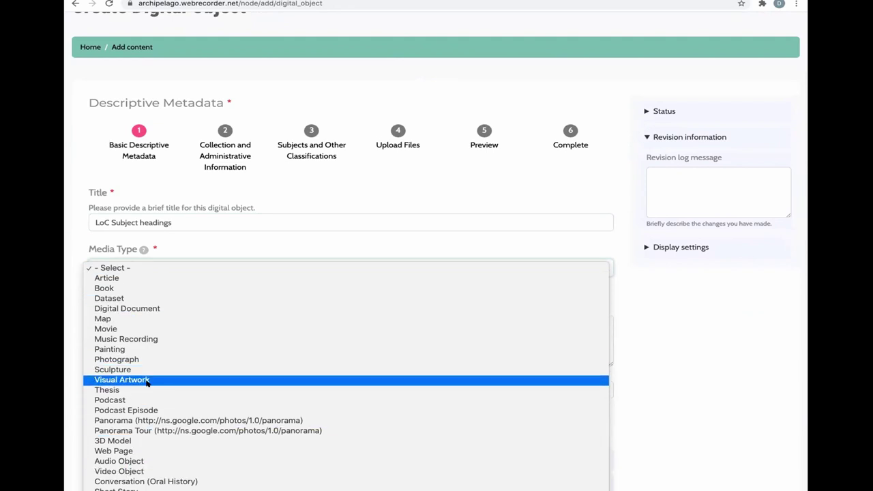
click(142, 451)
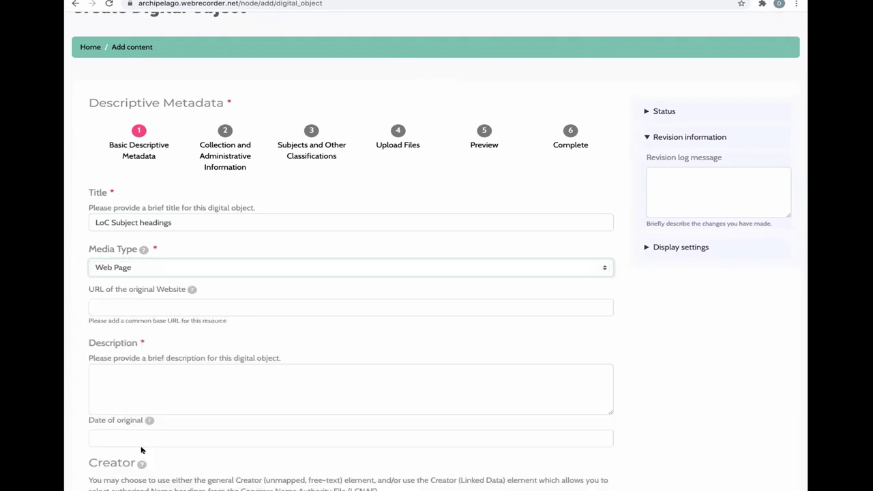
- Copy the Library of Congress subjects page address into the Original Website URL field
click(134, 308)
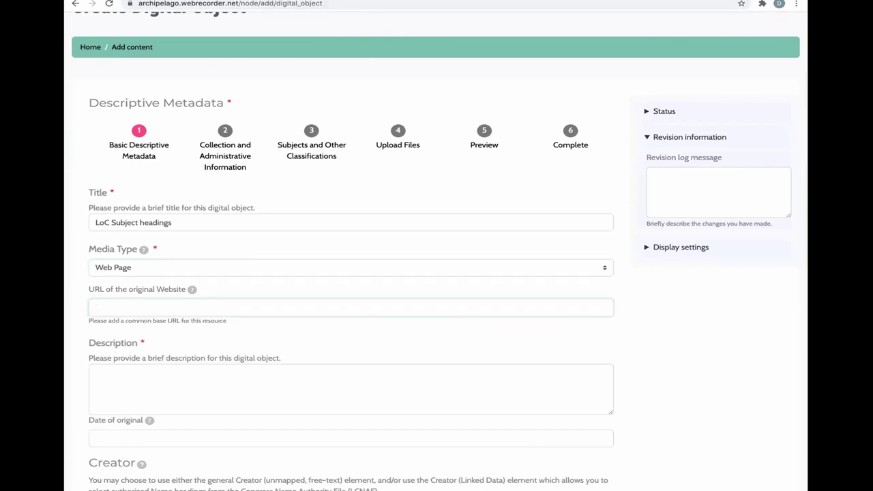
key(ctrl+Tab)
key(ctrl+l)
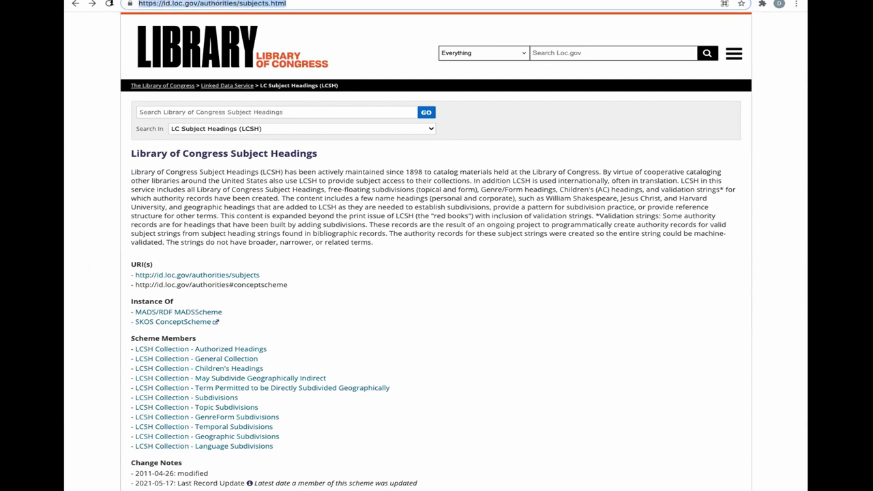
key(ctrl+c)
key(ctrl+Tab)
key(ctrl+Tab)
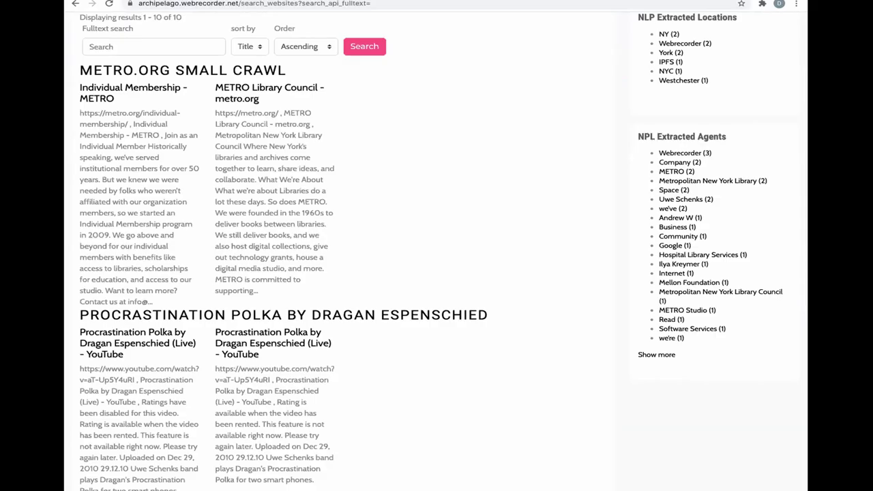
click(150, 299)
key(ctrl+v)
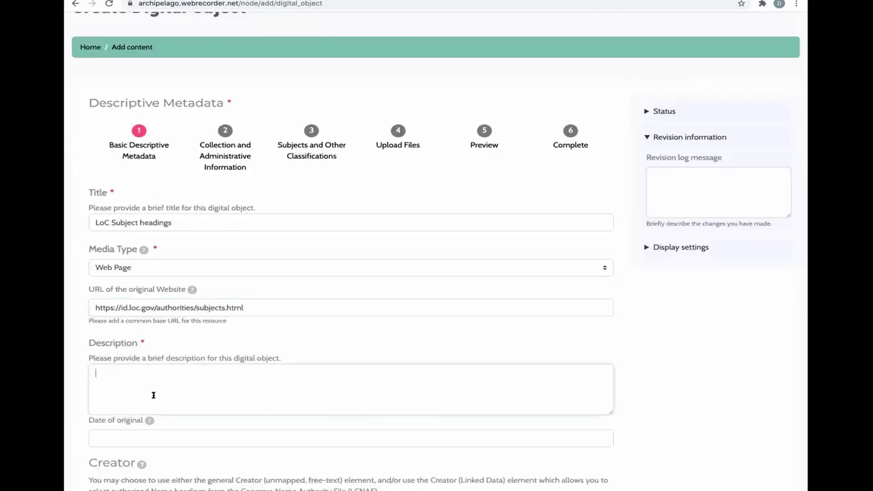
- Paste the LCSH paragraph from the LoC page as the Description
click(406, 7)
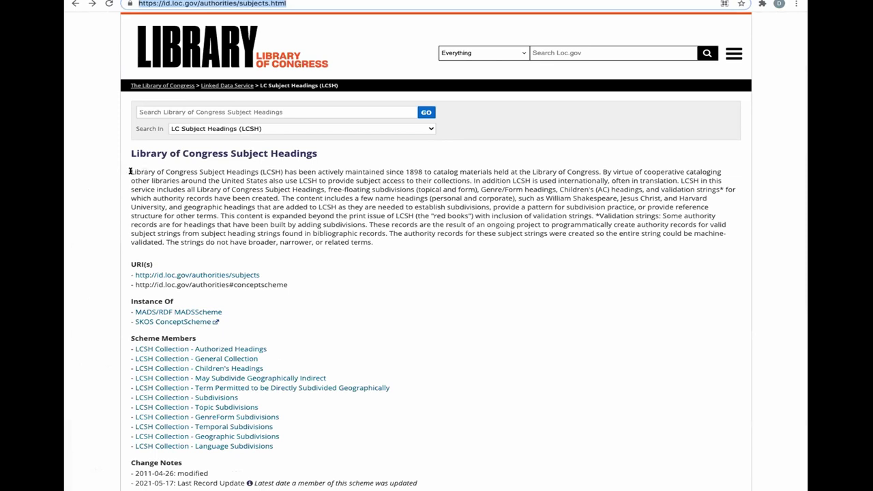
drag(131, 172, 380, 240)
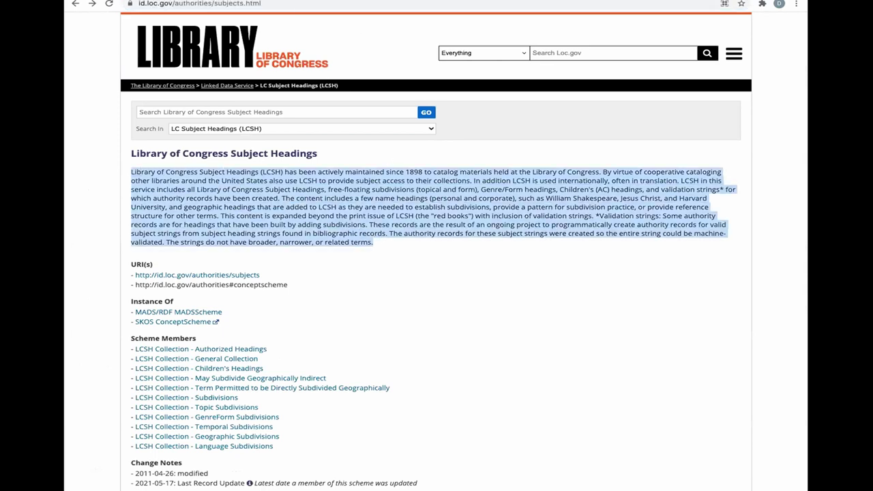
key(ctrl+c)
key(ctrl+Tab)
key(ctrl+Tab)
click(157, 363)
key(ctrl+v)
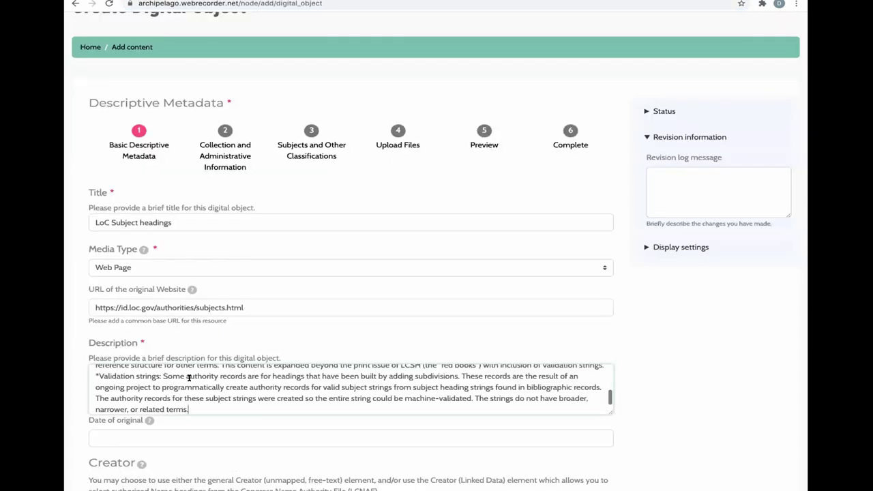
- Pick 1 May 2018 as the original date in the calendar
scroll(143, 377, up, 5)
scroll(159, 388, down, 5)
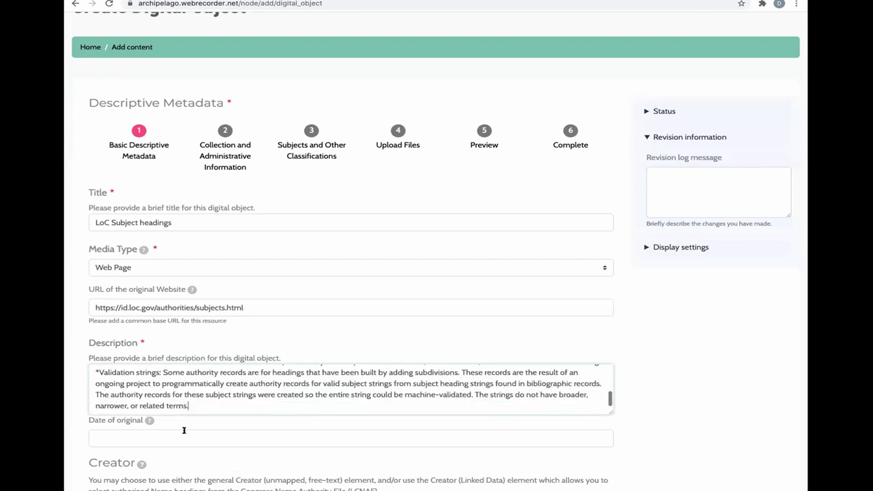
click(157, 438)
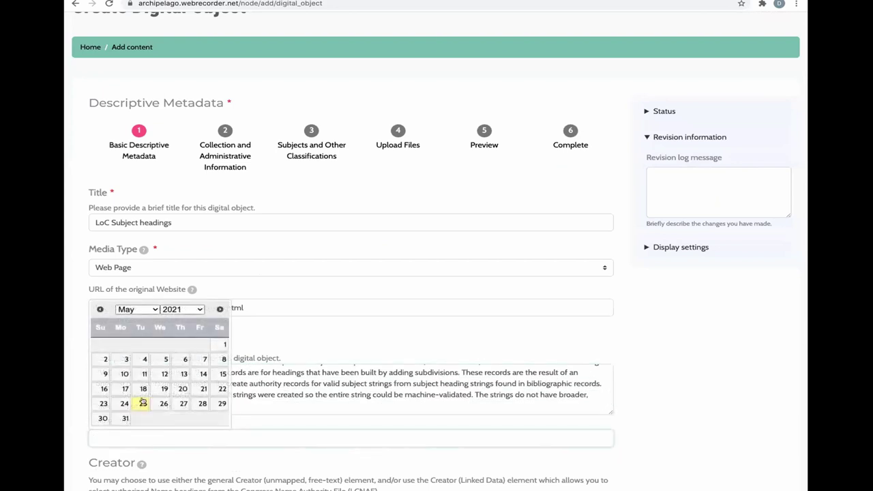
click(185, 309)
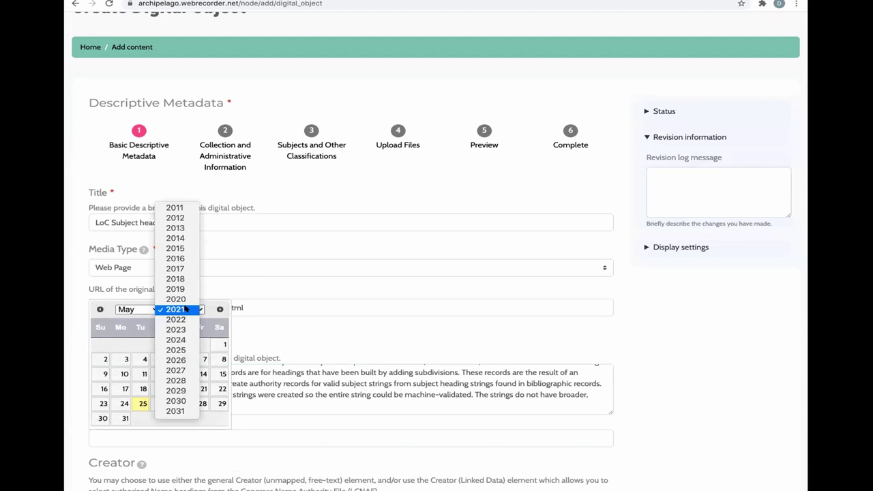
click(177, 278)
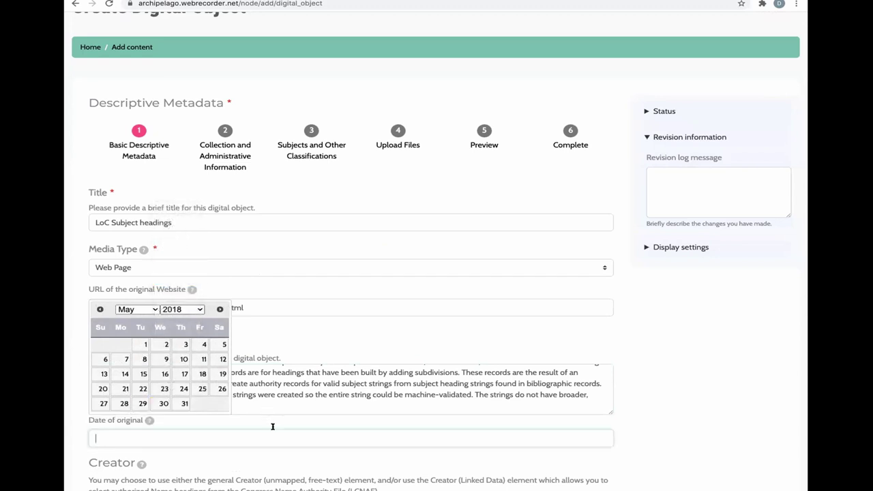
click(143, 345)
- Confirm date 2018-05-01 and set the linked-data creator type to Corporate
click(142, 345)
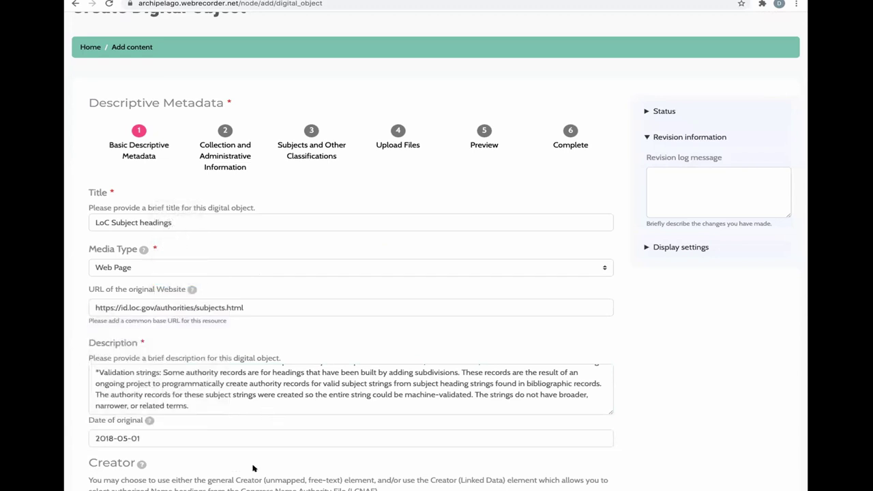
scroll(253, 469, down, 3)
scroll(253, 469, down, 1)
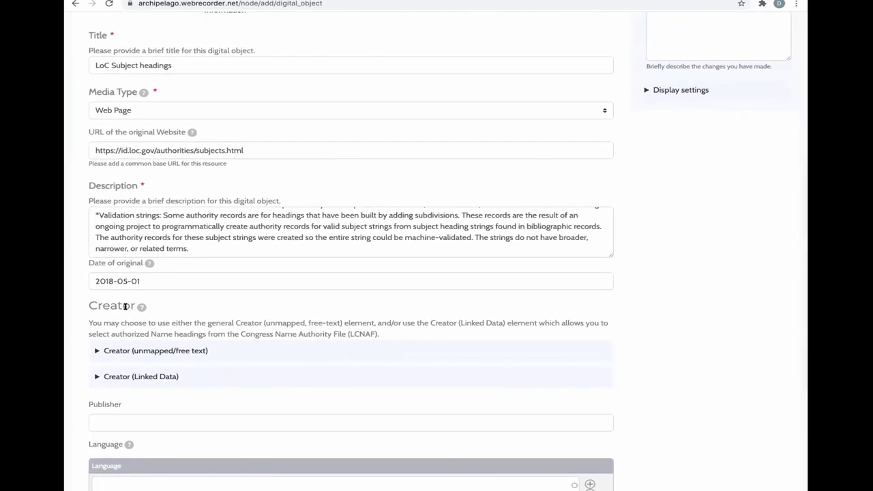
click(130, 350)
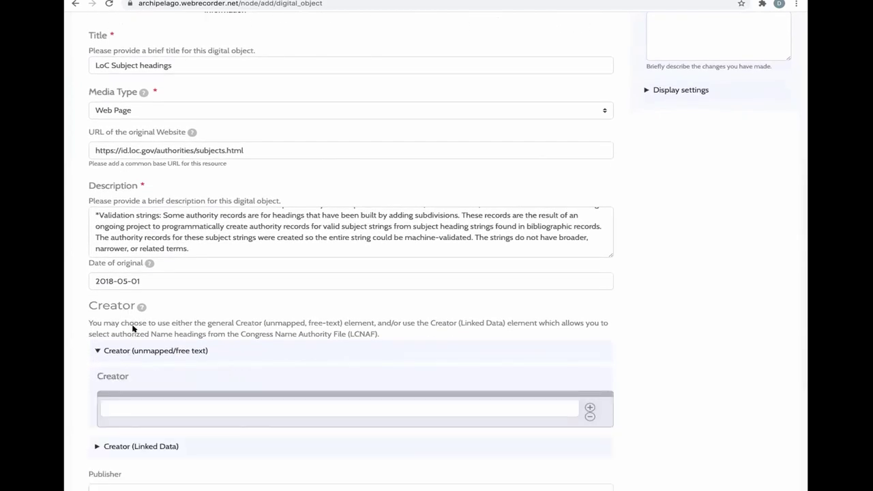
click(129, 352)
click(137, 379)
scroll(137, 380, down, 5)
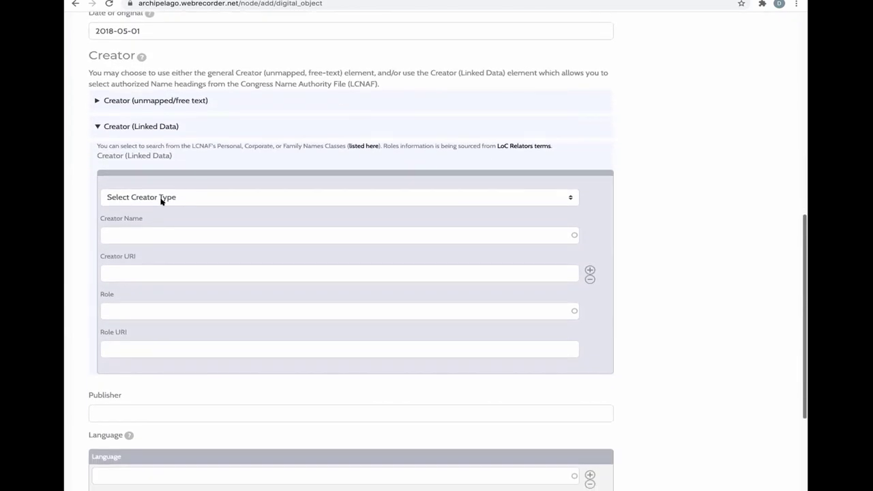
click(162, 197)
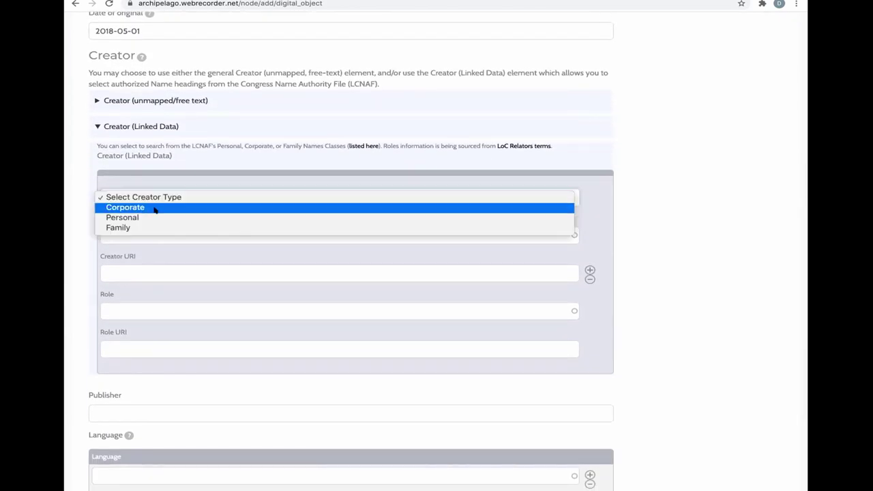
click(154, 207)
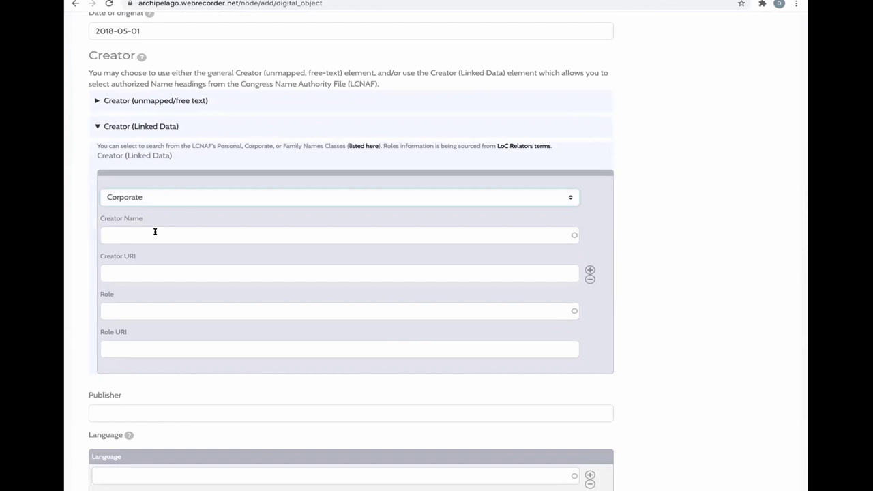
- Add Library of Congress as the creator with role Creator
click(154, 232)
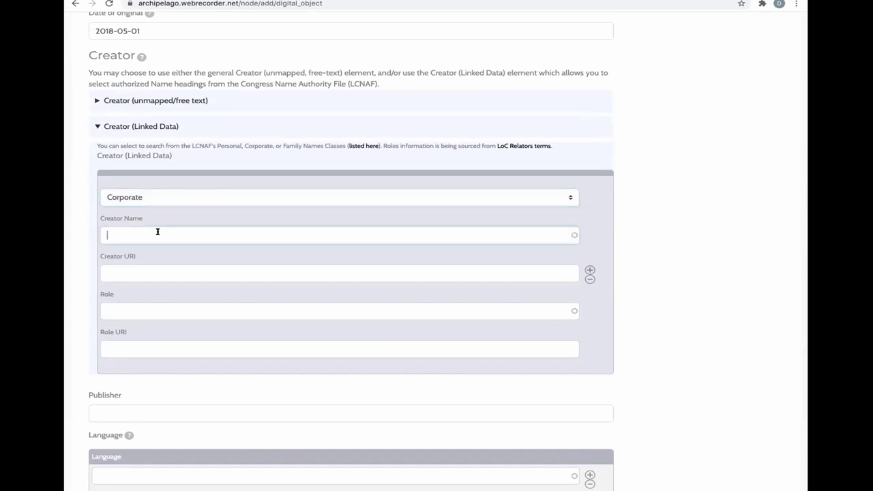
text(Libra)
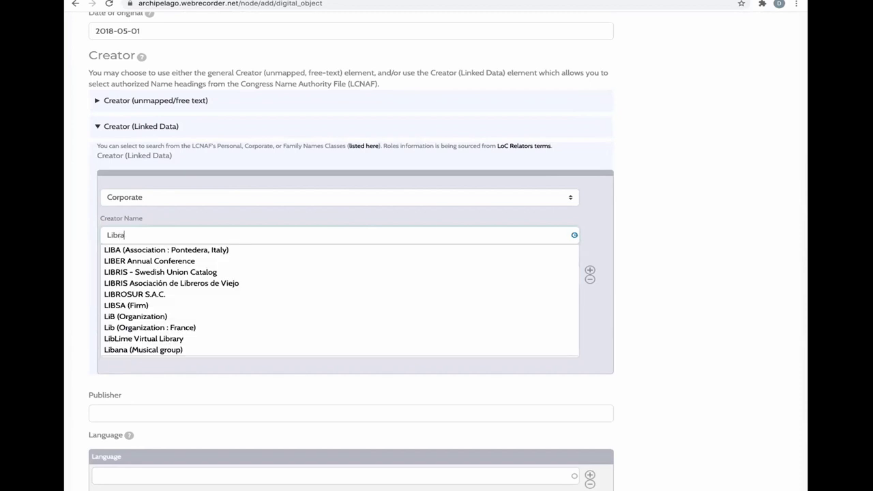
text(ry of con)
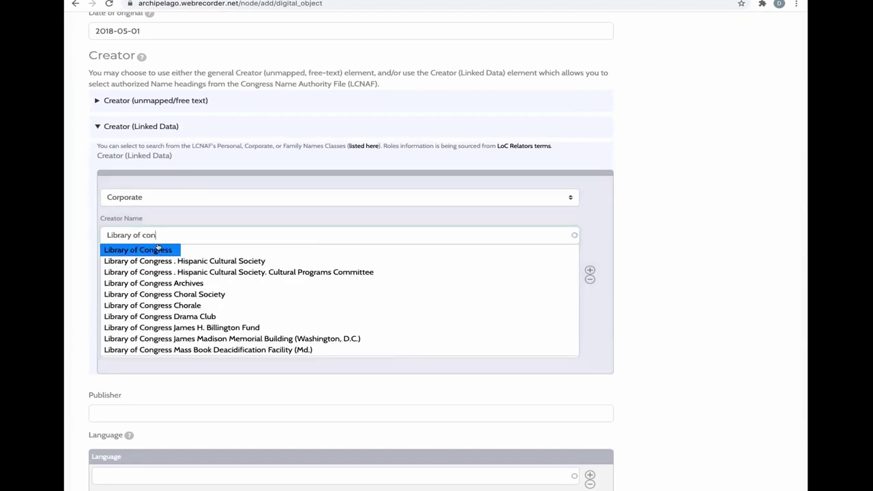
click(158, 249)
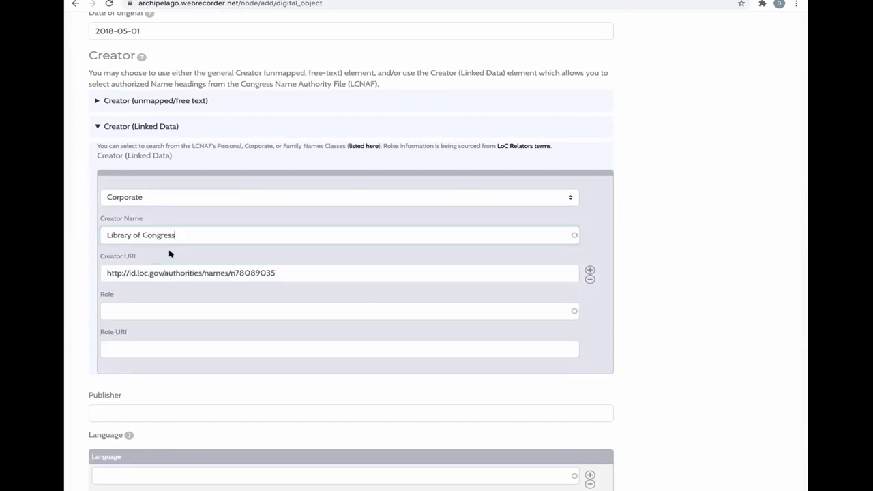
click(137, 308)
text(CXreat)
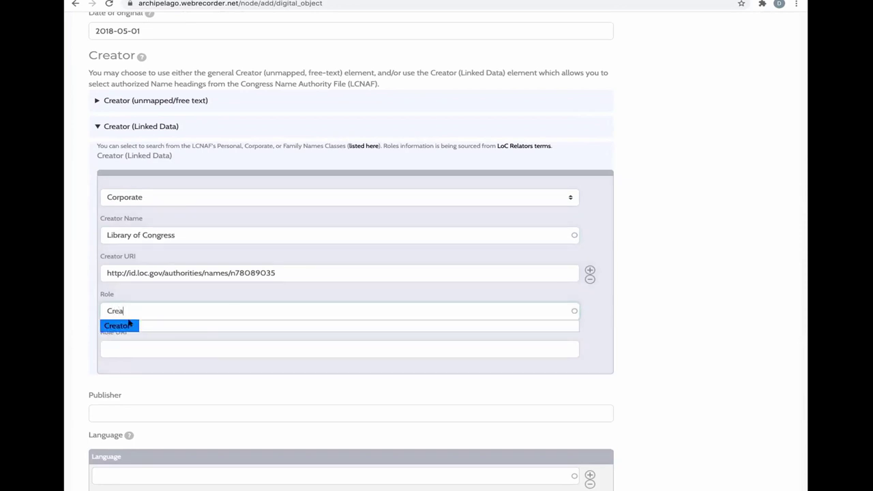
click(132, 325)
- Set the publisher to Library of Congress and the language to English
scroll(186, 370, down, 2)
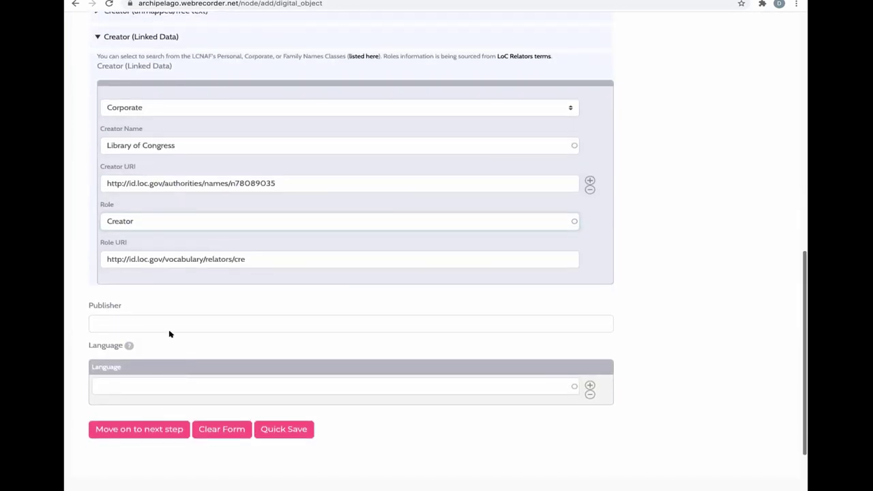
click(169, 323)
drag(185, 144, 92, 145)
key(ctrl+c)
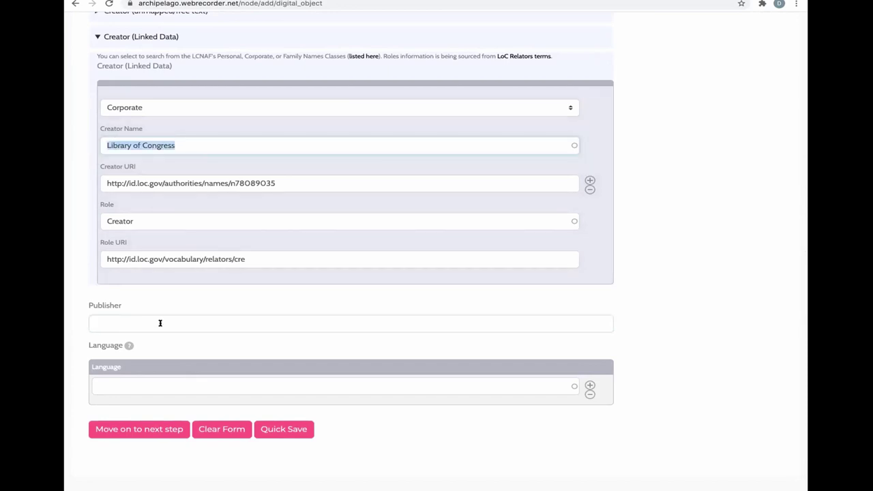
click(124, 319)
key(ctrl+v)
click(122, 382)
text(Eng)
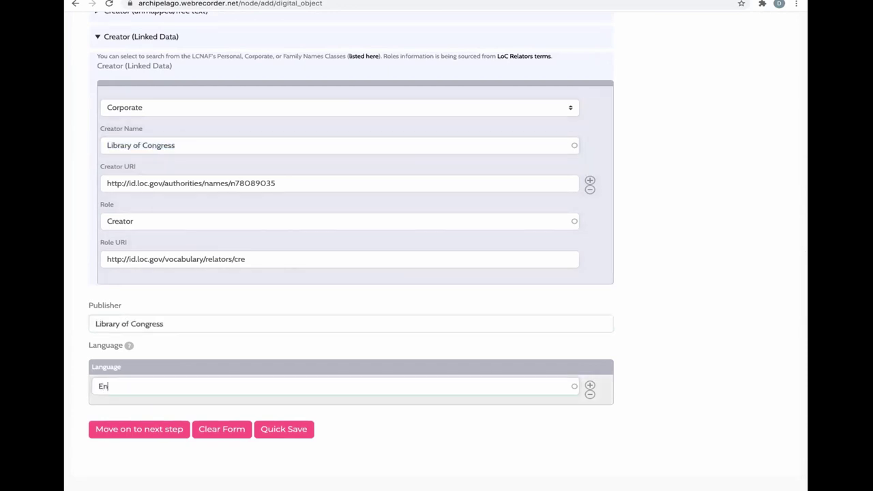
click(114, 412)
- Go to step 2 and set the institutional owner to Metro.org
click(140, 429)
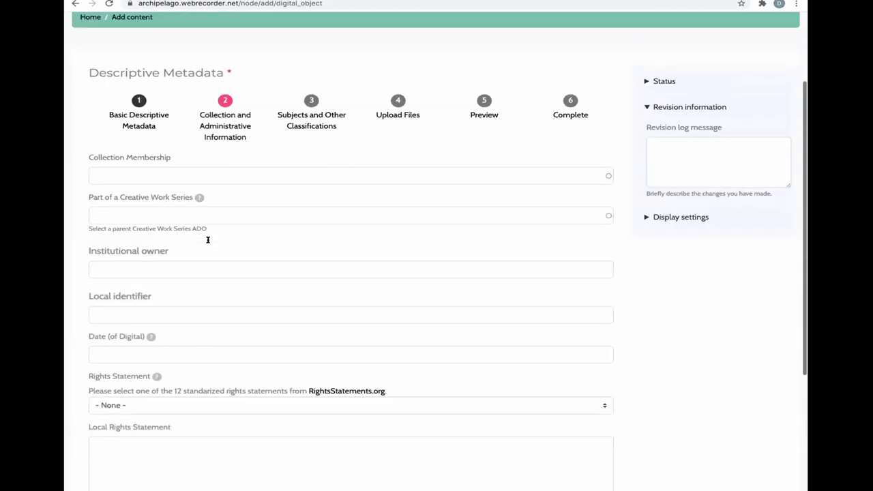
click(136, 297)
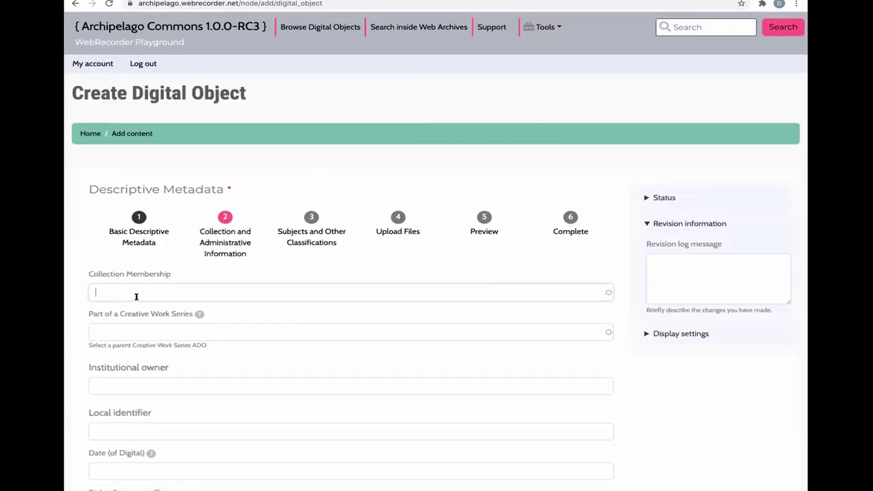
scroll(135, 298, down, 1)
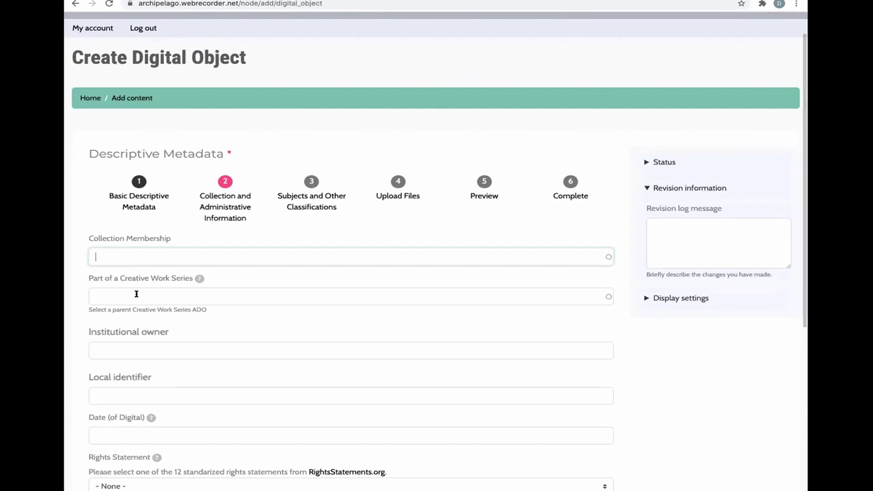
scroll(129, 355, down, 1)
click(124, 343)
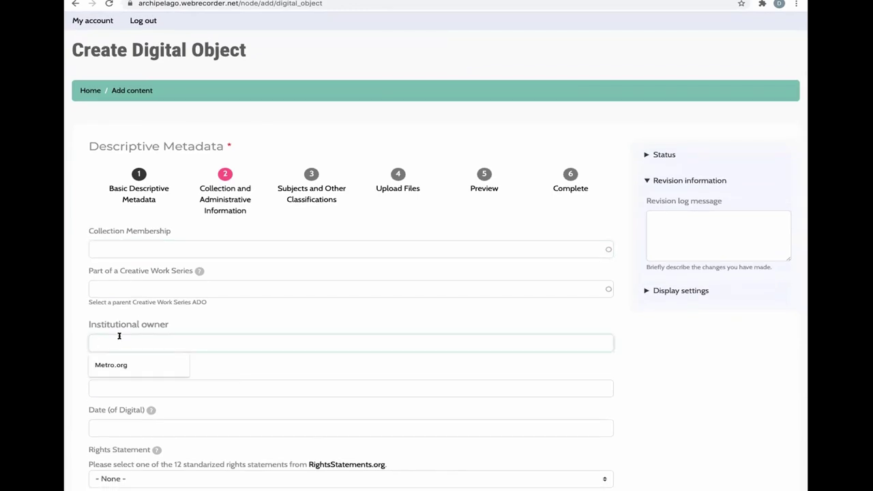
click(170, 365)
- Enter local identifier WEBPAGE-0001 and digital date 2021-05-25
scroll(143, 358, down, 2)
click(104, 311)
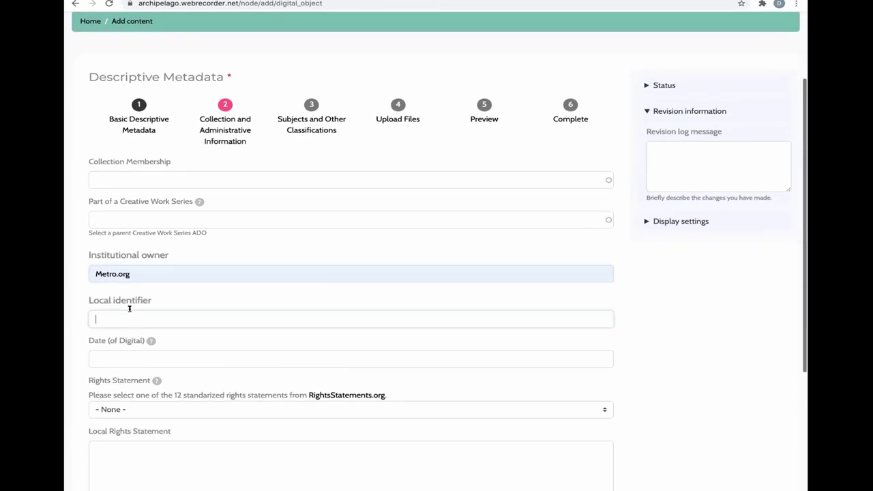
text(WEBPAGO)
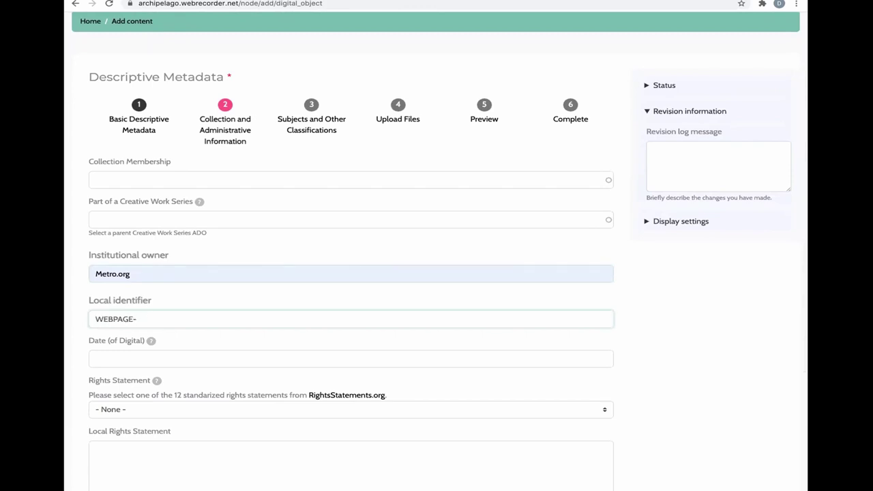
text(-0001)
click(134, 348)
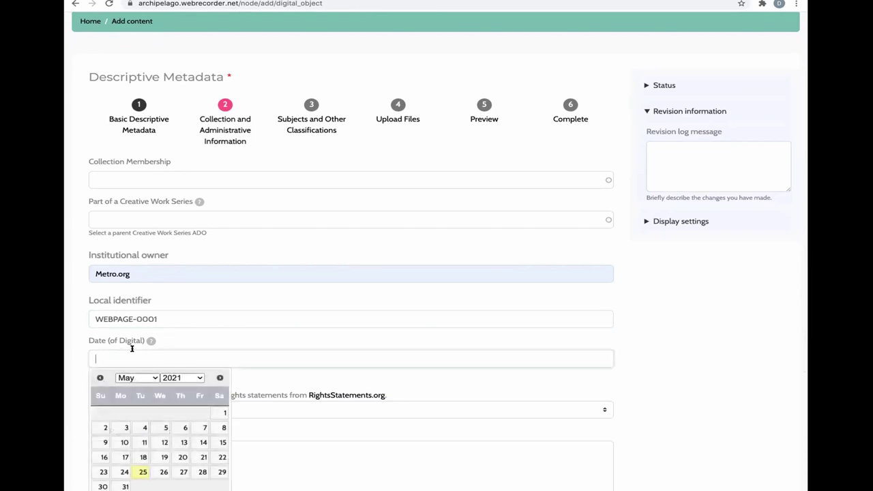
click(142, 470)
- Choose rights In Copyright - Educational Use Permitted and advance to step 3
scroll(152, 321, down, 3)
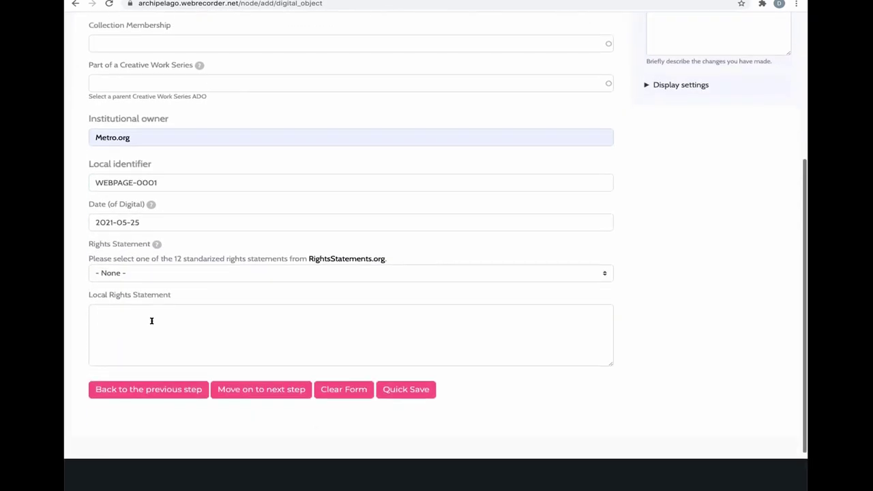
click(174, 257)
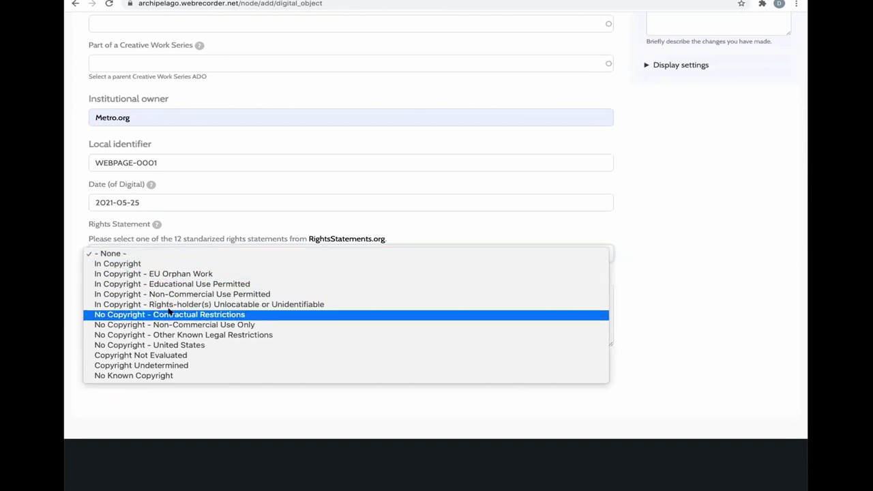
click(167, 283)
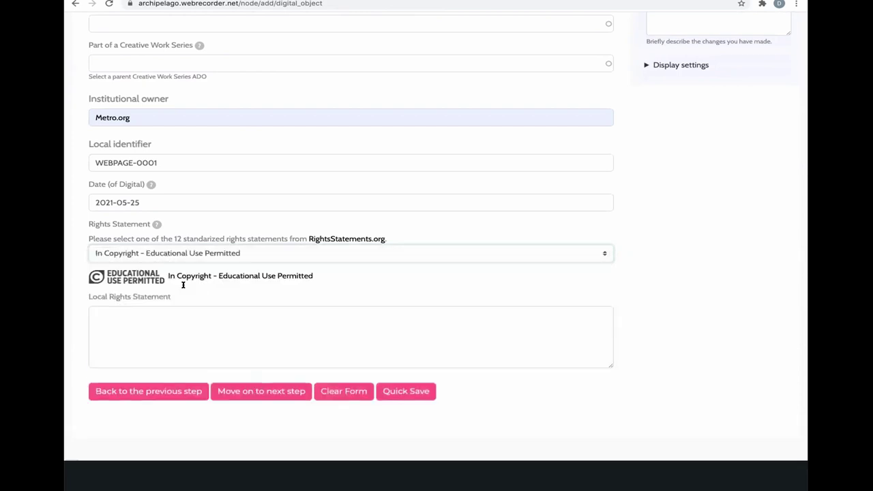
click(241, 392)
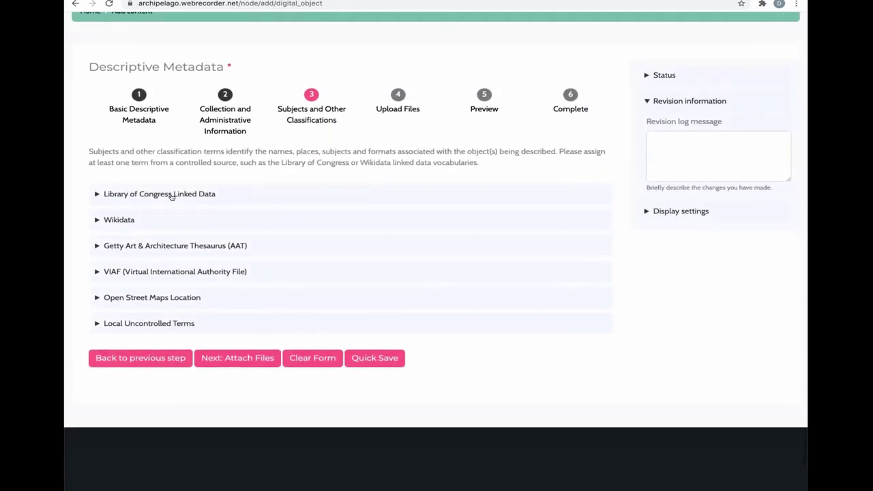
- Add LC subject heading 'Vocabulary' and LCNAF corporate name 'Library of Congress'
click(171, 195)
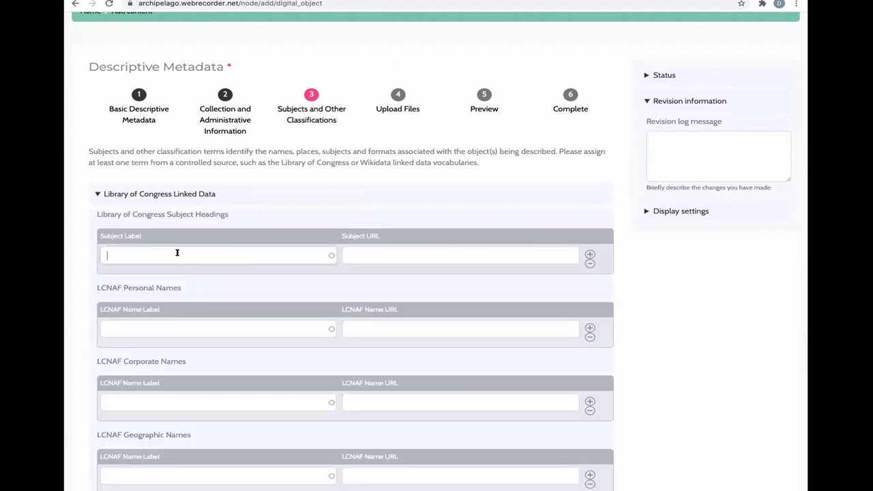
text(voca)
click(171, 267)
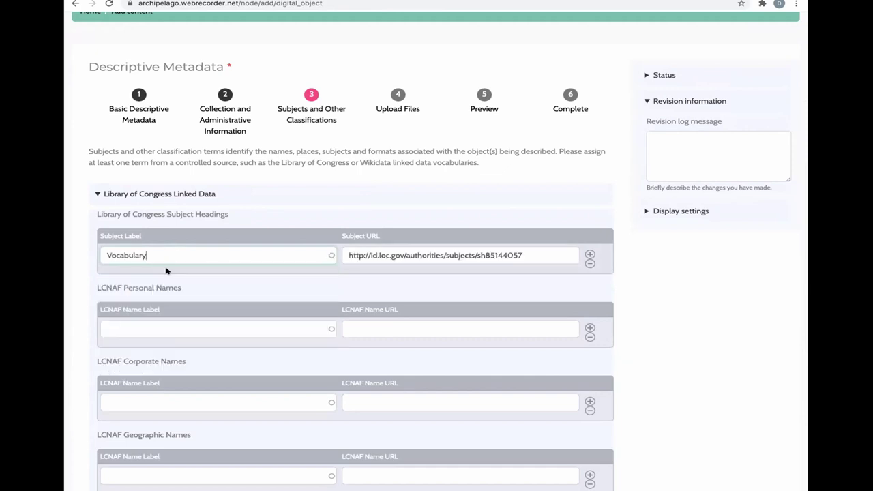
scroll(140, 341, down, 1)
scroll(140, 339, down, 1)
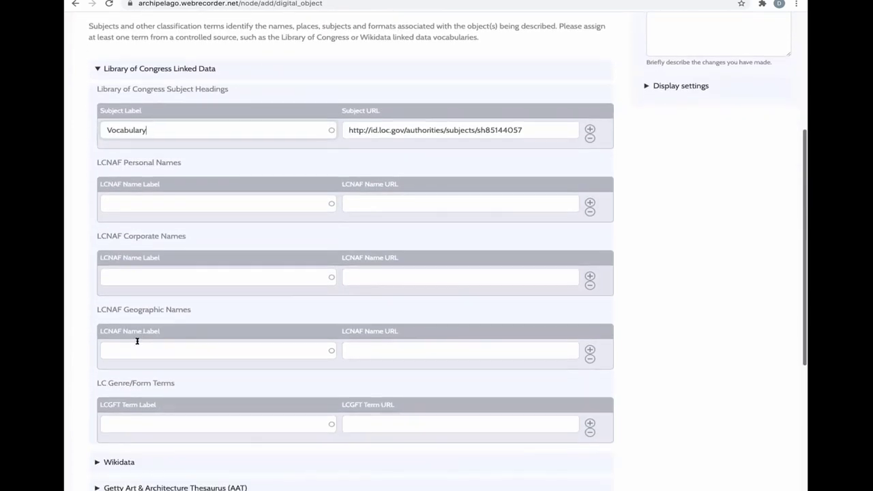
click(154, 276)
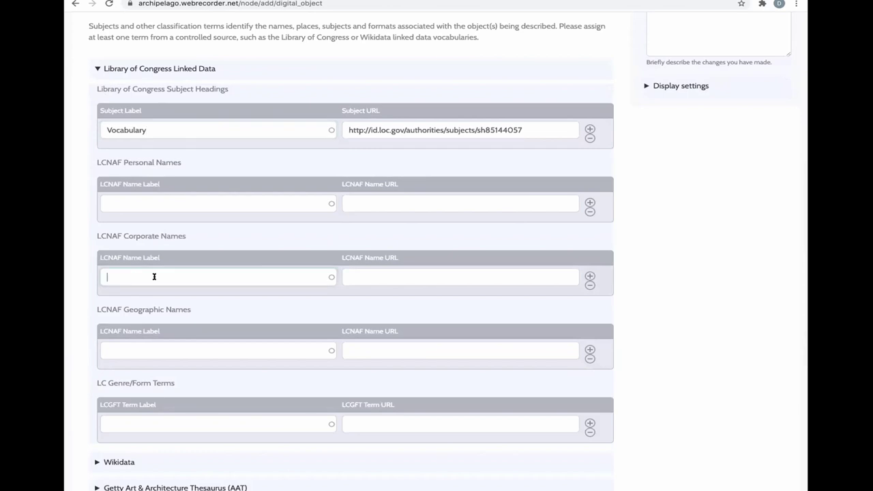
text(library of)
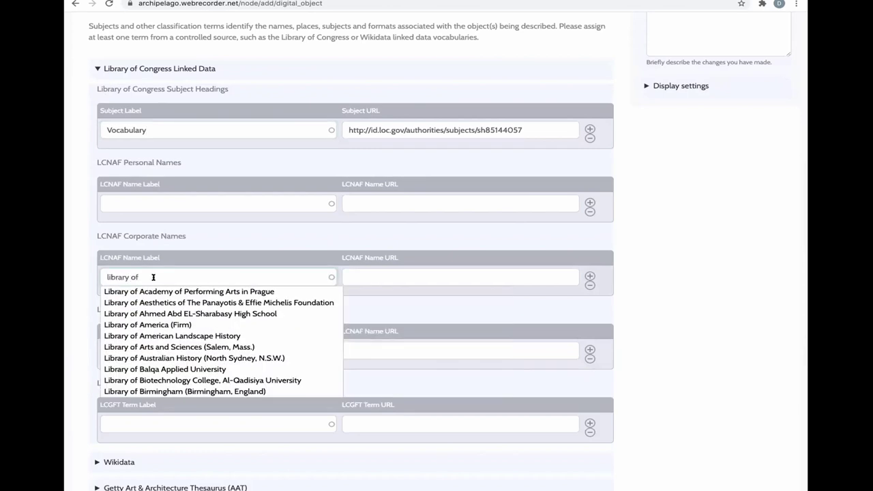
text( con)
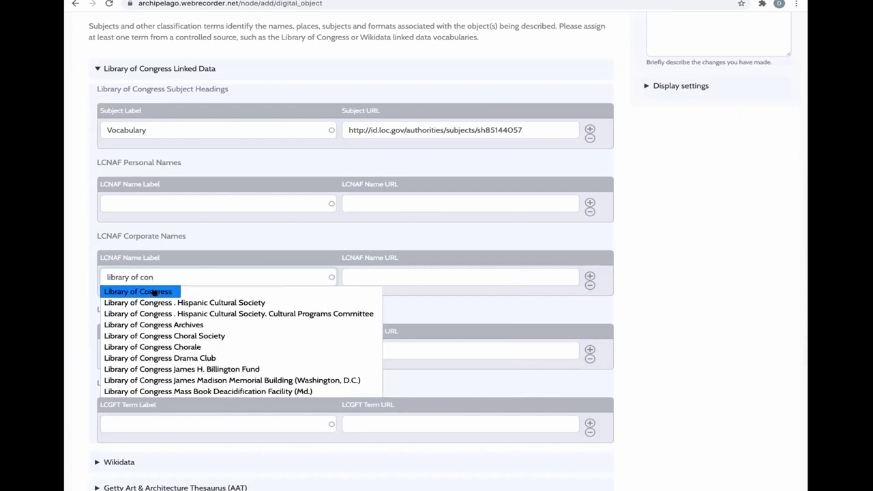
click(154, 293)
scroll(219, 339, down, 1)
scroll(219, 339, down, 5)
scroll(218, 337, up, 2)
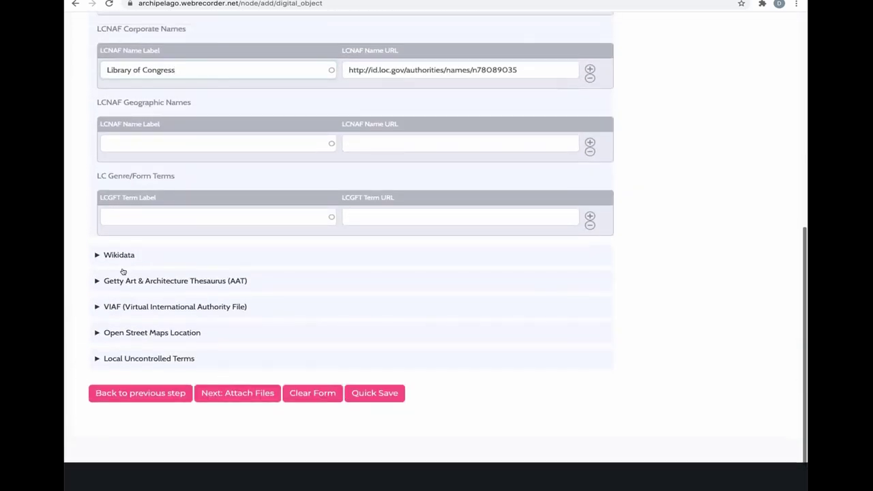
click(125, 258)
- Add Wikidata subjects linked open data, Web archive and library
click(178, 330)
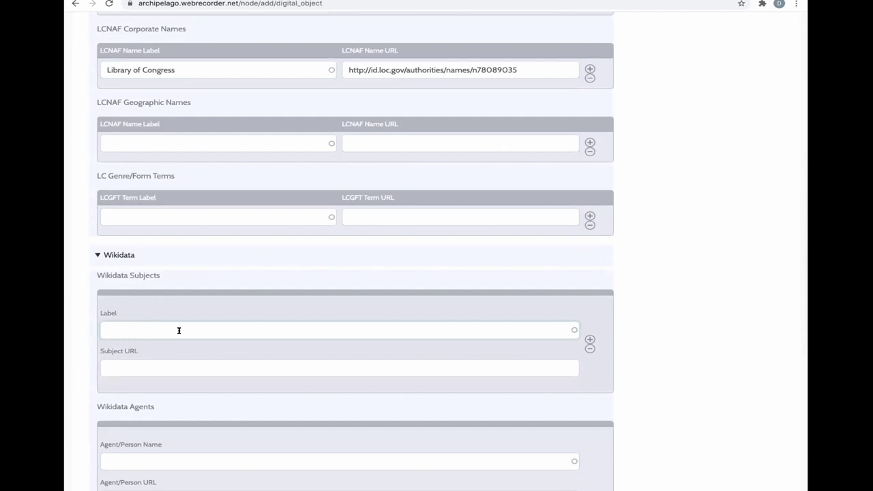
text(linked op)
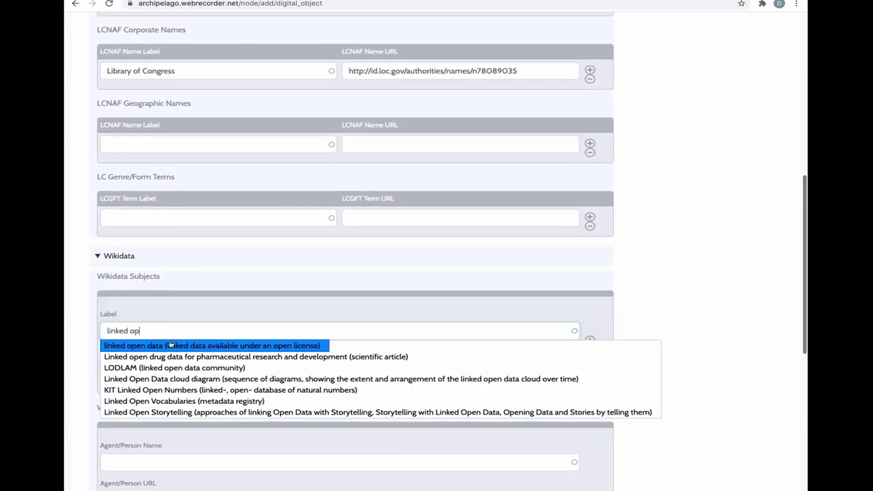
click(174, 345)
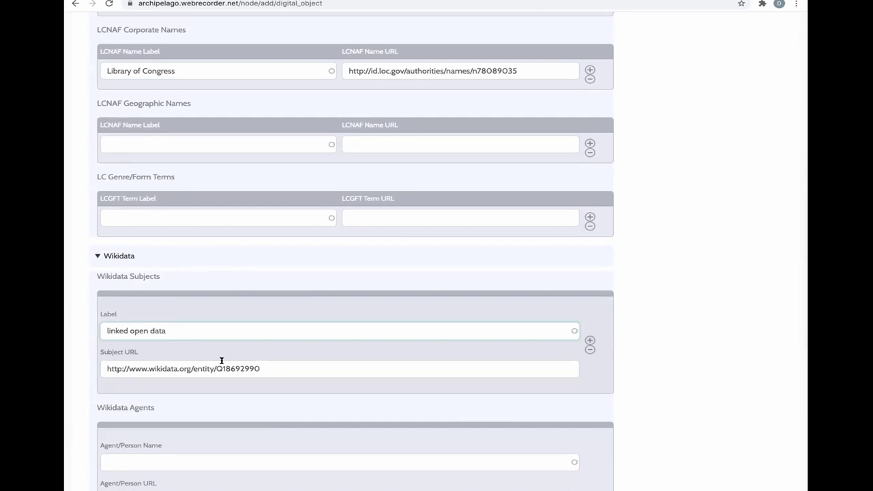
scroll(211, 384, down, 2)
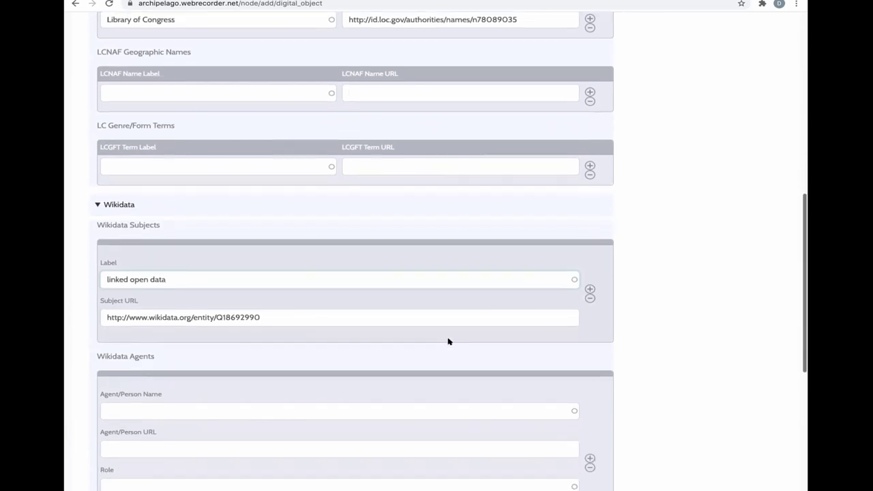
click(590, 280)
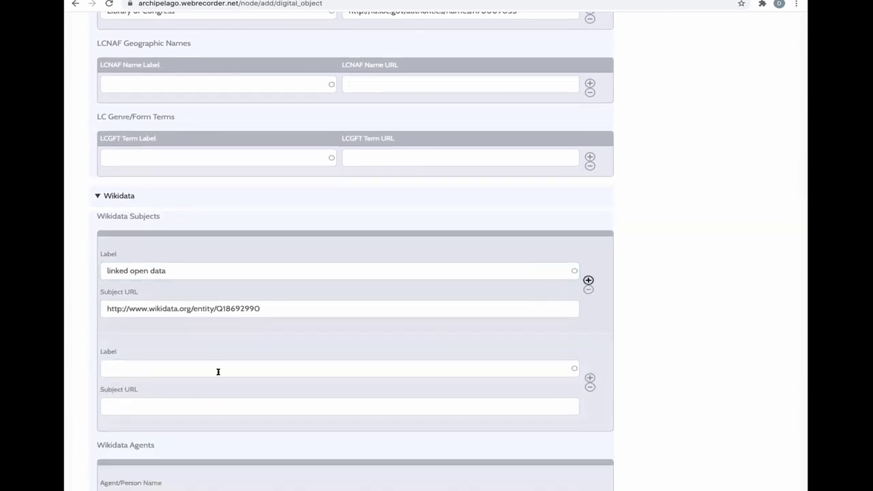
click(137, 372)
text(web ar)
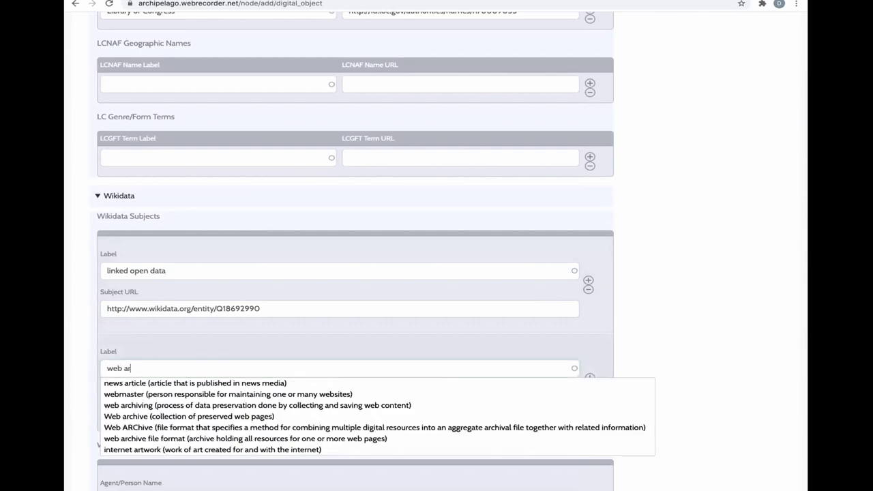
click(138, 416)
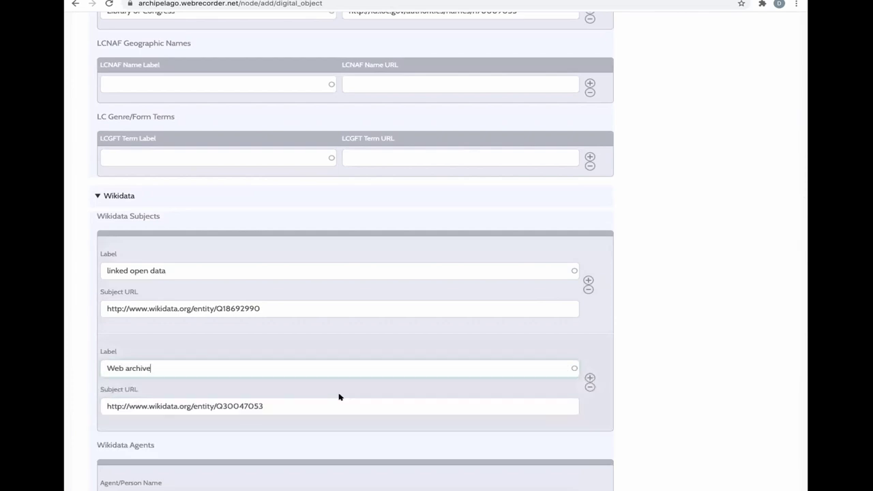
click(590, 377)
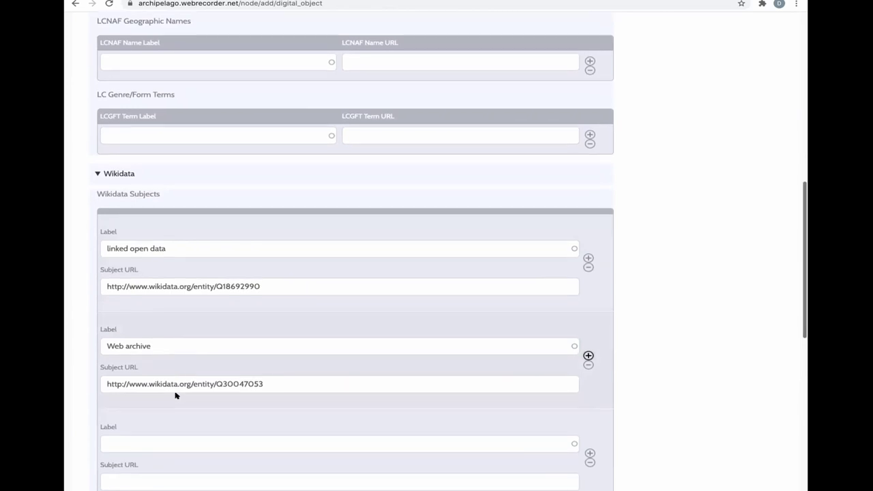
text(library)
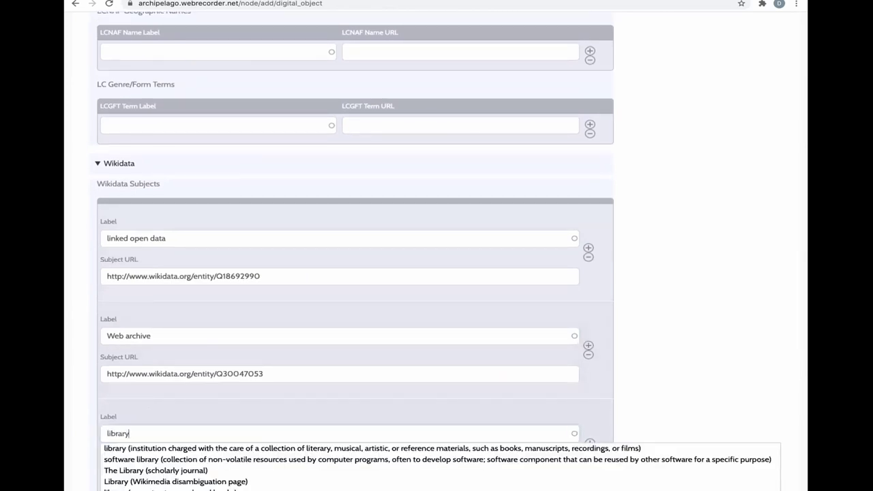
click(171, 444)
- Expand the Open Street Maps Location section and focus its location field
scroll(259, 420, down, 5)
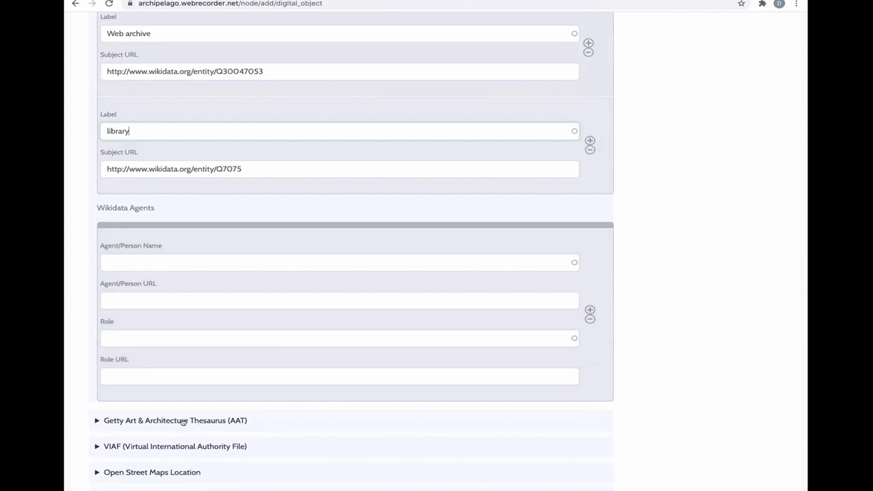
scroll(181, 449, down, 1)
click(166, 436)
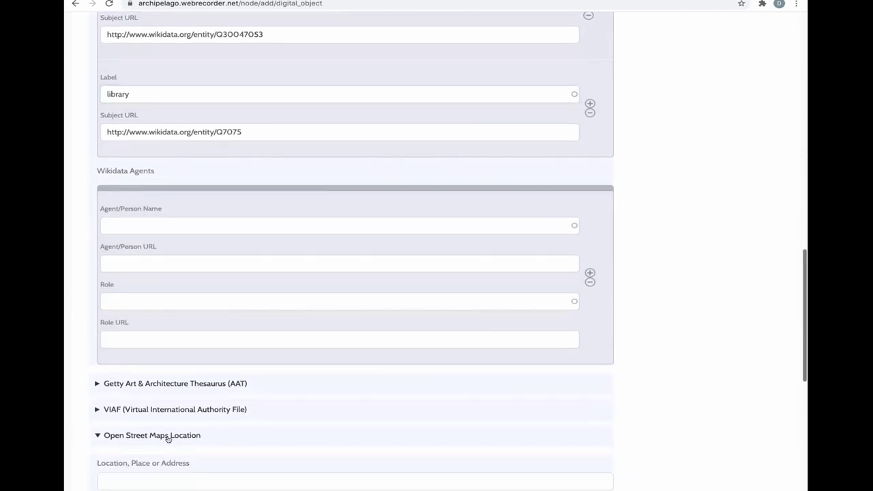
scroll(168, 439, down, 1)
click(145, 425)
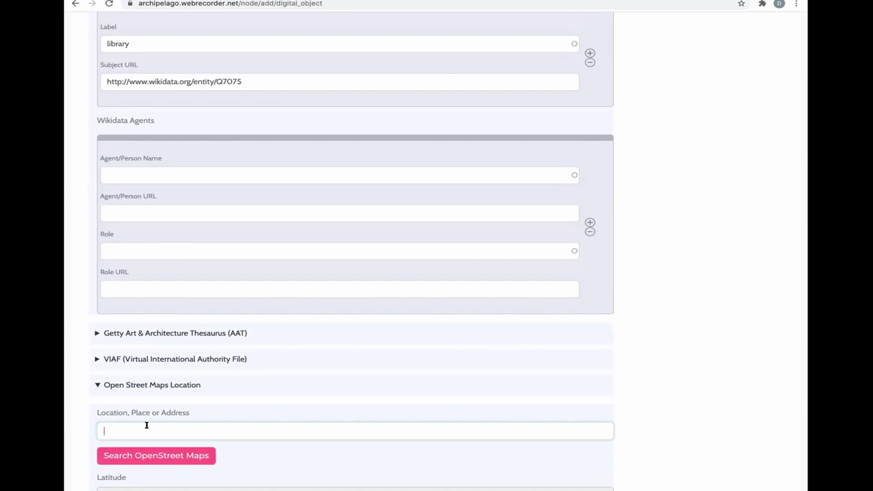
scroll(146, 425, down, 7)
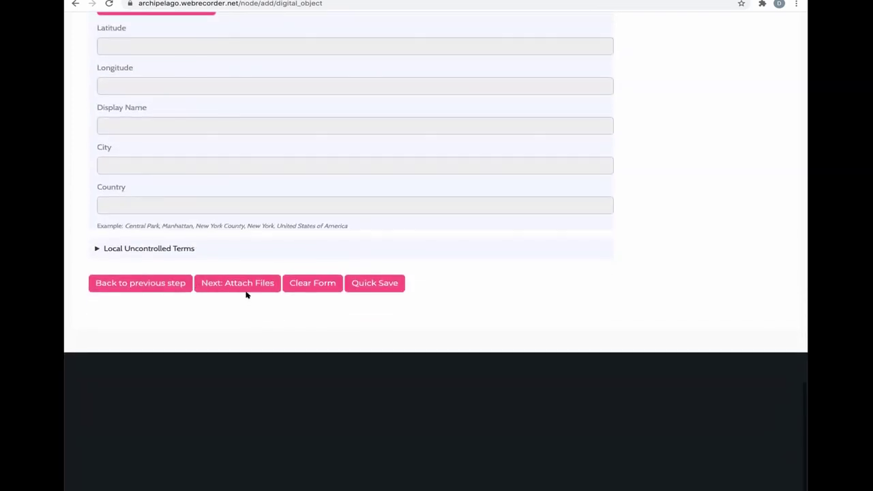
- Advance to the upload step and upload LoC splash.jpg as the image
click(246, 291)
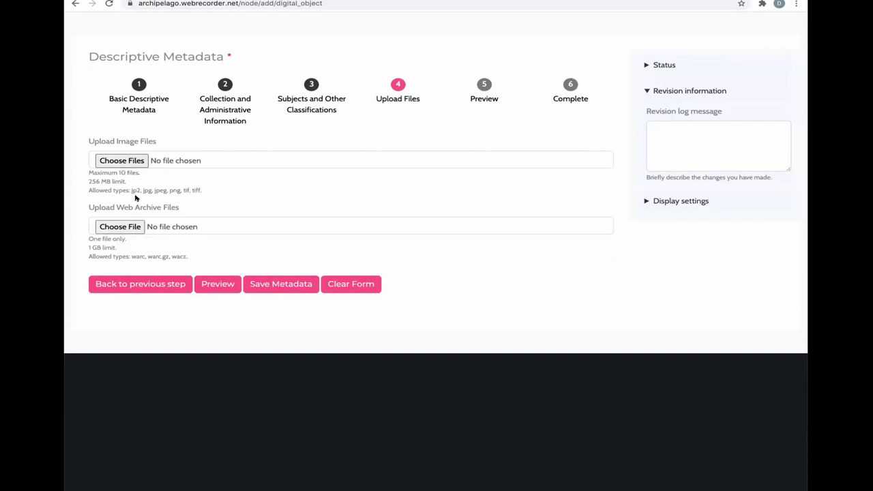
click(103, 160)
key(Return)
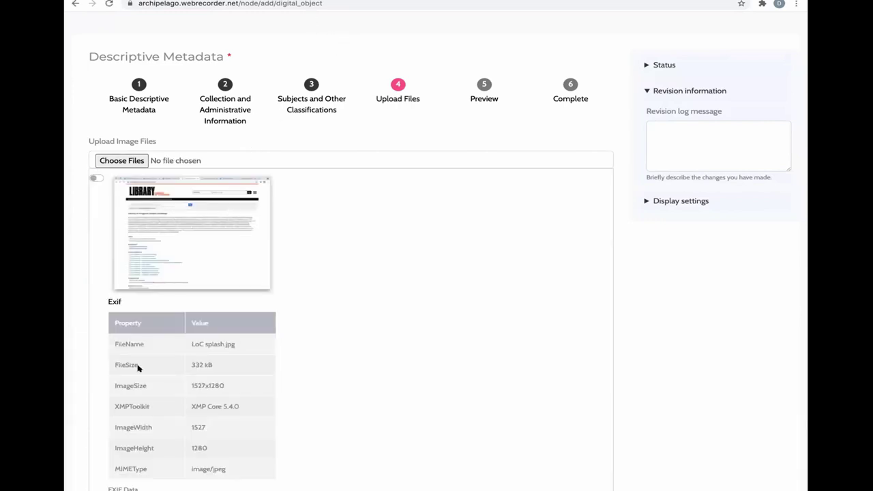
- Upload loc.wacz as the web archive file and save the metadata
scroll(190, 372, down, 3)
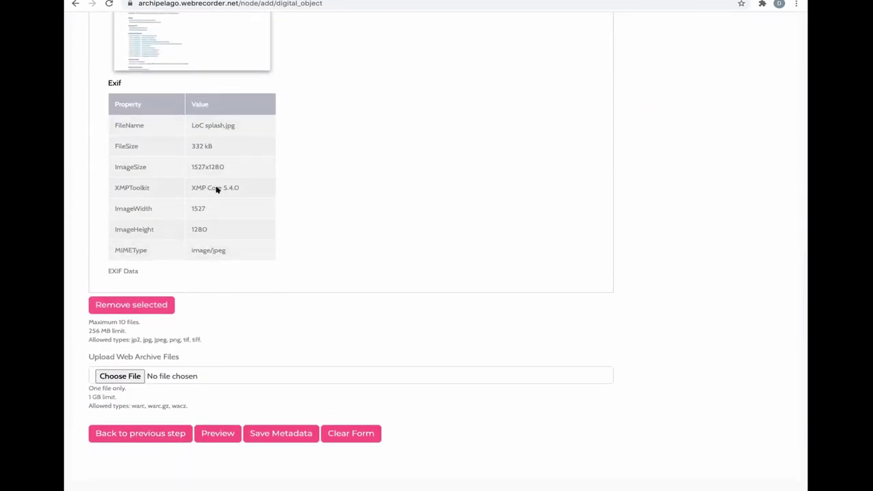
click(121, 376)
double_click(351, 131)
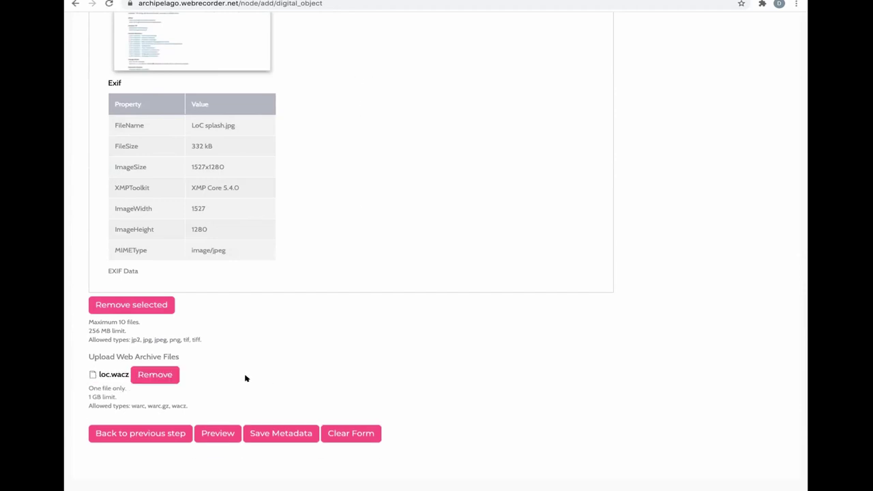
scroll(259, 393, down, 2)
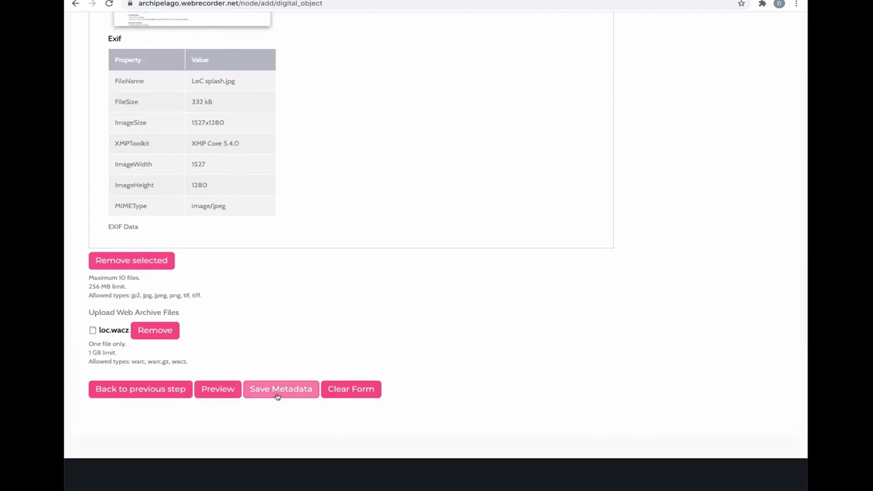
click(277, 396)
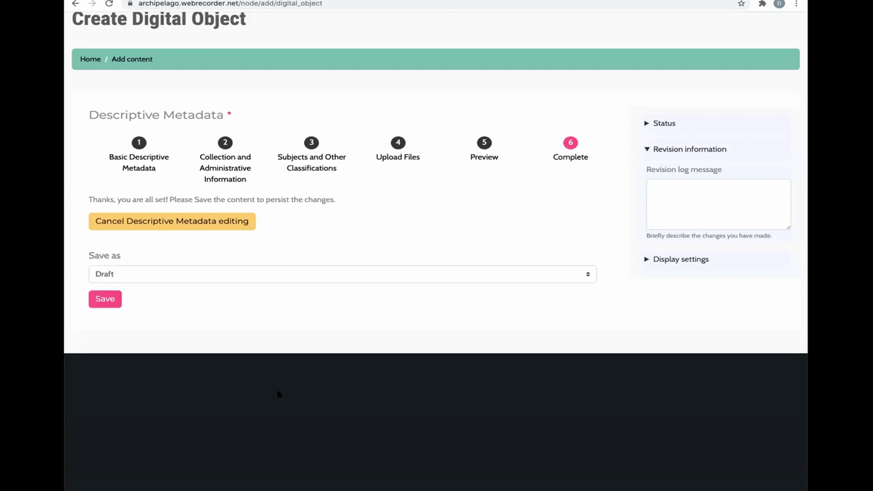
- Set Save as to Published and save the LoC Subject headings object
click(267, 276)
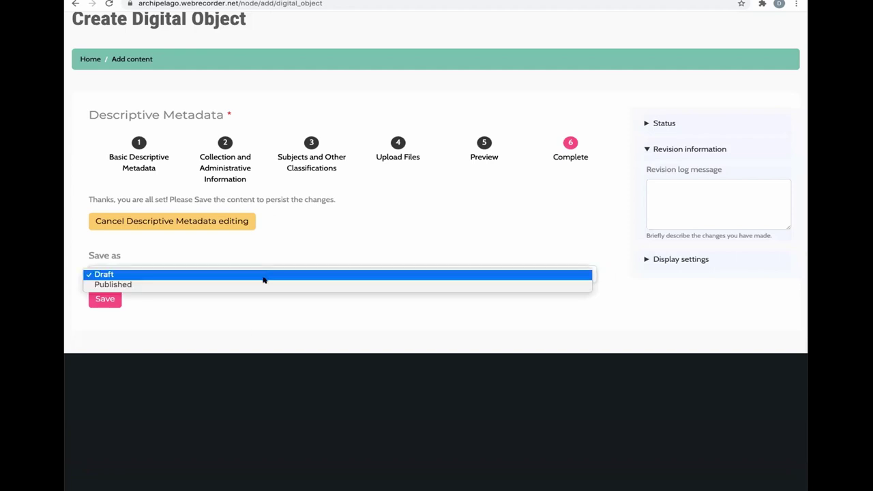
click(301, 329)
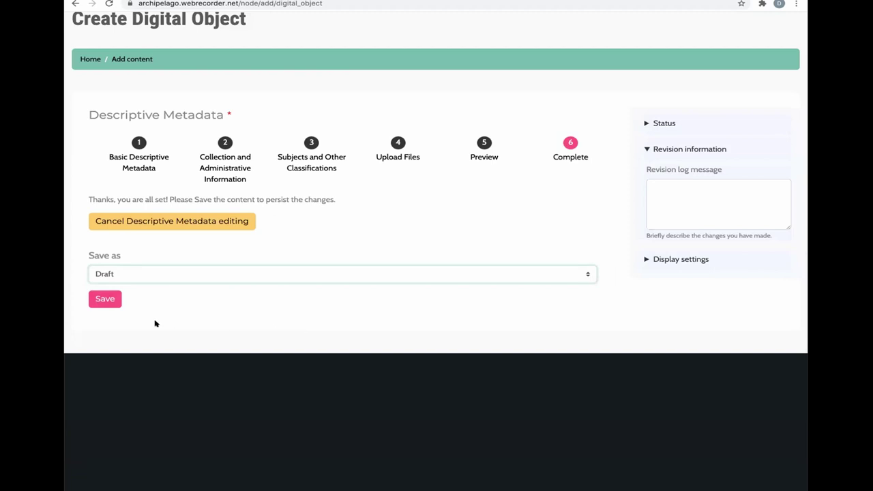
click(153, 281)
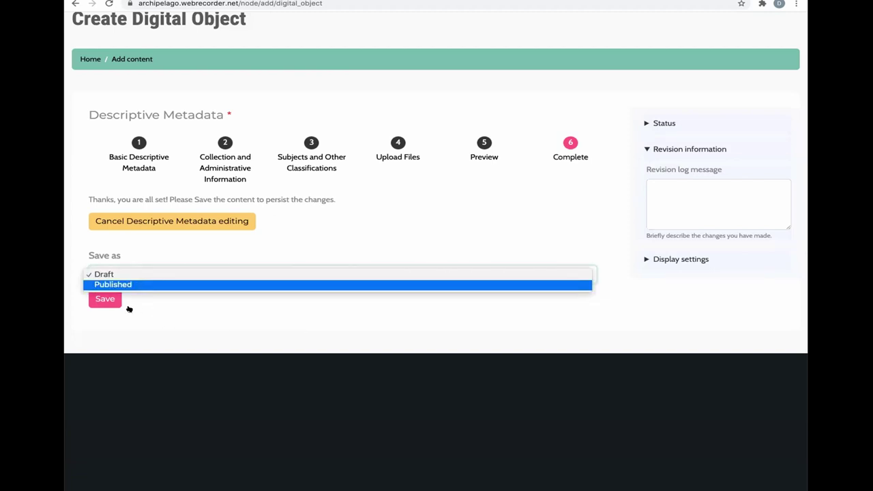
key(Return)
click(671, 196)
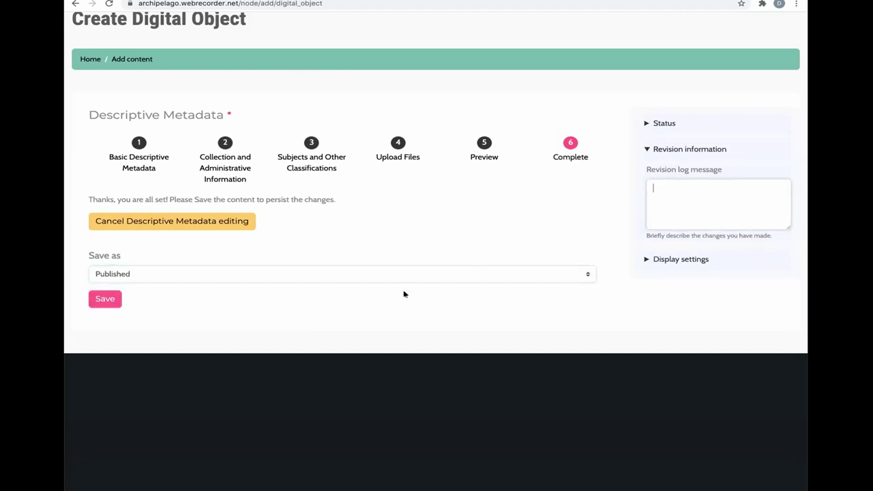
click(651, 260)
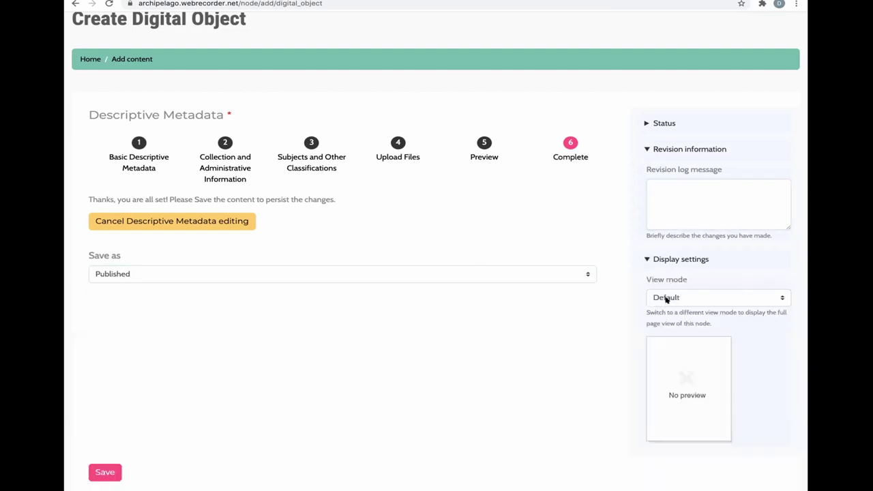
click(649, 263)
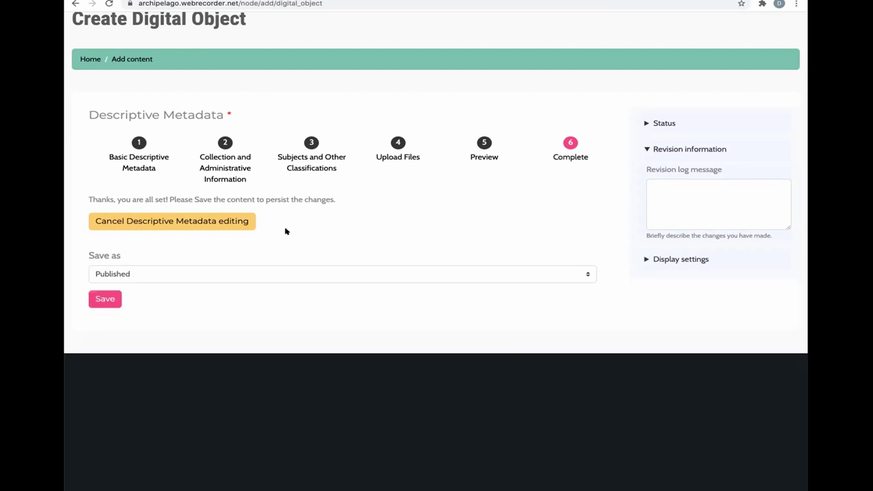
click(100, 300)
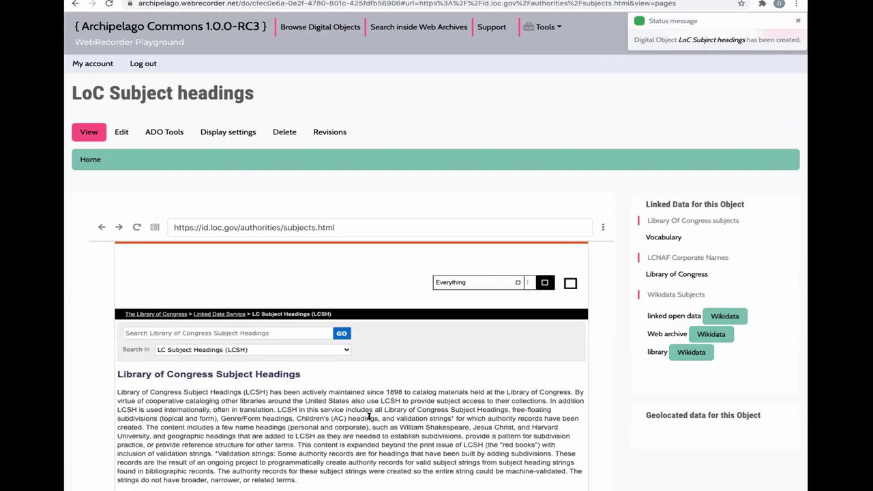
- Open the web archive full-text Discover page, listing 10 results starting with METRO.ORG SMALL CRAWL
scroll(372, 415, down, 5)
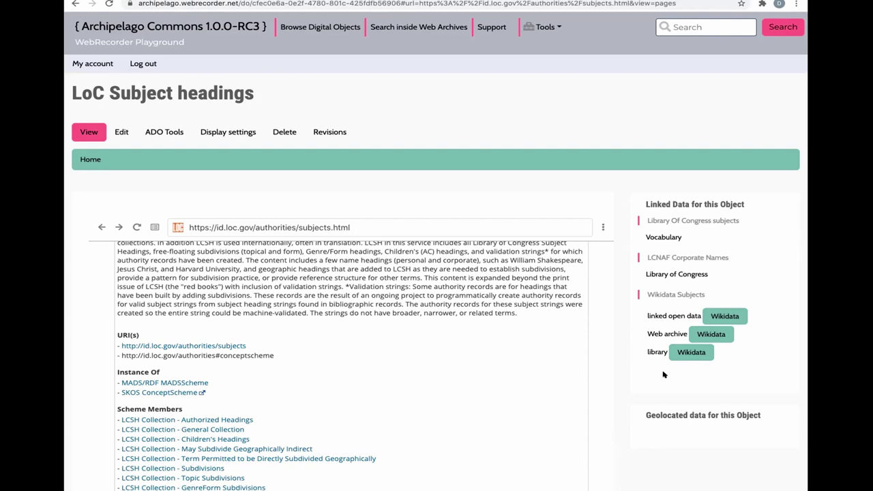
click(431, 28)
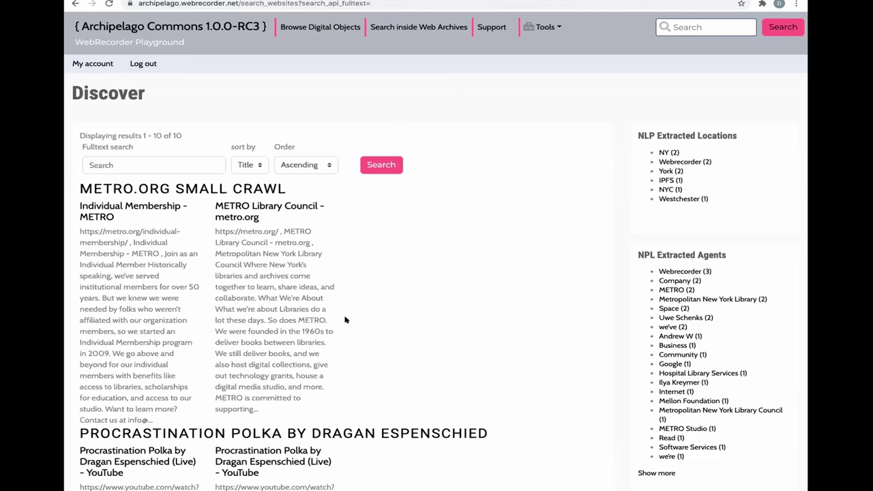
scroll(345, 320, down, 10)
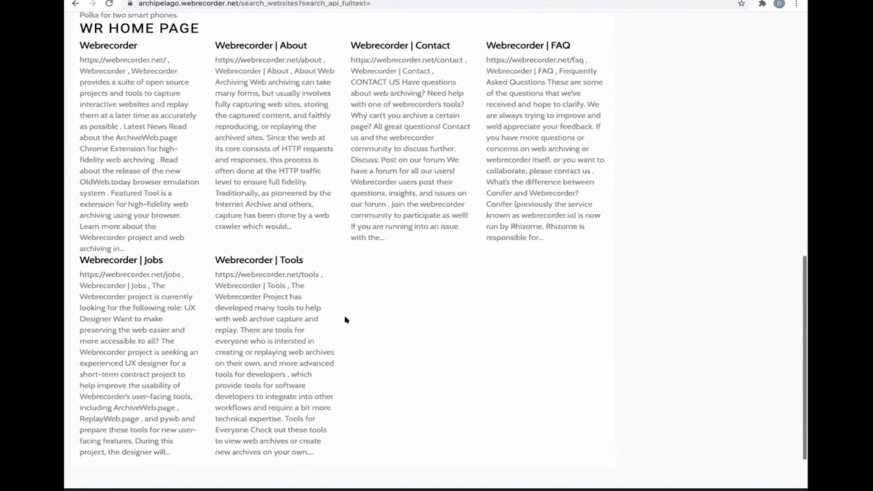
scroll(346, 320, up, 10)
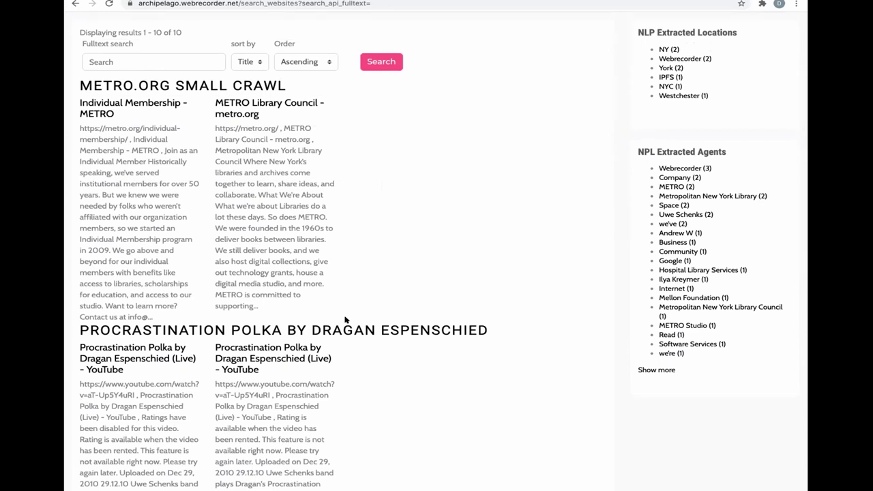
scroll(345, 319, up, 3)
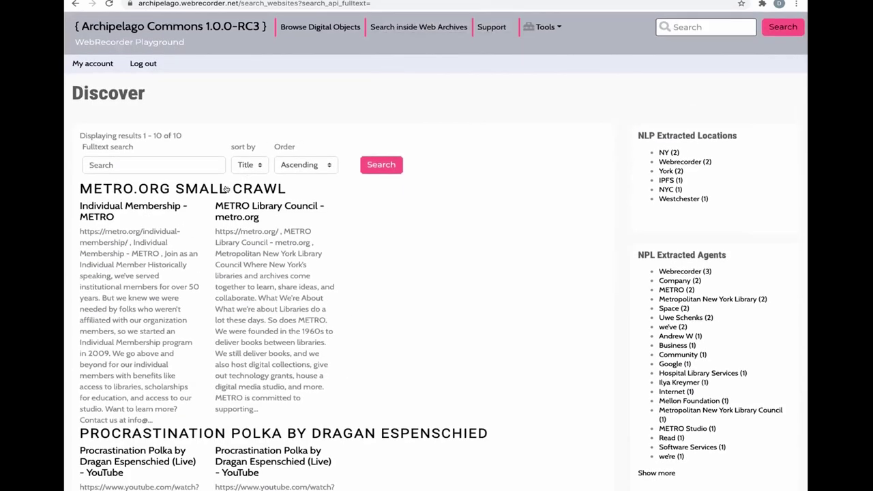
drag(257, 346, 232, 286)
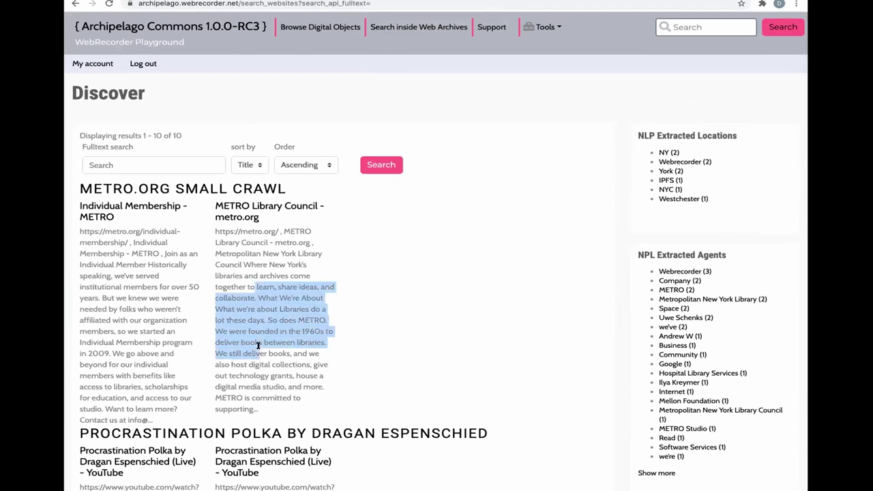
click(259, 347)
scroll(258, 341, down, 5)
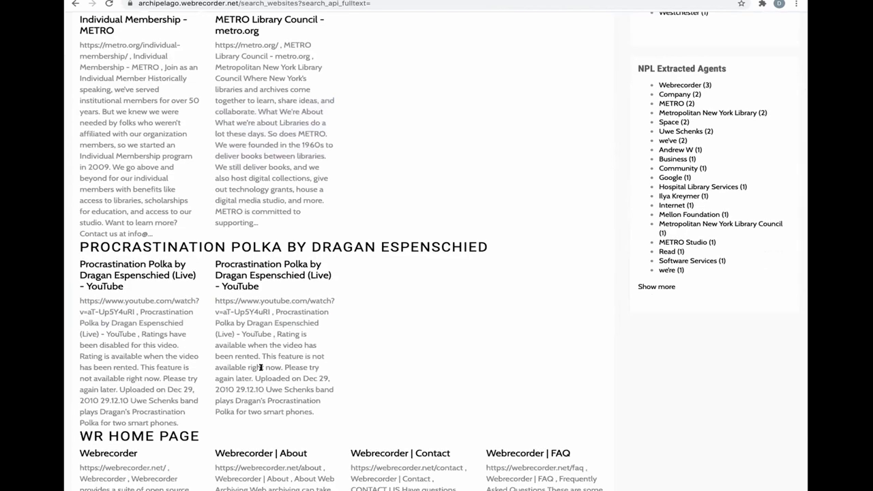
drag(261, 368, 273, 334)
click(195, 366)
scroll(184, 341, down, 3)
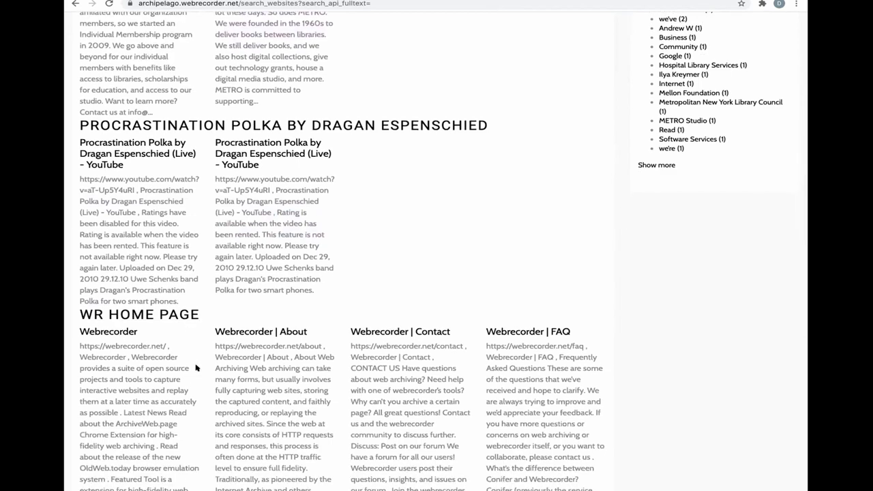
scroll(190, 211, up, 8)
click(159, 165)
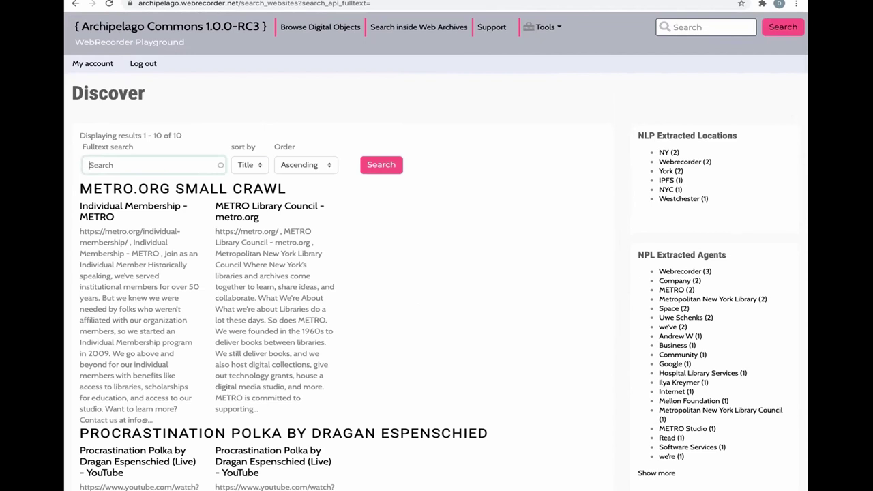
text(youtube)
key(Return)
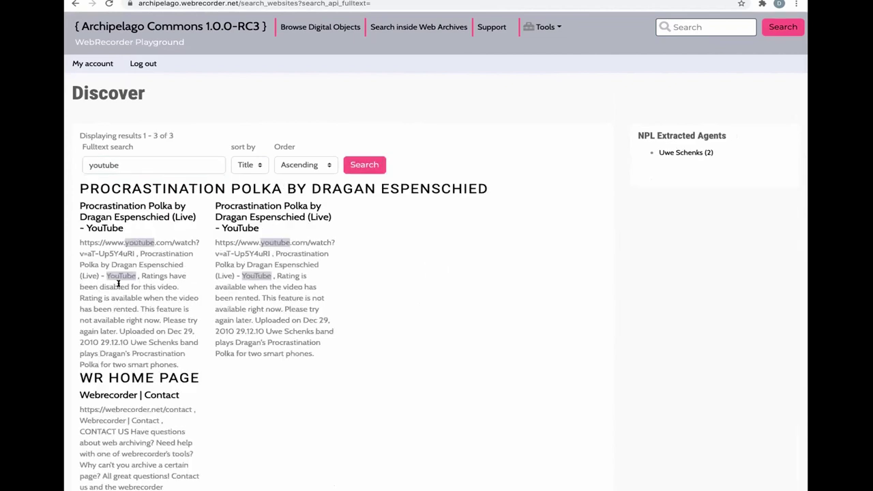
scroll(126, 225, down, 1)
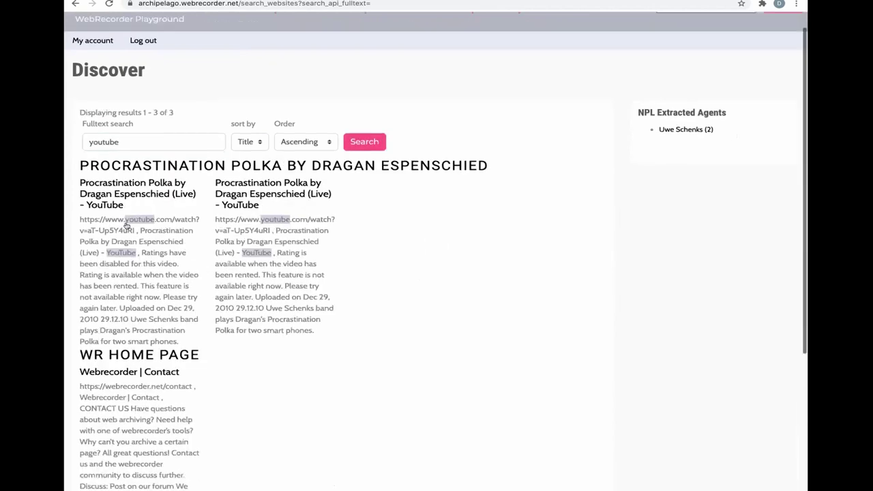
scroll(126, 226, down, 5)
scroll(564, 188, up, 6)
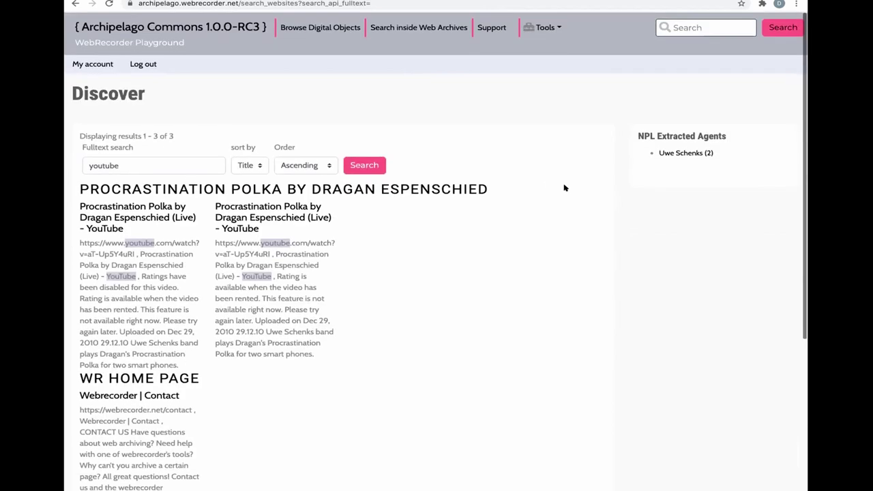
double_click(113, 165)
key(BackSpace)
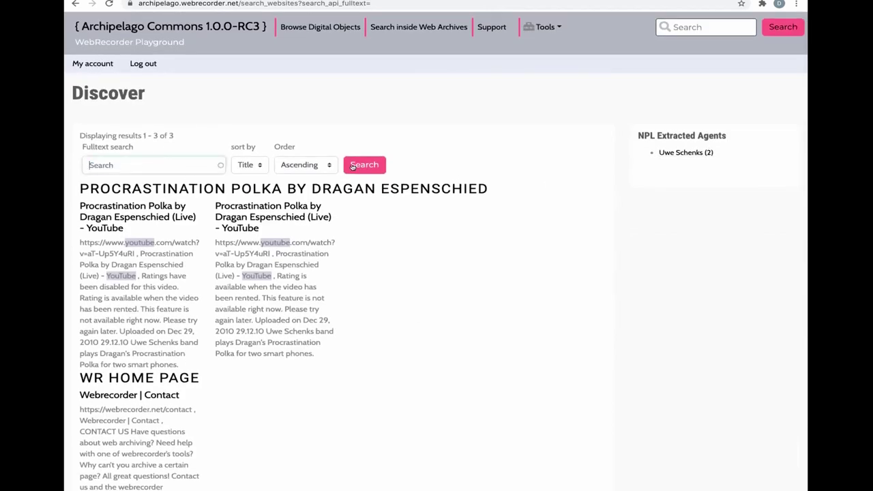
click(353, 166)
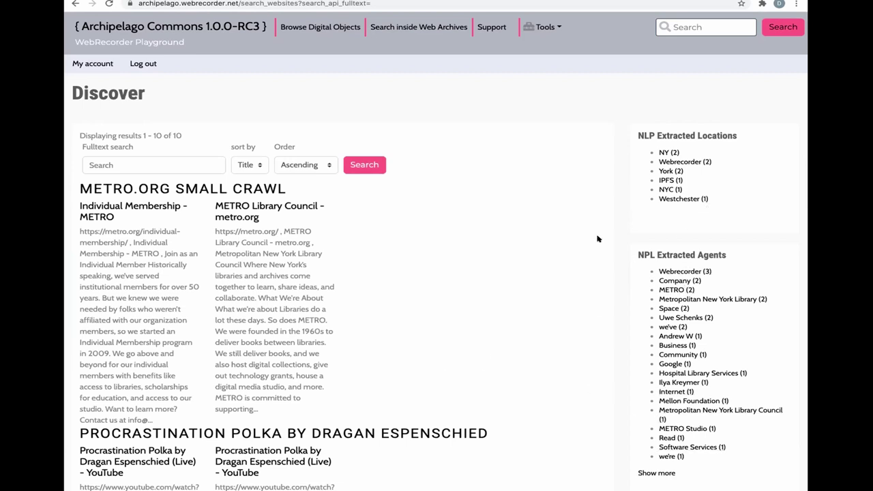
click(677, 337)
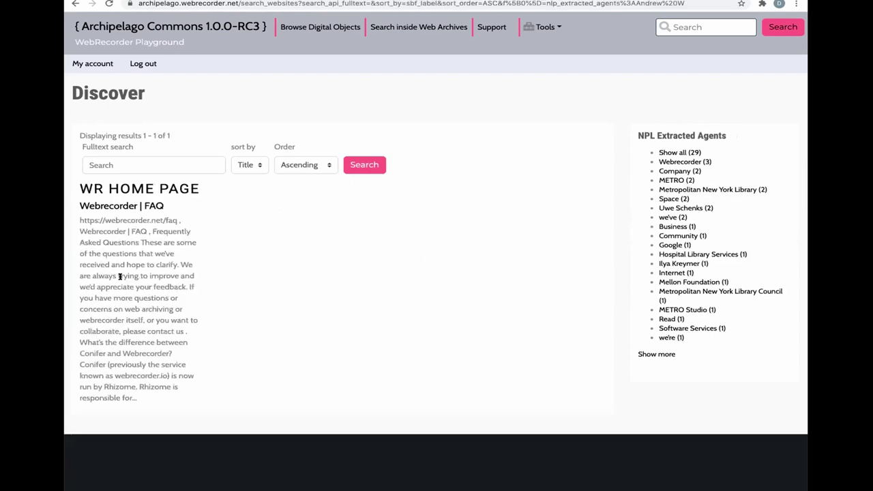
click(656, 355)
click(679, 152)
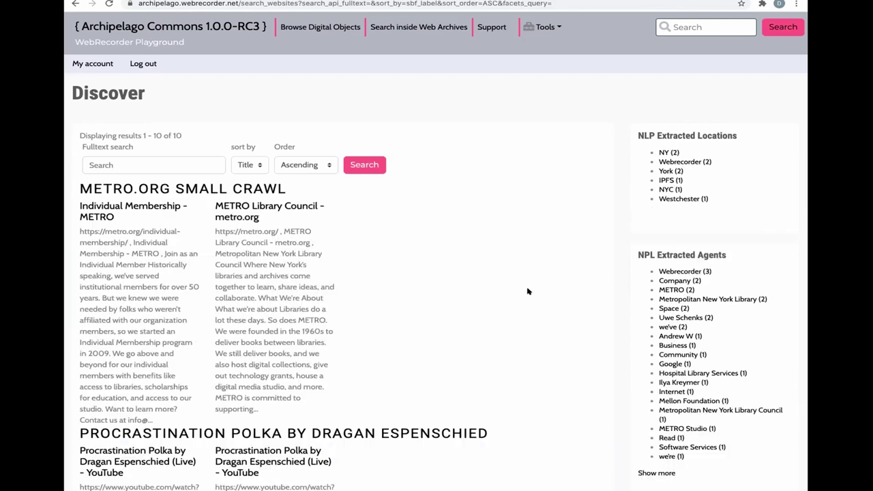
click(667, 181)
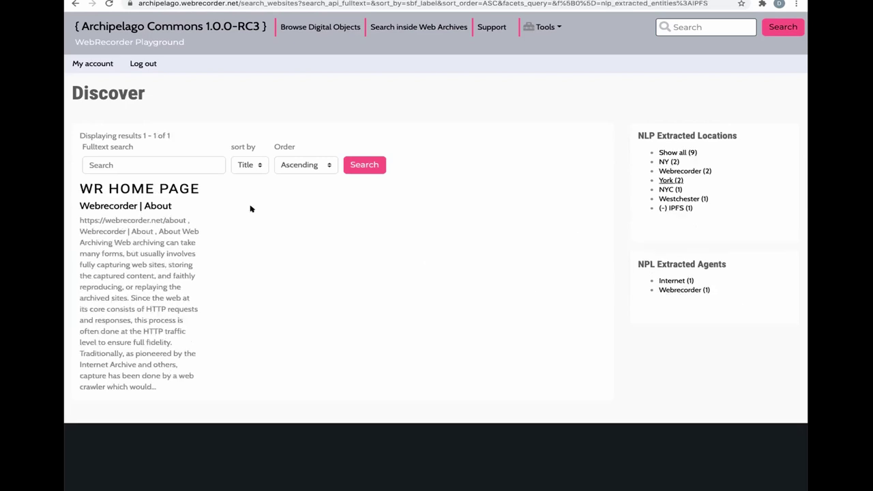
click(140, 204)
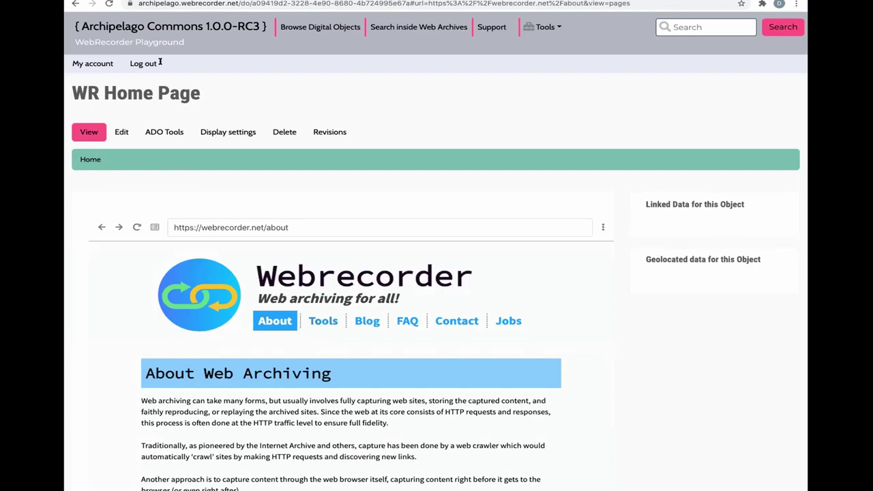
click(76, 4)
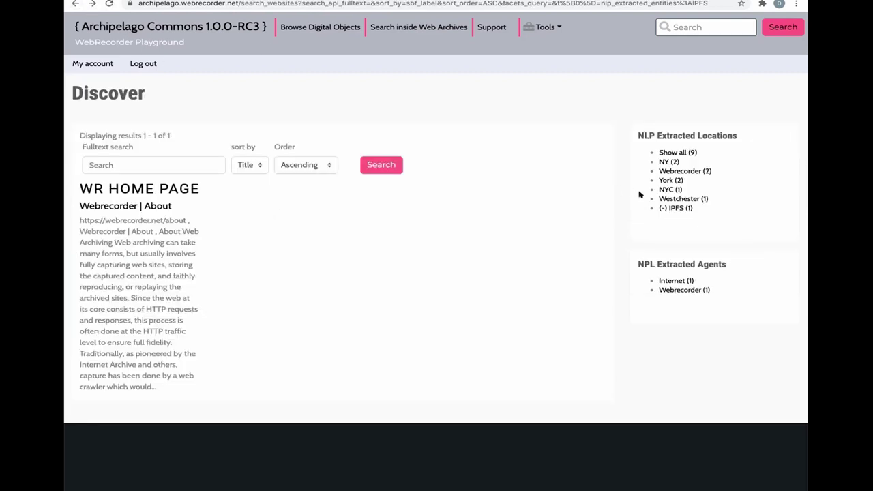
click(660, 207)
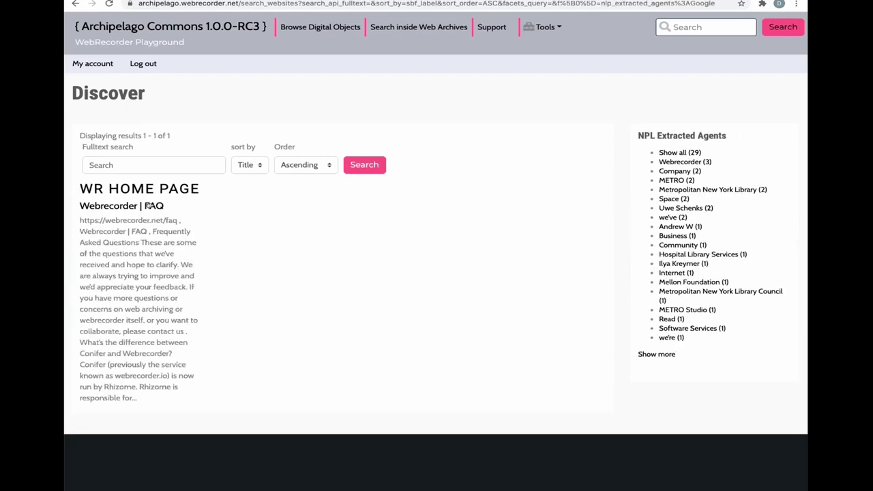
click(658, 354)
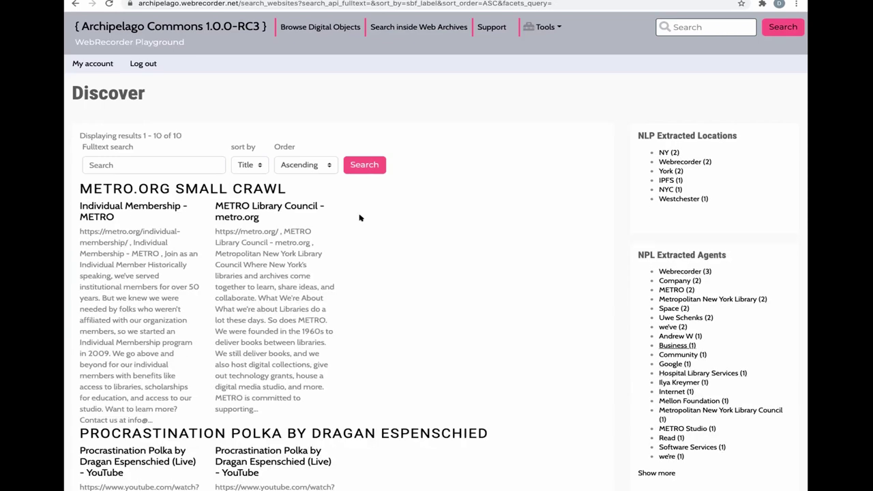
- Full-text search web archives for 'contact' and open the archived 'Webrecorder | Contact' page
scroll(167, 161, down, 5)
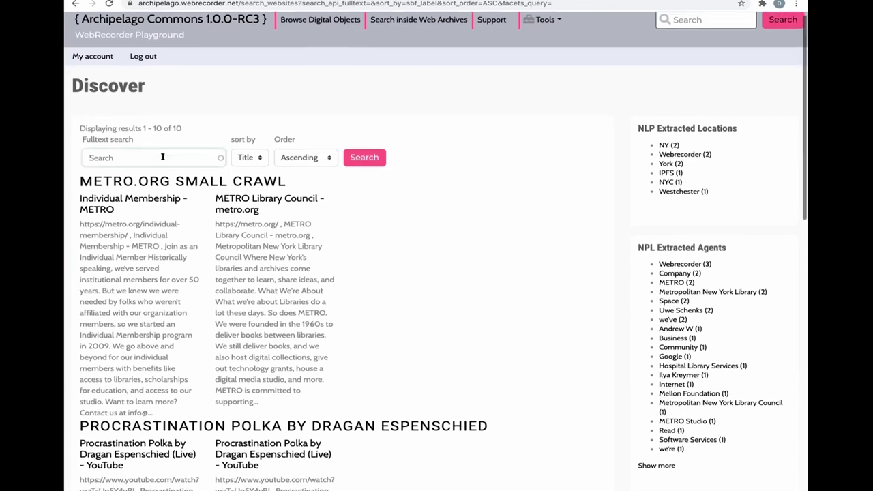
scroll(162, 158, down, 1)
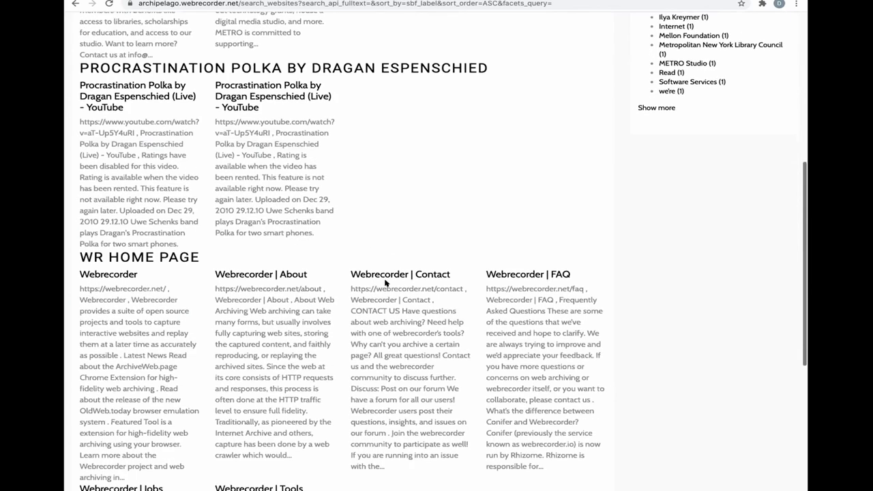
scroll(161, 158, up, 6)
text(contact)
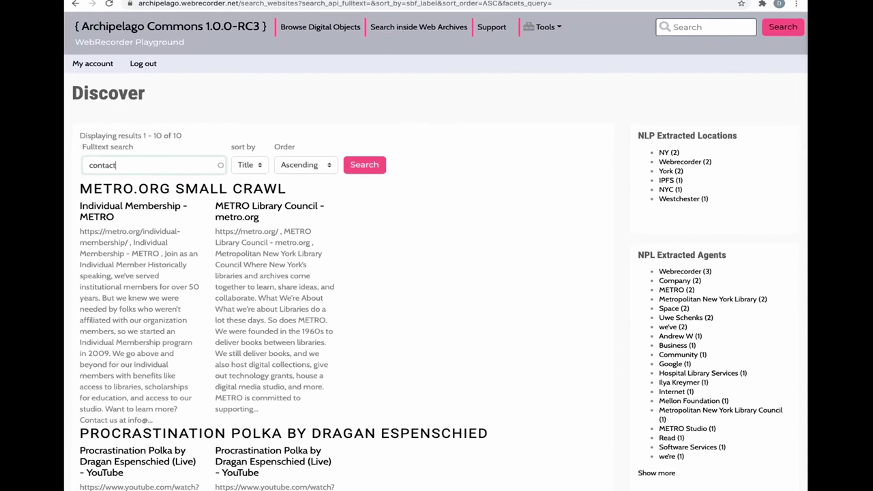
click(355, 165)
scroll(149, 182, down, 3)
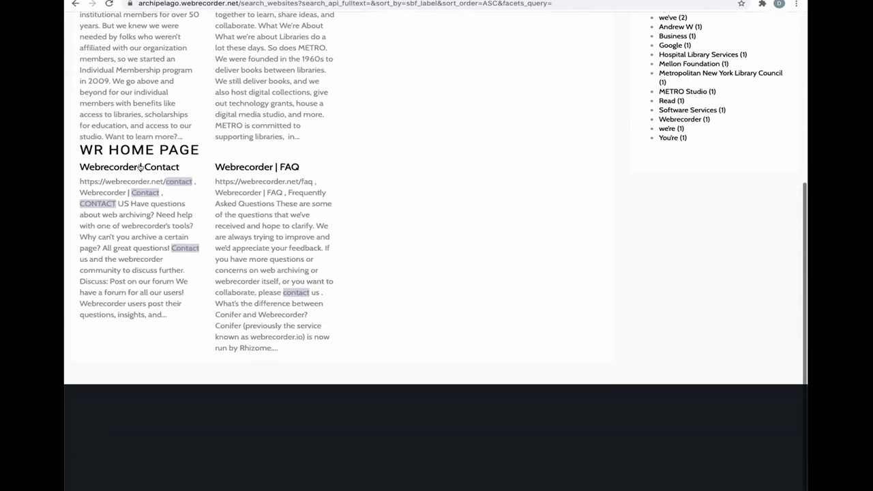
click(148, 182)
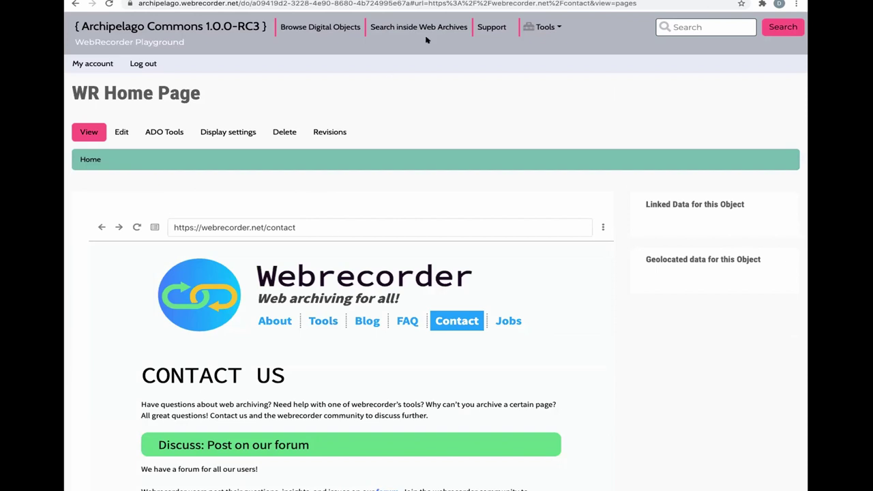
click(412, 4)
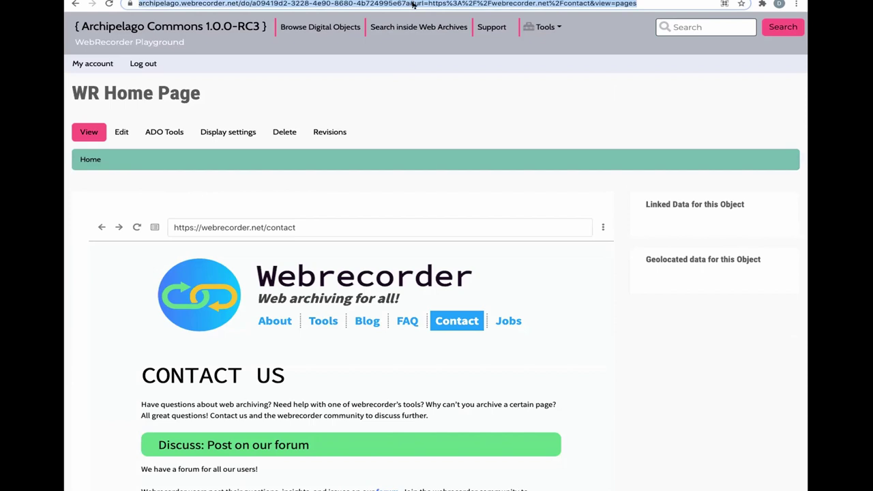
click(414, 5)
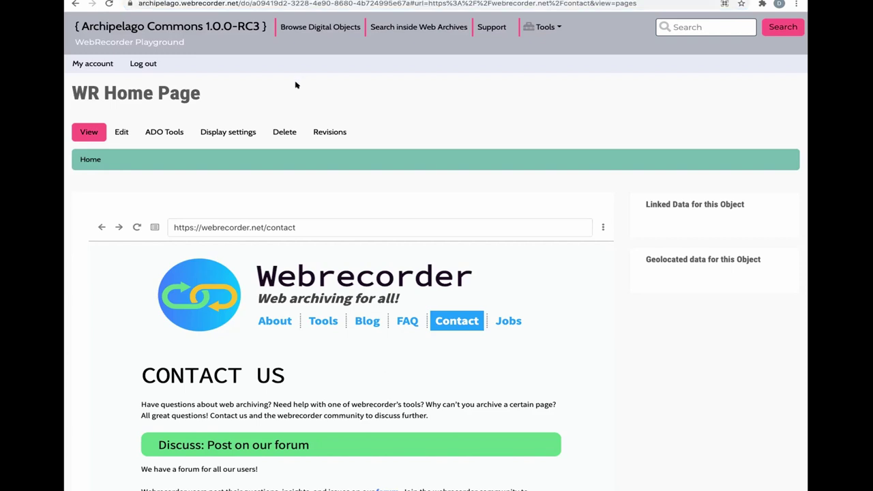
- Log out and log back in as administrator using the browser's saved admin password
click(153, 65)
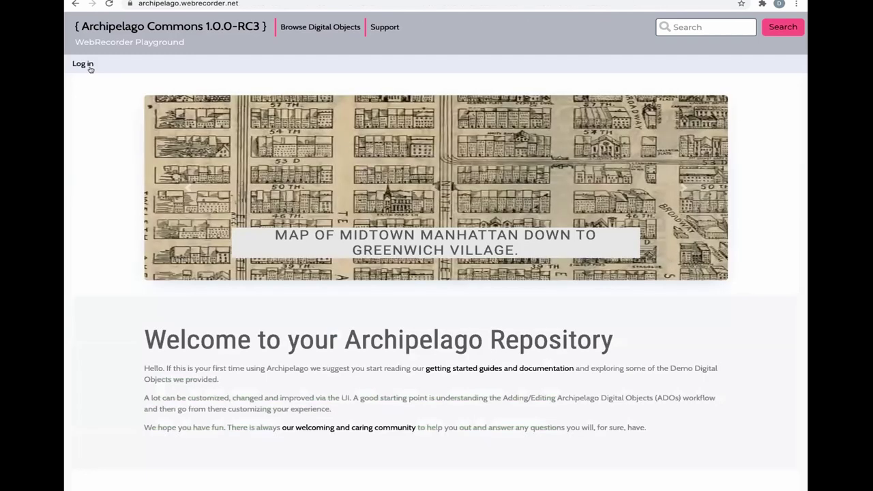
click(87, 64)
click(109, 266)
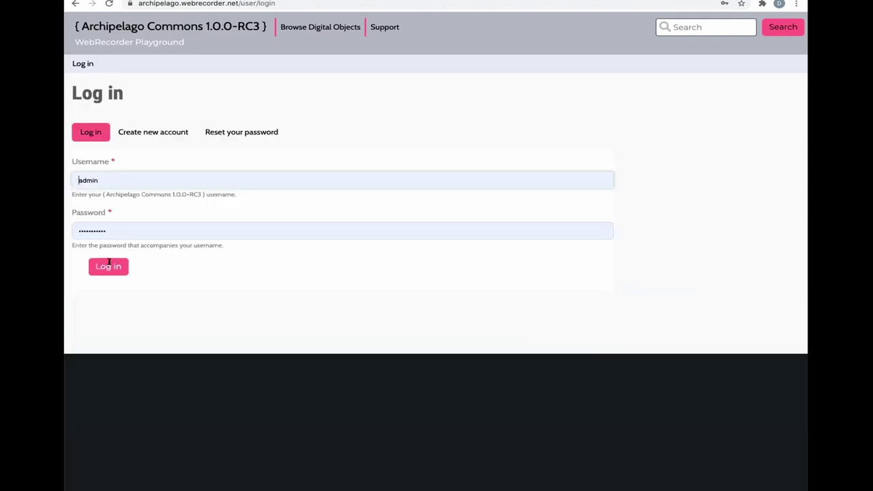
click(126, 240)
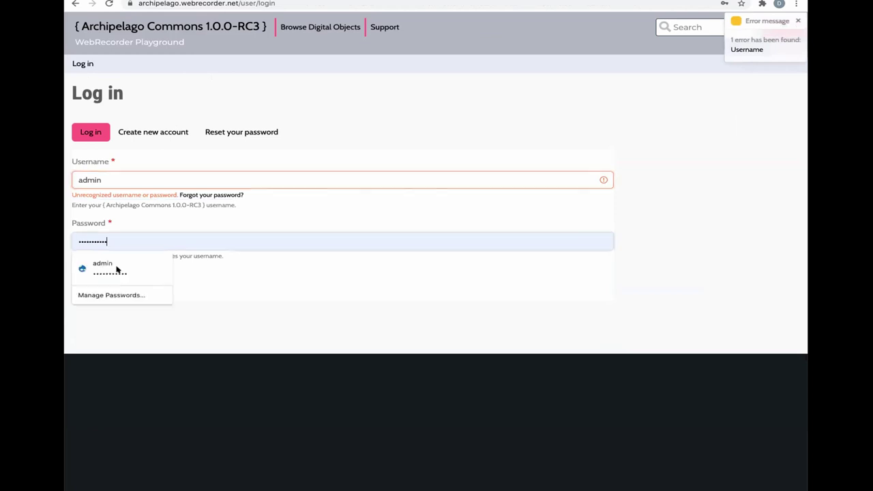
click(113, 280)
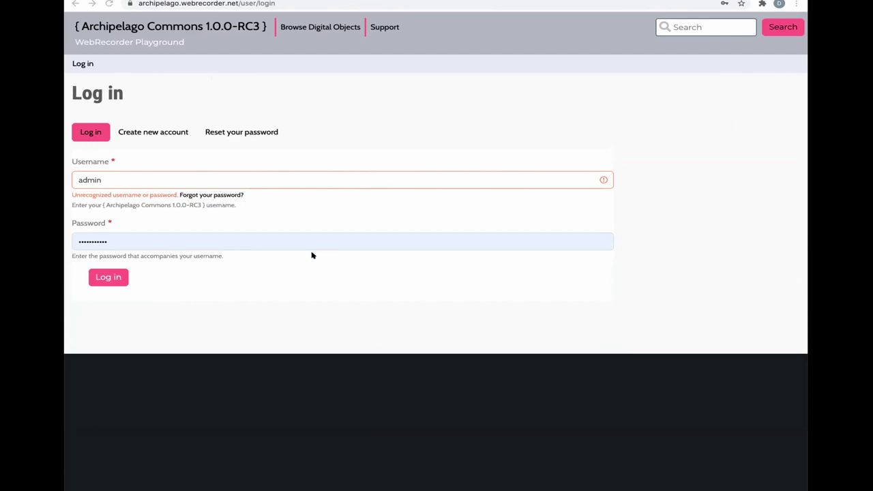
click(118, 270)
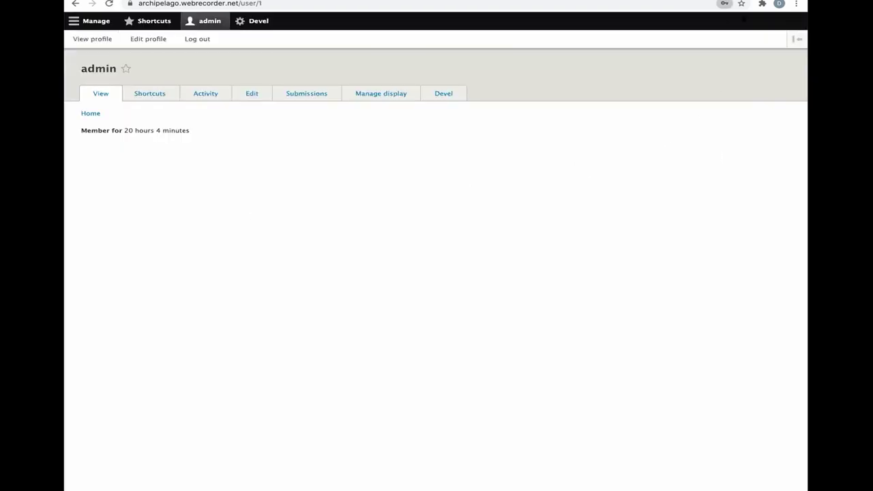
- Put the admin tray in vertical layout, visit Configuration > System > Queue manager, then open Content
click(96, 24)
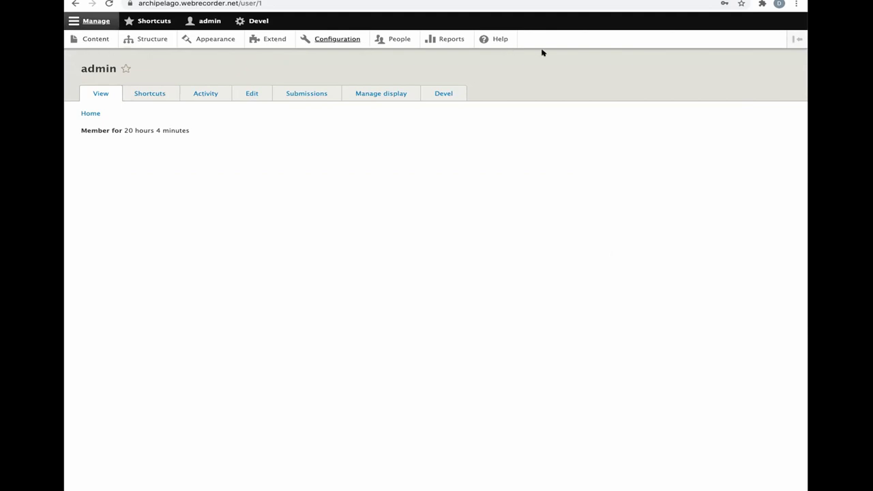
click(796, 39)
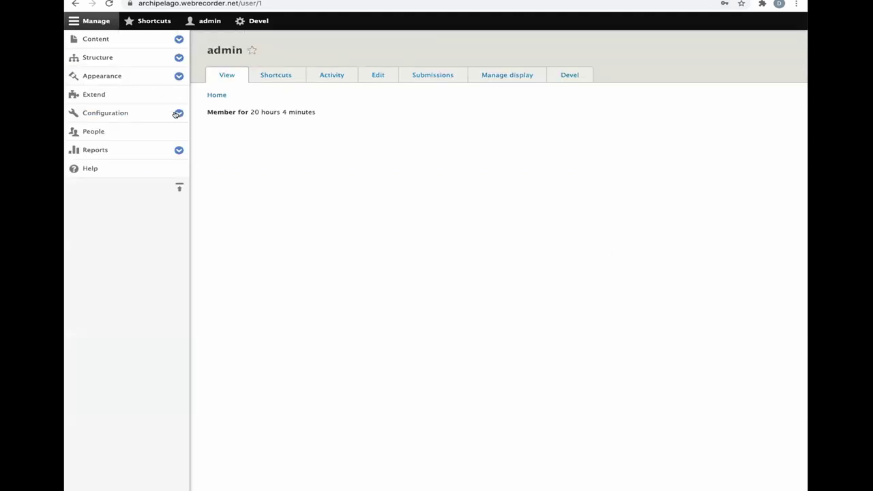
click(178, 113)
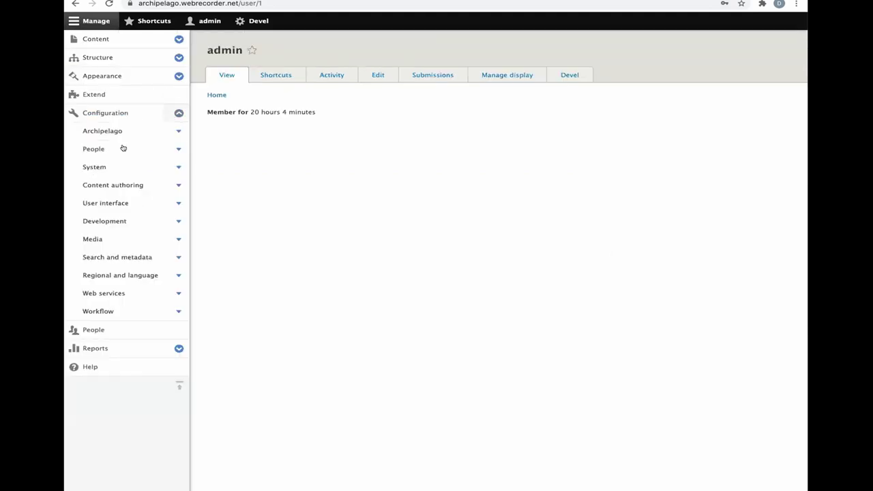
click(164, 169)
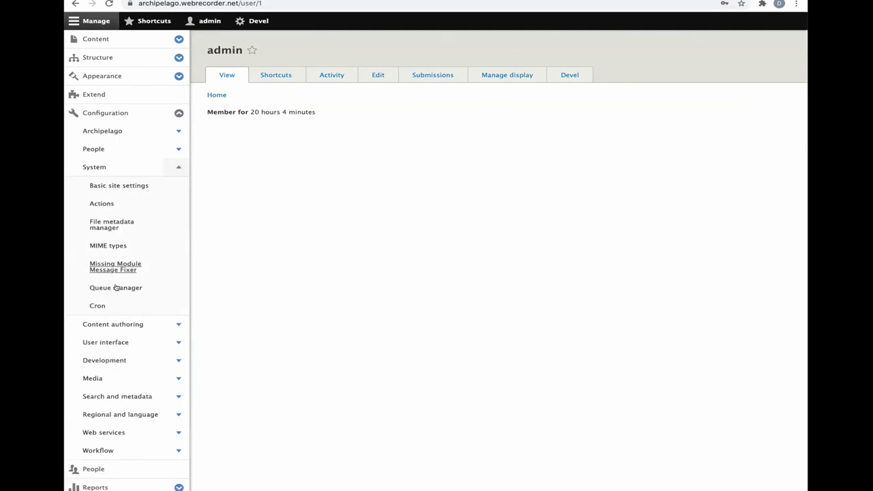
click(116, 287)
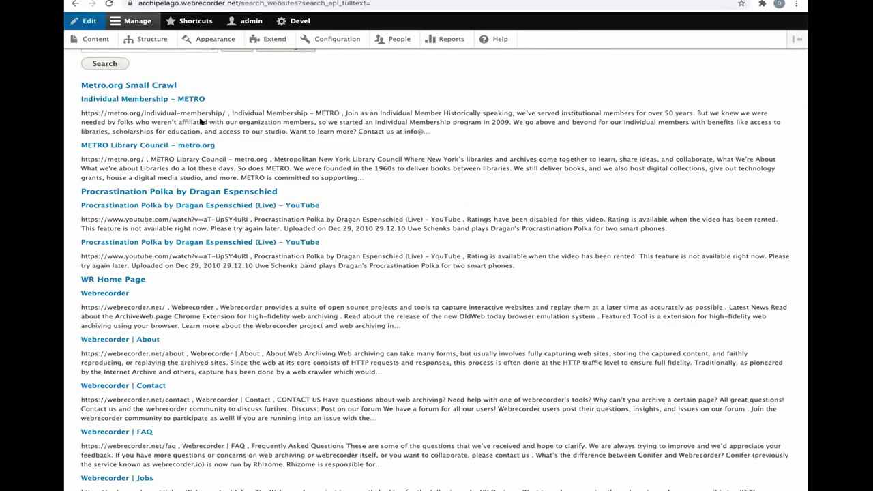
scroll(200, 121, up, 2)
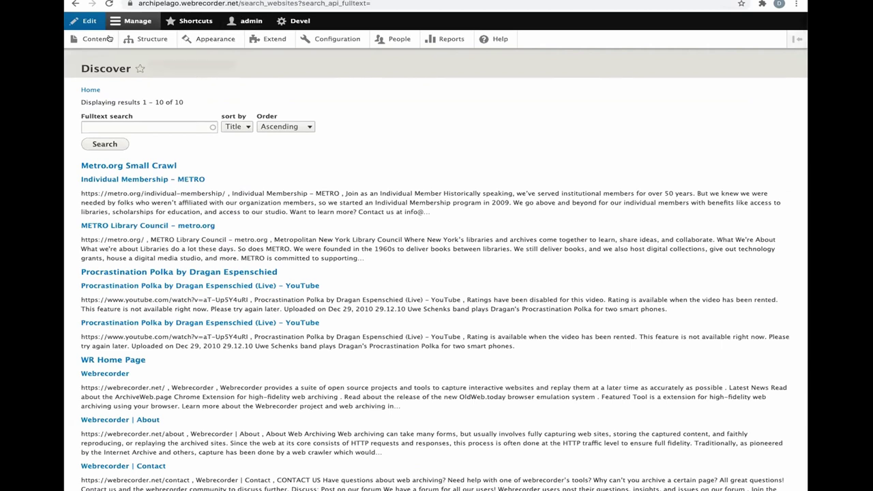
click(96, 39)
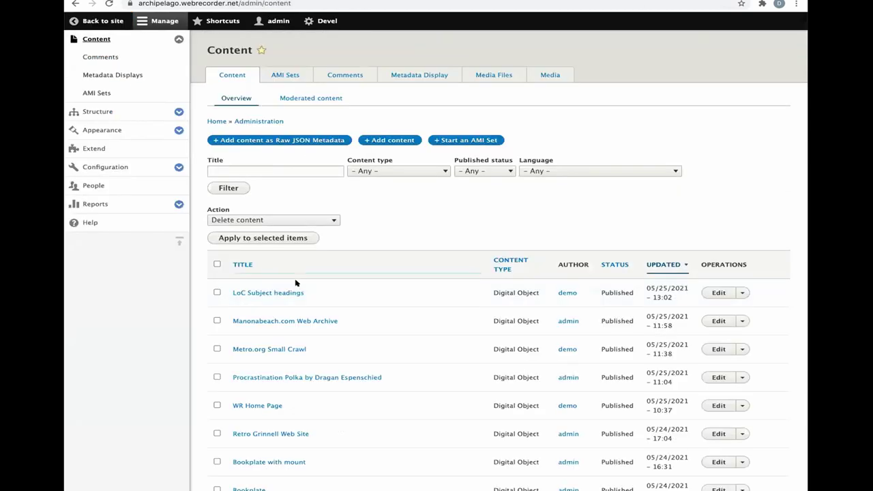
- Open the LoC Subject headings object's edit form, then return to the Queue manager page
click(278, 294)
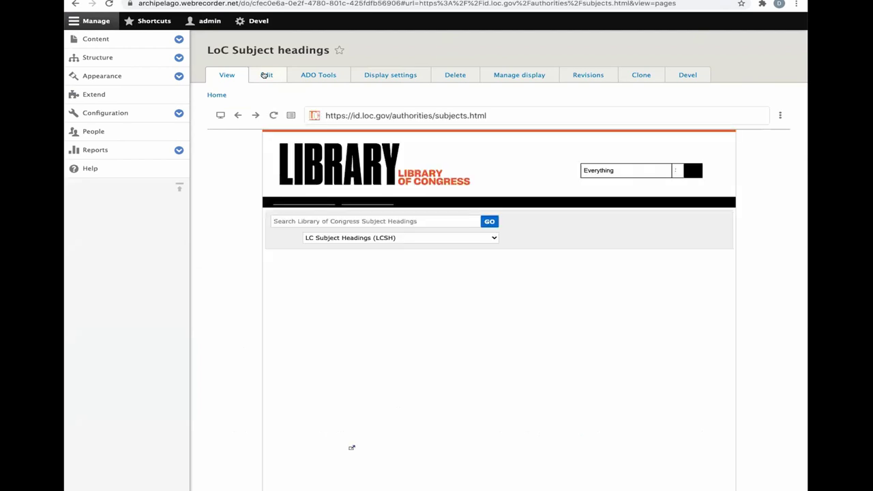
click(264, 75)
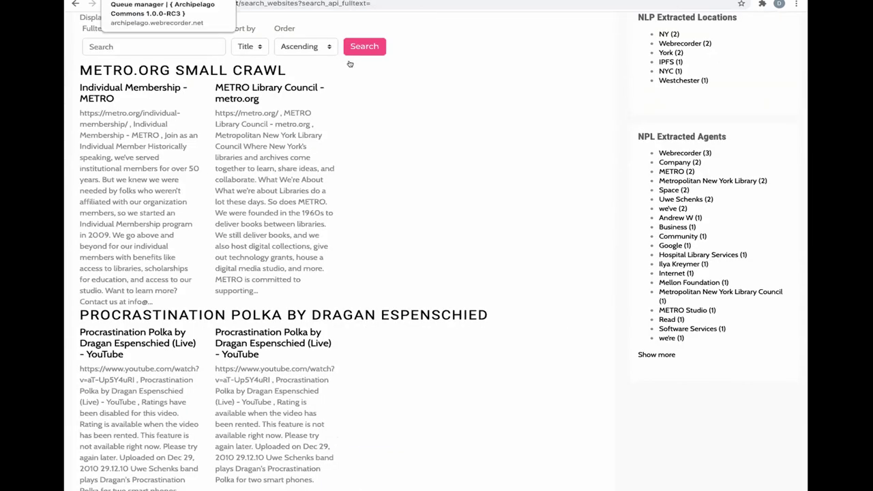
click(218, 2)
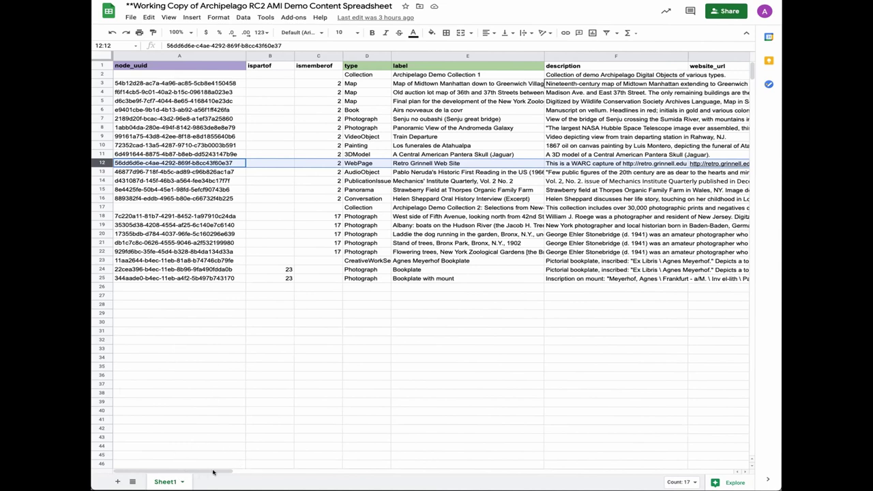
- Select the Retro Grinnell Web Site row in the spreadsheet and scroll across its columns
click(264, 273)
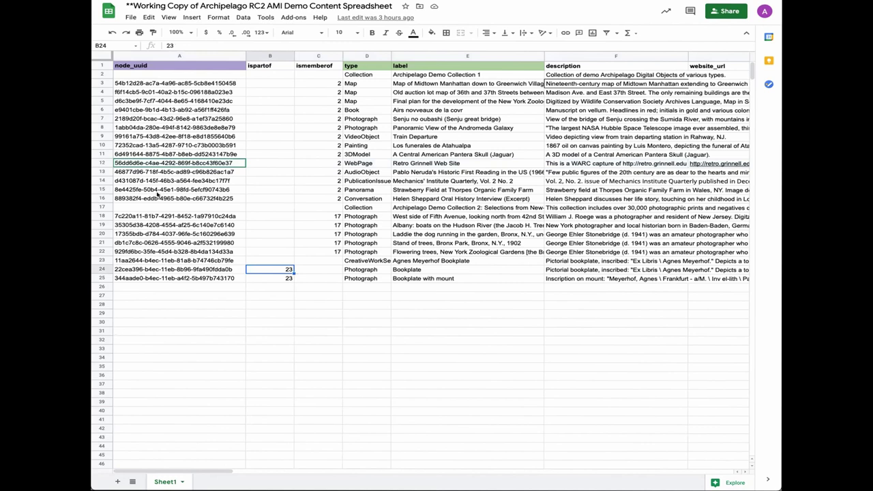
click(100, 163)
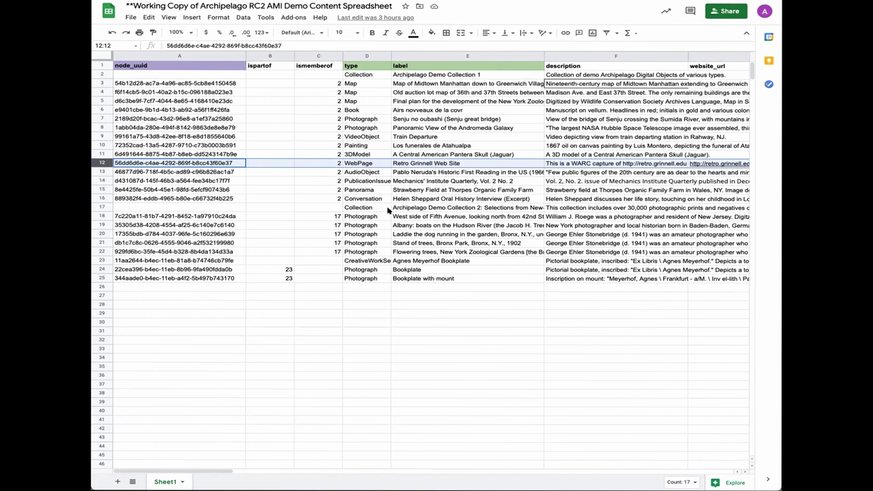
drag(205, 472, 340, 474)
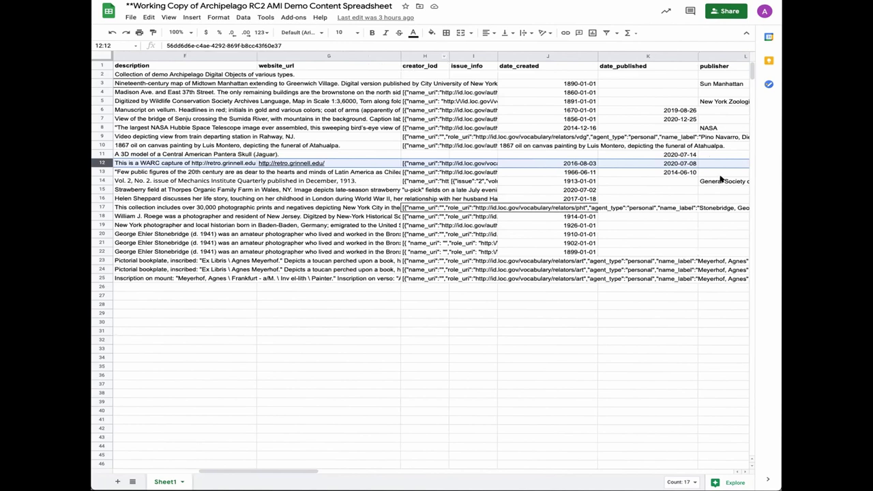
drag(247, 474, 107, 469)
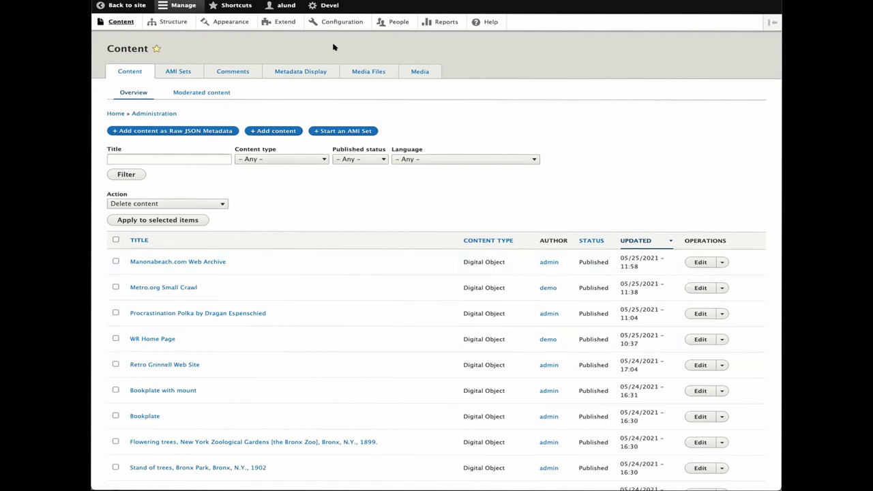
- Open the Default Descriptive Metadata webform's Build page via Shortcuts > Webforms
click(226, 5)
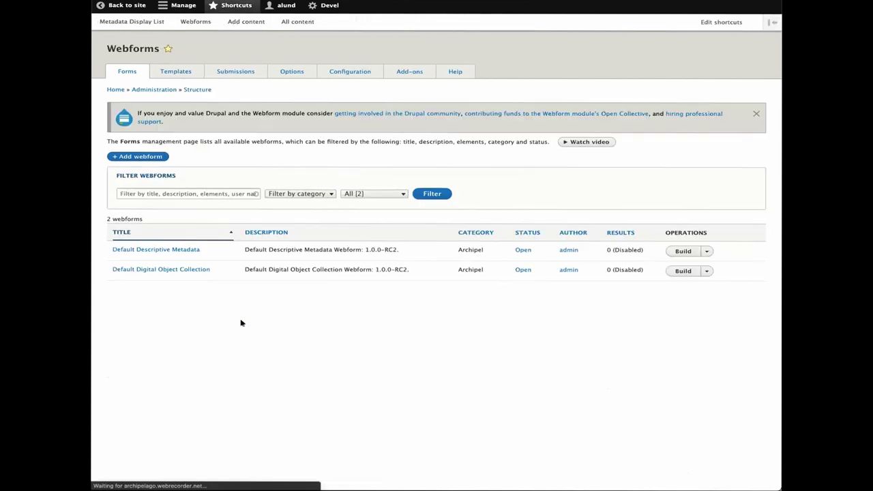
click(175, 251)
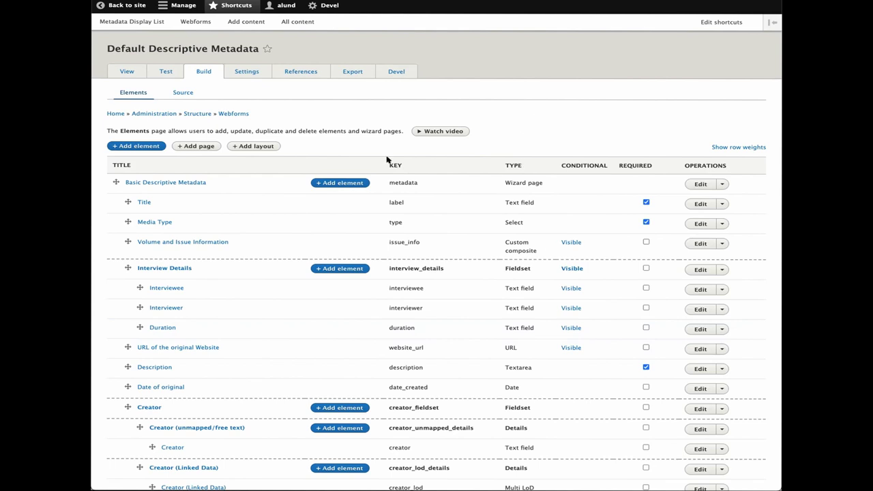
- Add a new Autocomplete element titled Website Type to the webform
click(151, 146)
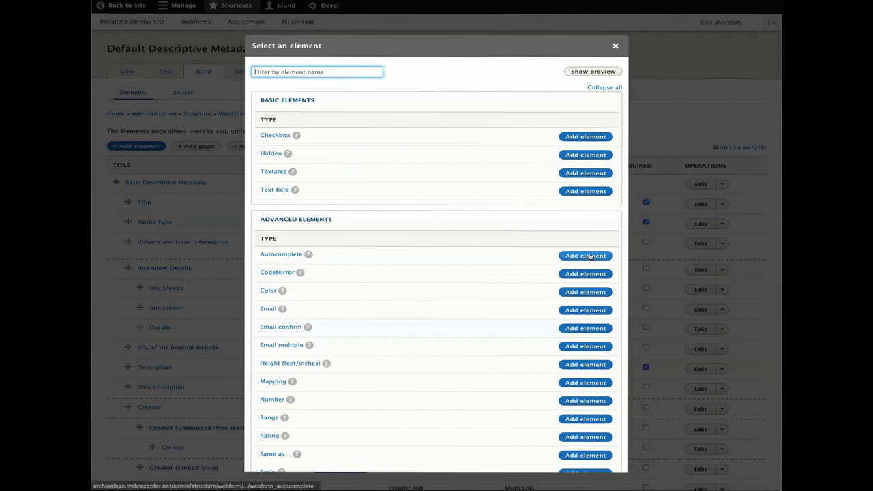
text(Aut)
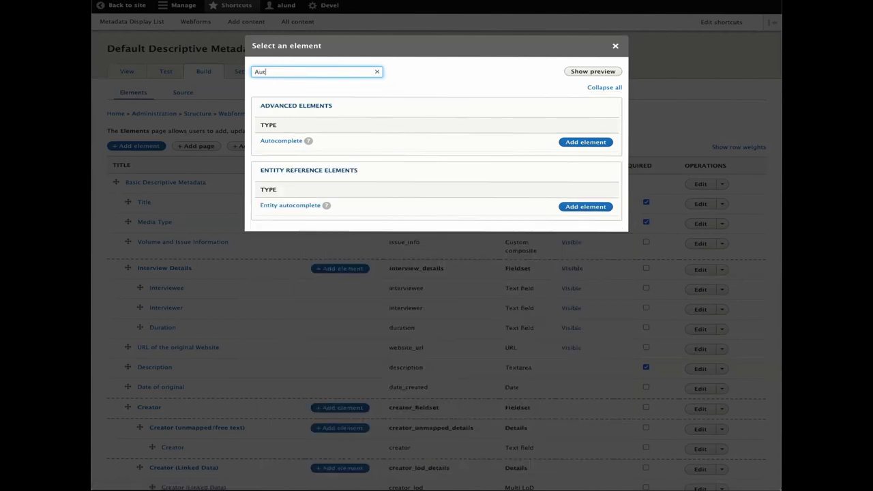
click(376, 71)
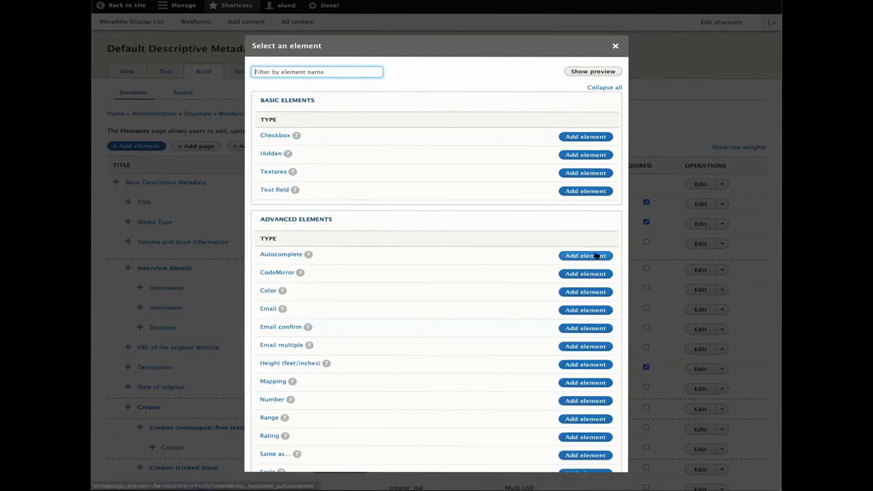
click(573, 256)
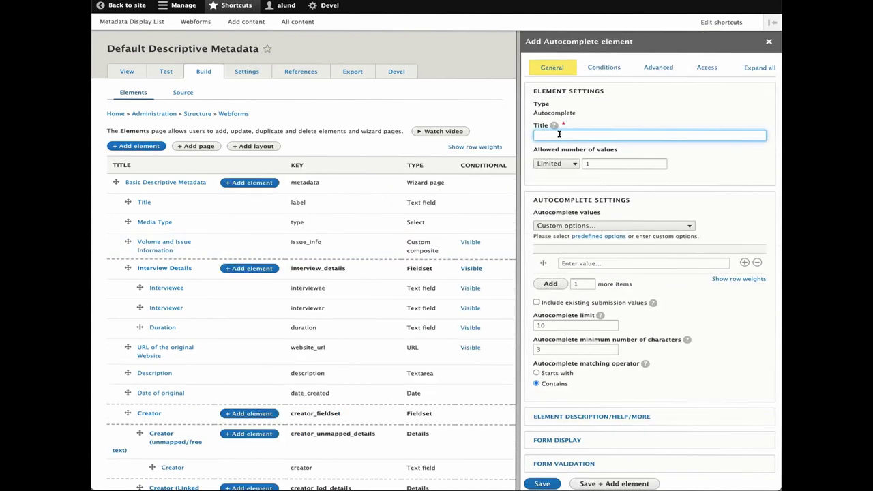
text(Website Type)
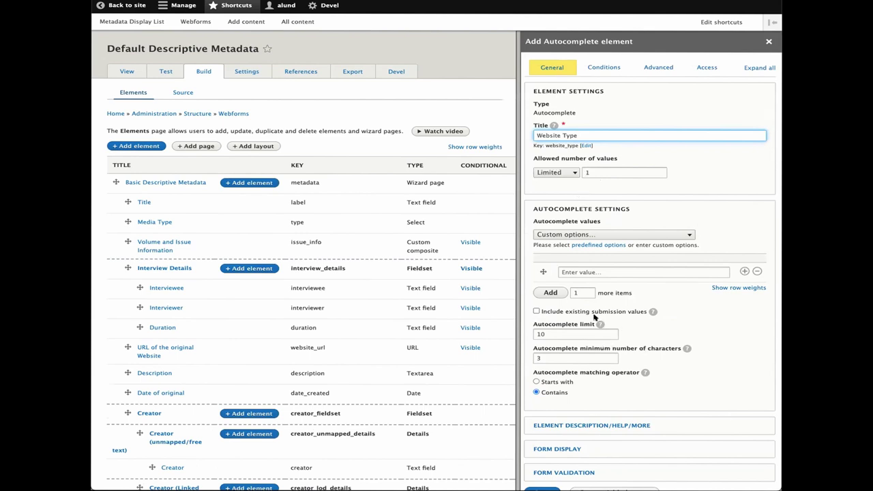
- Give it custom options Blog, Social Media and College/University Website, and save the element
click(556, 234)
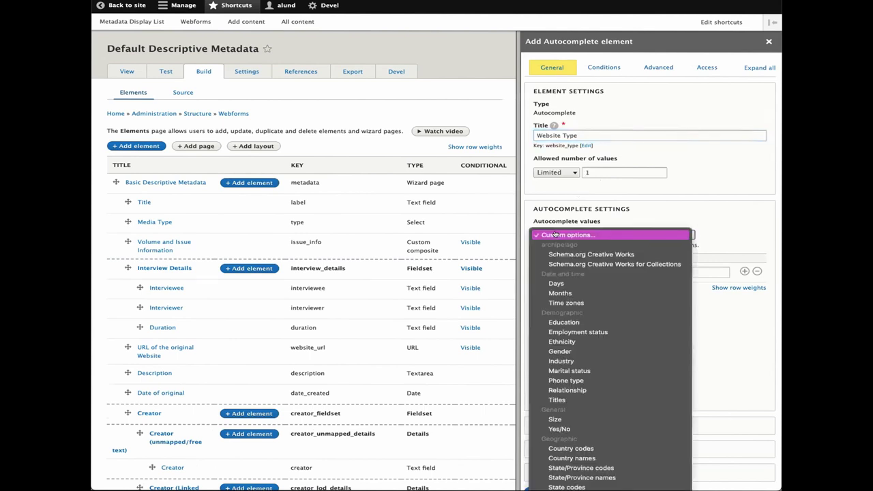
click(558, 236)
click(600, 271)
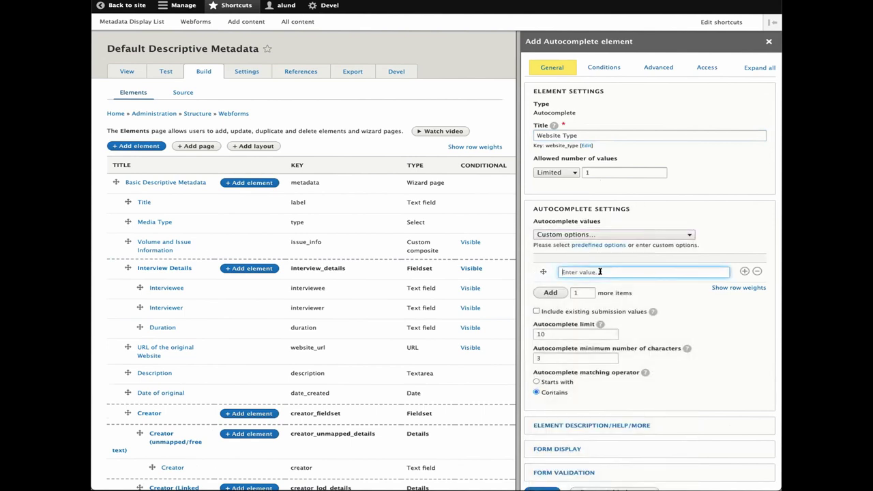
text(Blog)
click(737, 277)
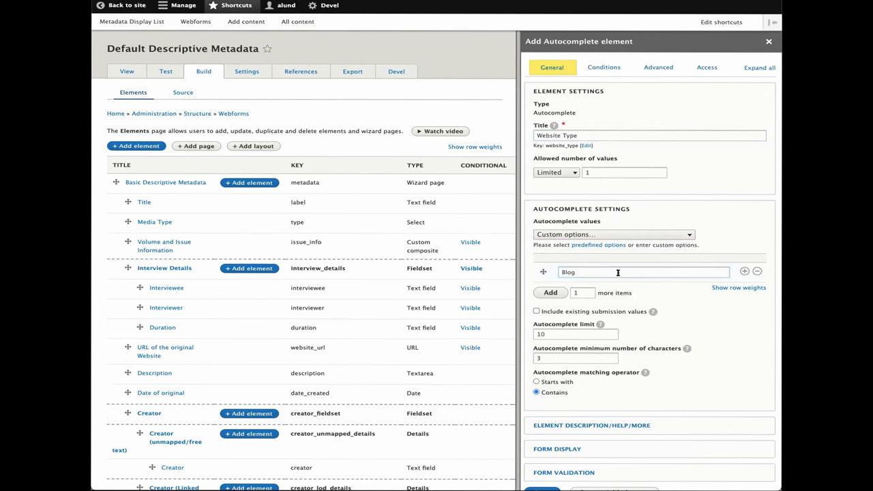
click(744, 271)
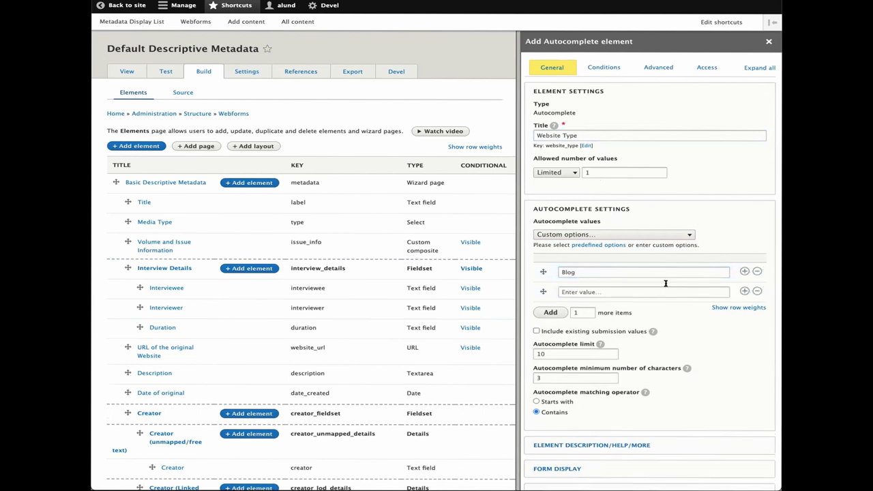
click(627, 292)
text(Social Media)
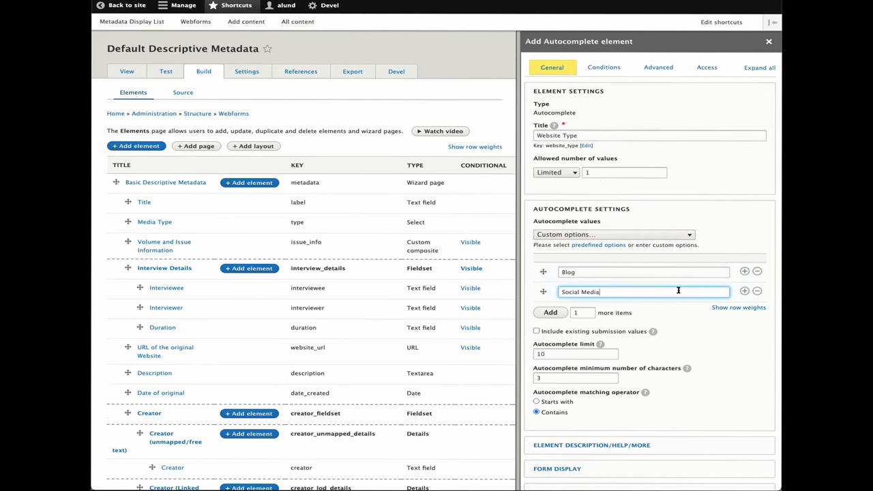
click(551, 315)
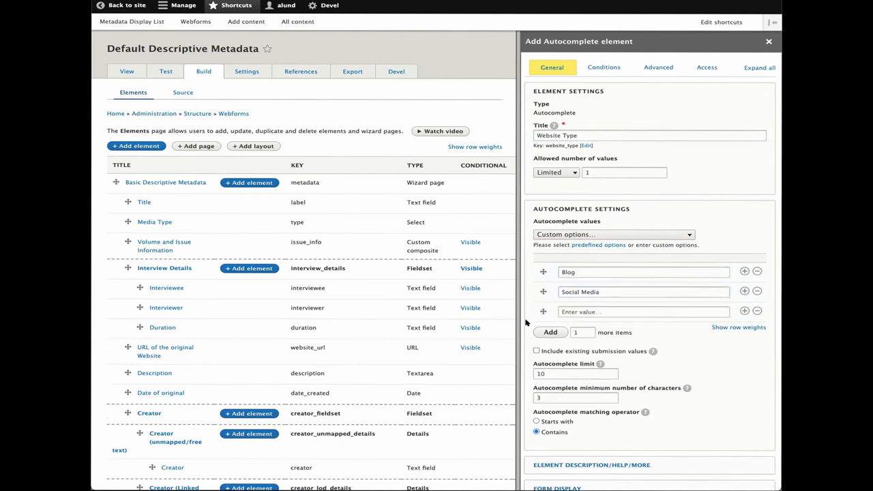
click(590, 312)
text(College/)
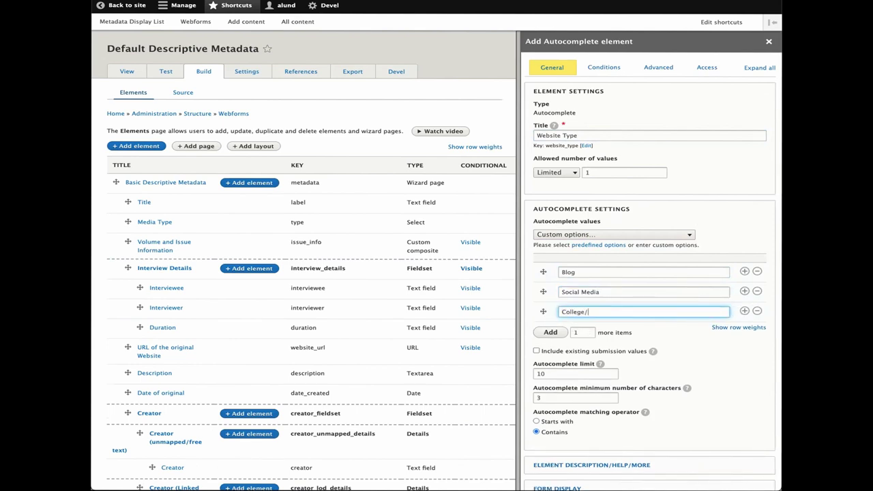
text(University Website)
scroll(584, 313, down, 2)
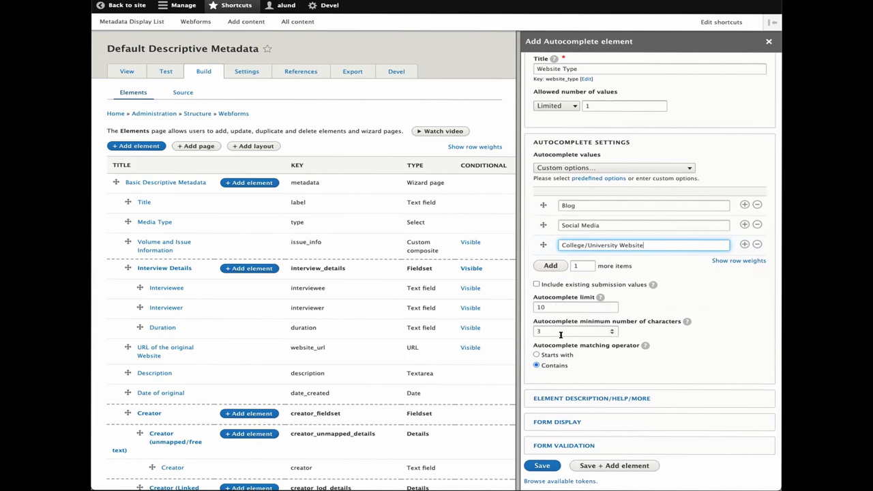
scroll(580, 343, down, 1)
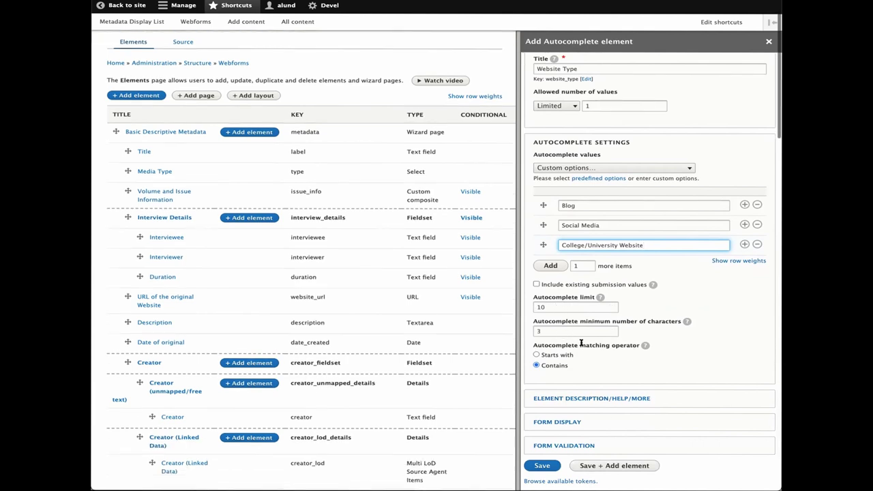
click(550, 469)
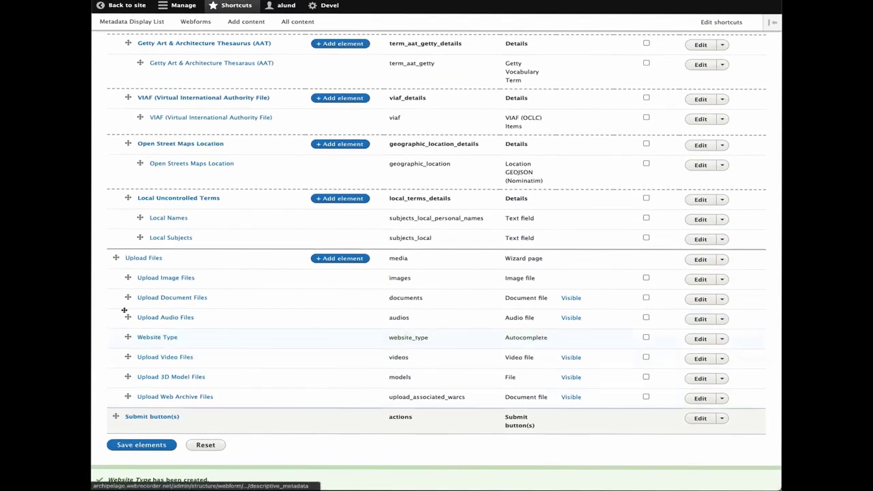
- Drag Website Type up between Media Type and Volume and Issue Information
drag(128, 337, 137, 89)
scroll(137, 89, up, 3)
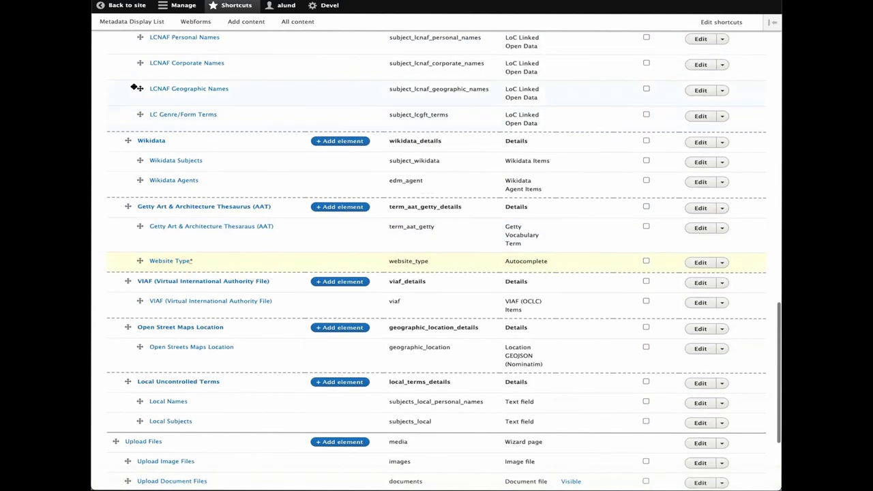
scroll(136, 89, up, 2)
scroll(135, 89, up, 2)
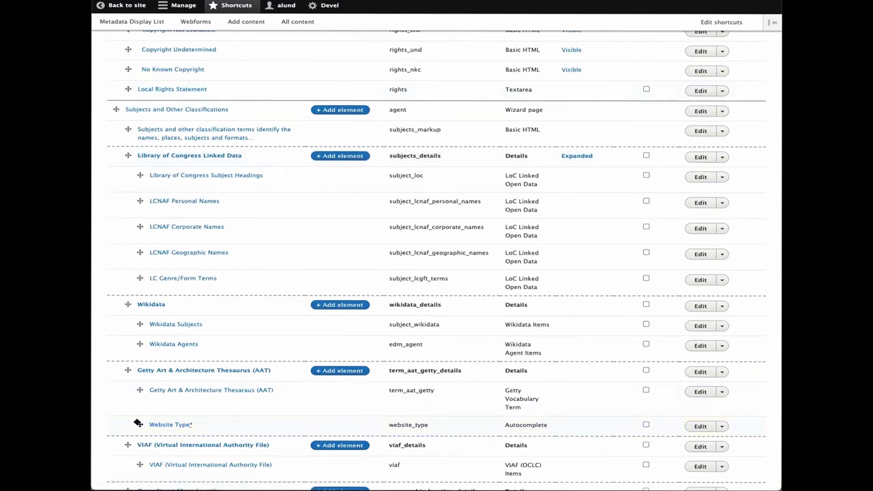
drag(137, 423, 126, 34)
scroll(125, 152, up, 5)
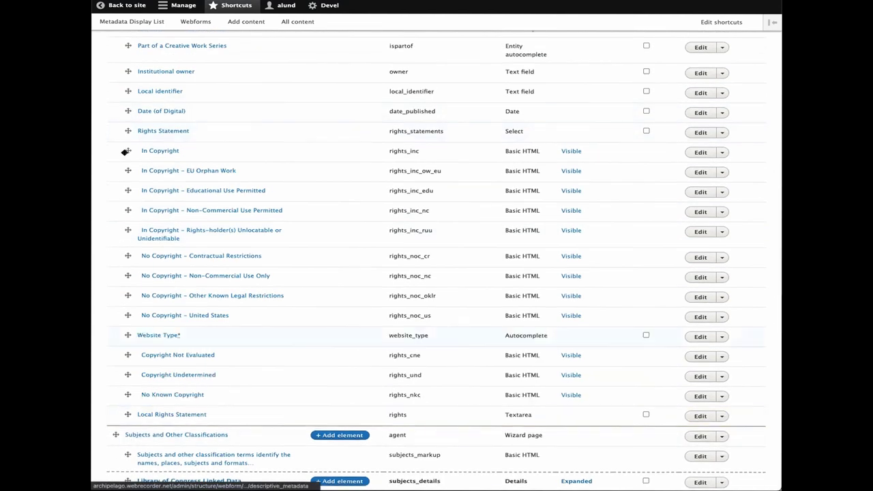
drag(125, 152, 123, 106)
scroll(130, 103, up, 3)
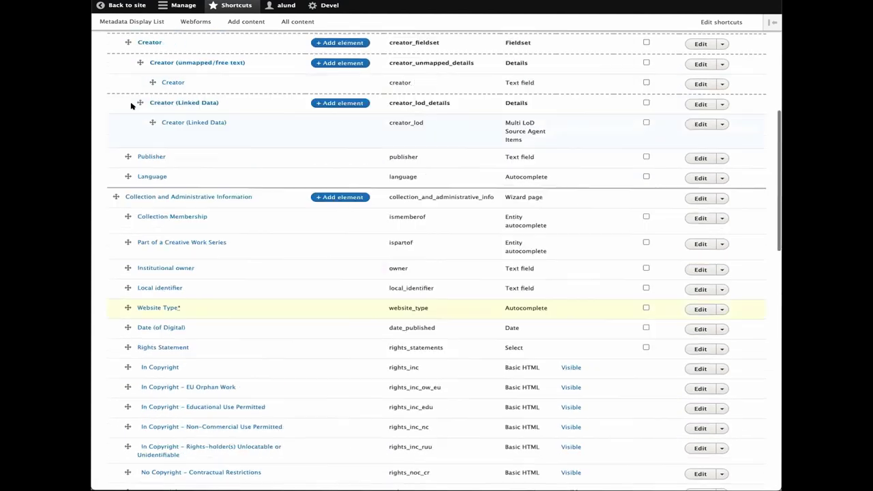
drag(124, 325, 139, 165)
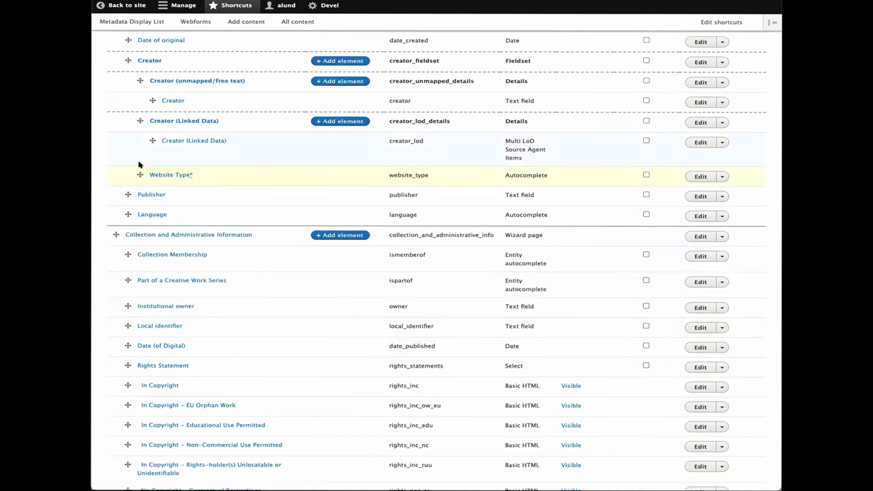
scroll(140, 132, up, 4)
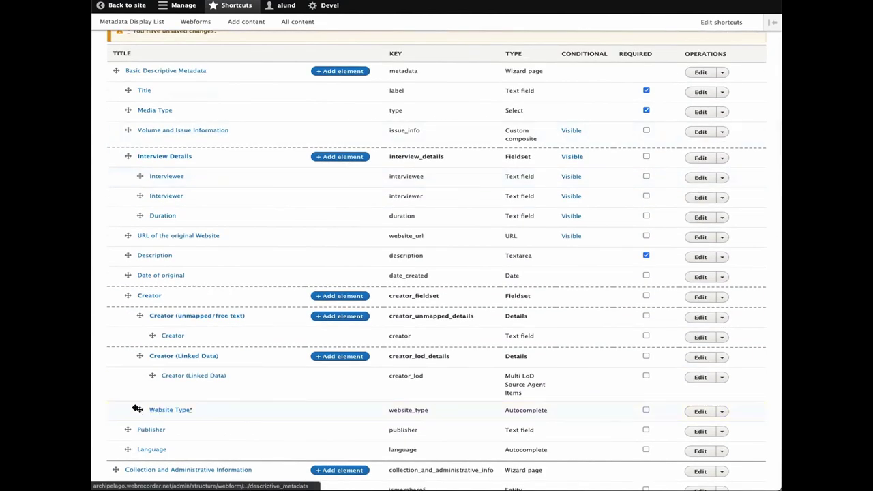
drag(137, 409, 129, 125)
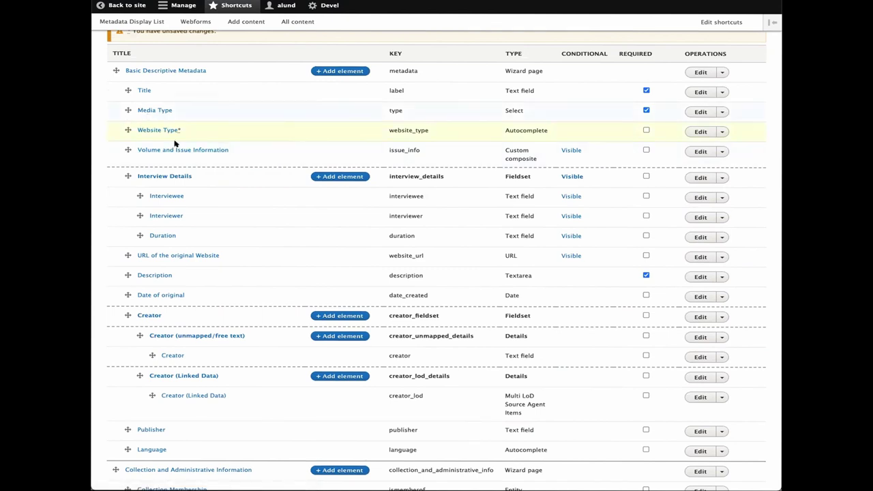
- Save the reordered webform elements and return to the content list
scroll(496, 322, down, 2)
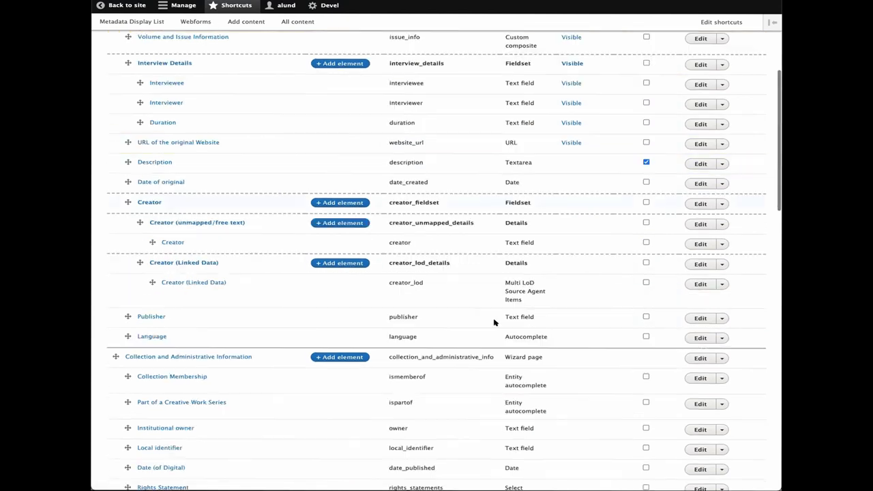
scroll(495, 321, down, 17)
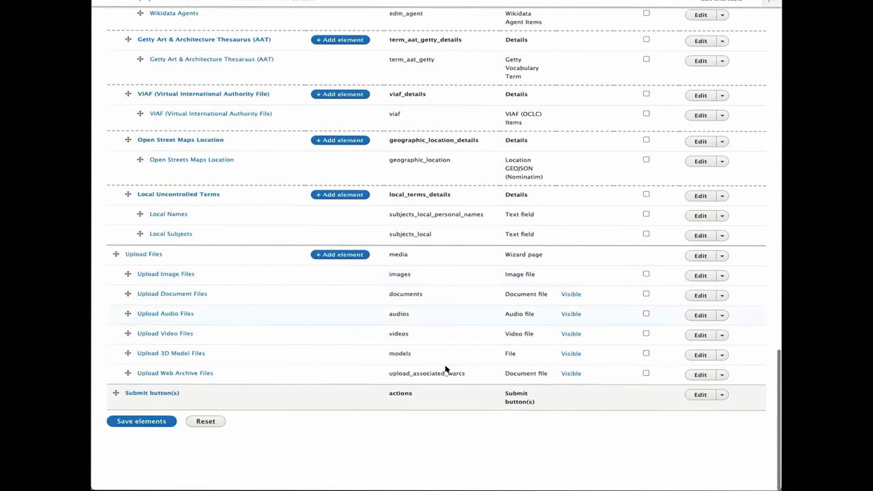
click(136, 421)
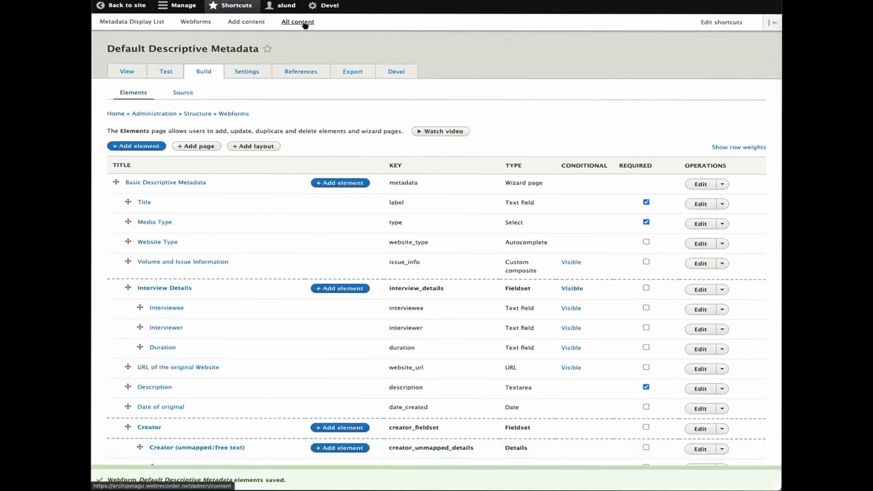
click(303, 23)
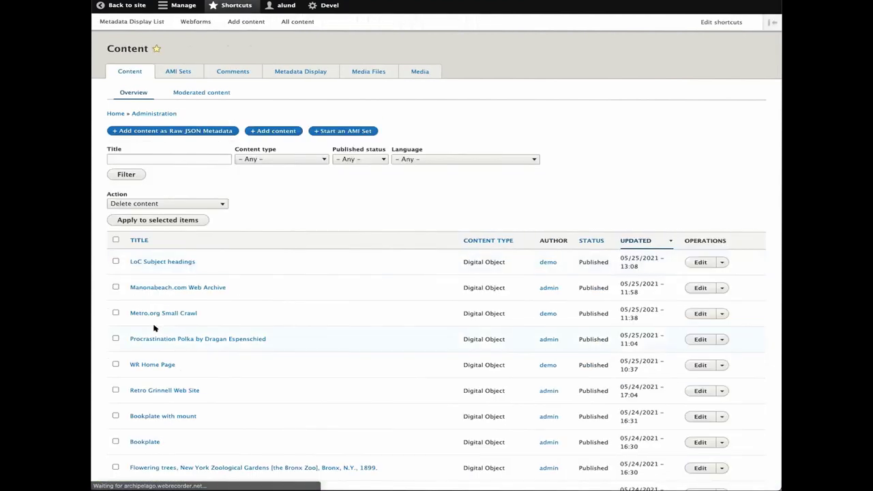
- Edit Retro Grinnell Web Site's descriptive metadata, setting Website Type to College/University Website
scroll(156, 327, down, 1)
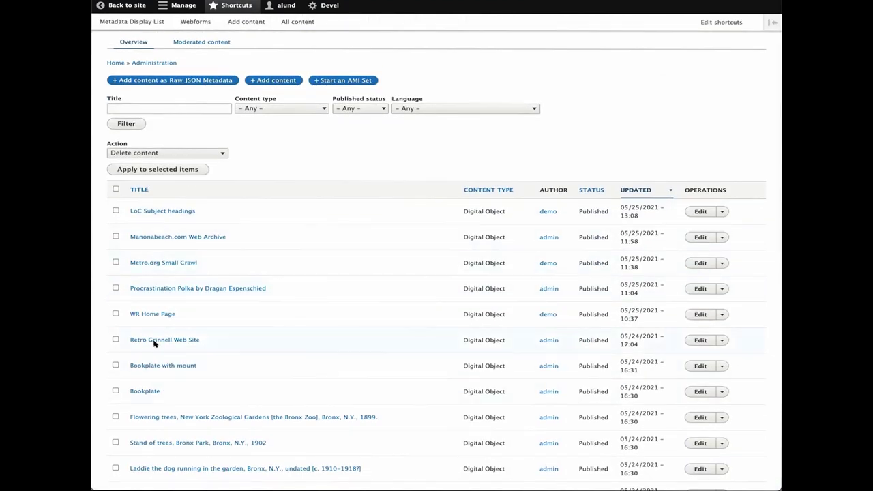
click(182, 341)
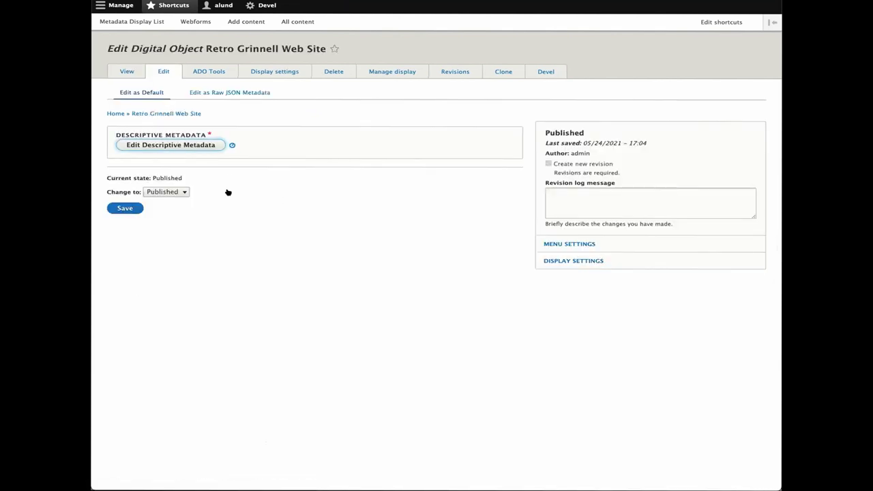
click(319, 276)
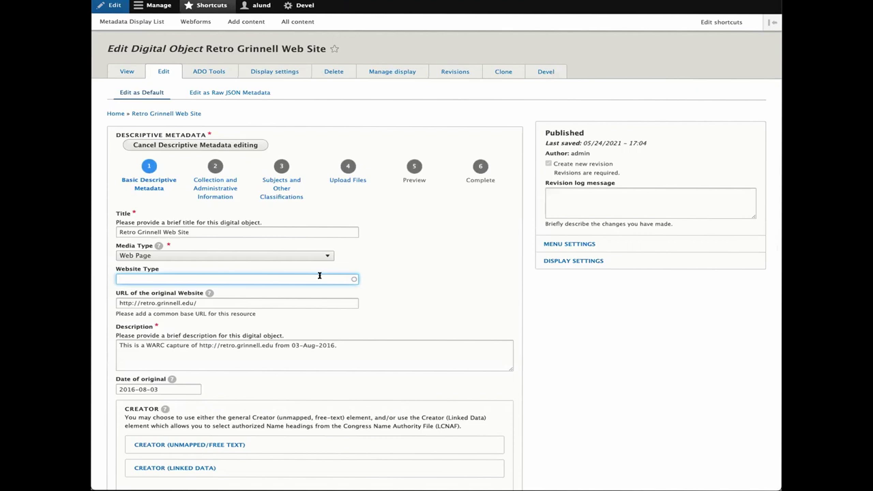
text(Coll)
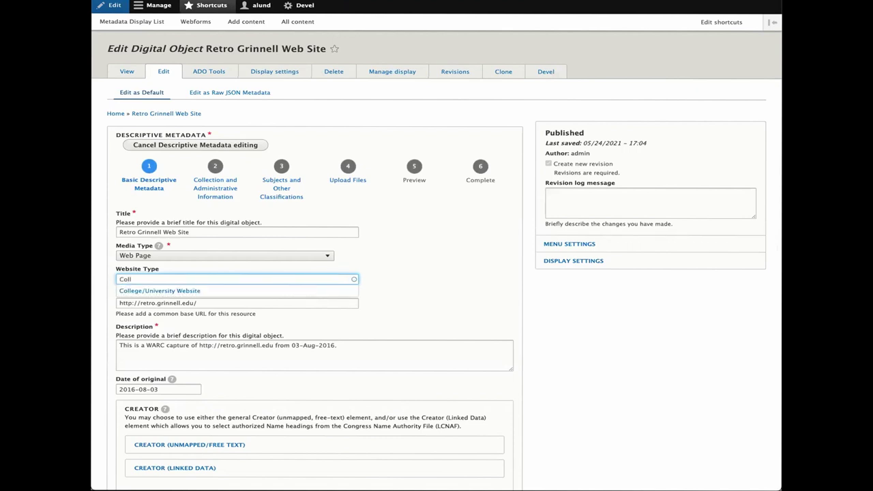
click(179, 294)
- Step through the remaining metadata pages, save the object, and return to the content list
scroll(367, 301, down, 1)
scroll(367, 300, down, 2)
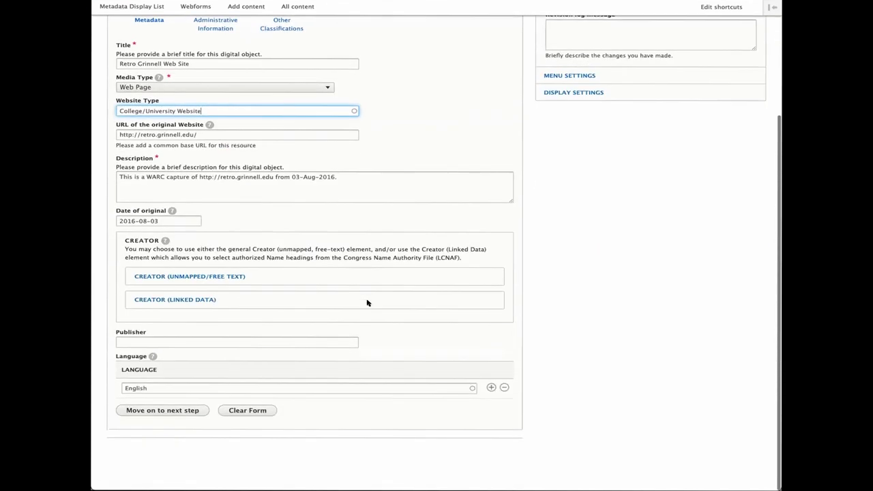
click(191, 423)
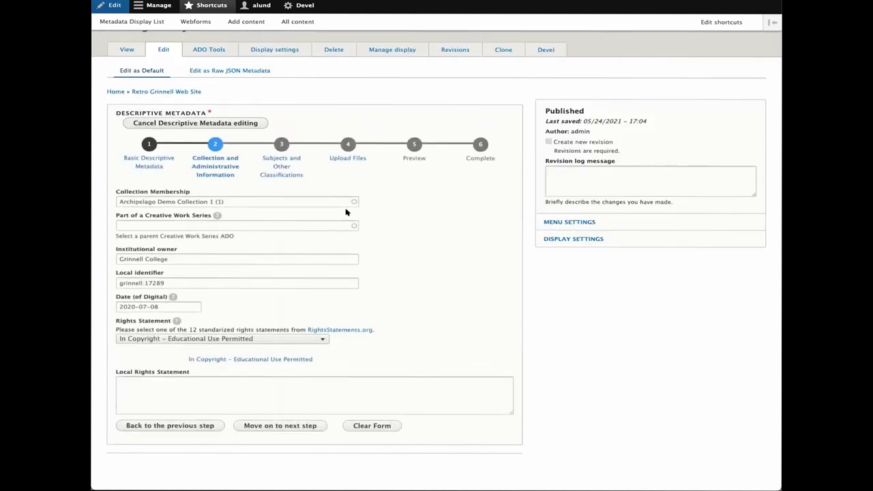
click(278, 425)
click(279, 387)
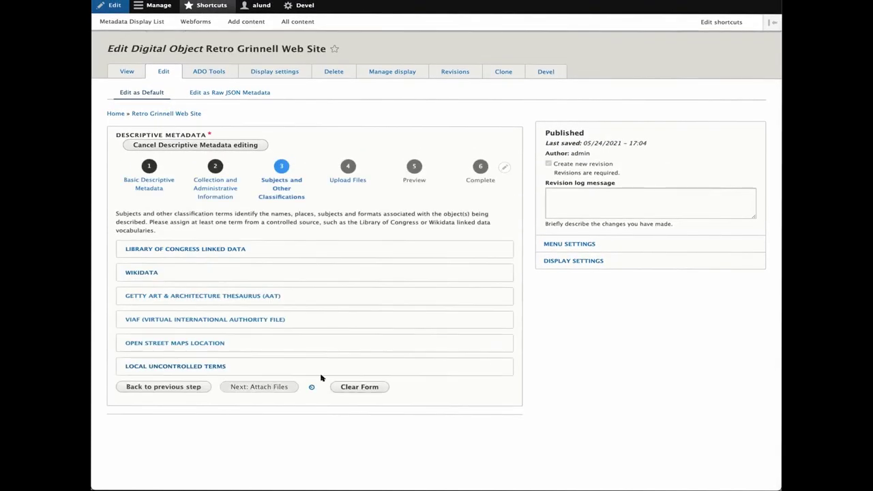
click(319, 465)
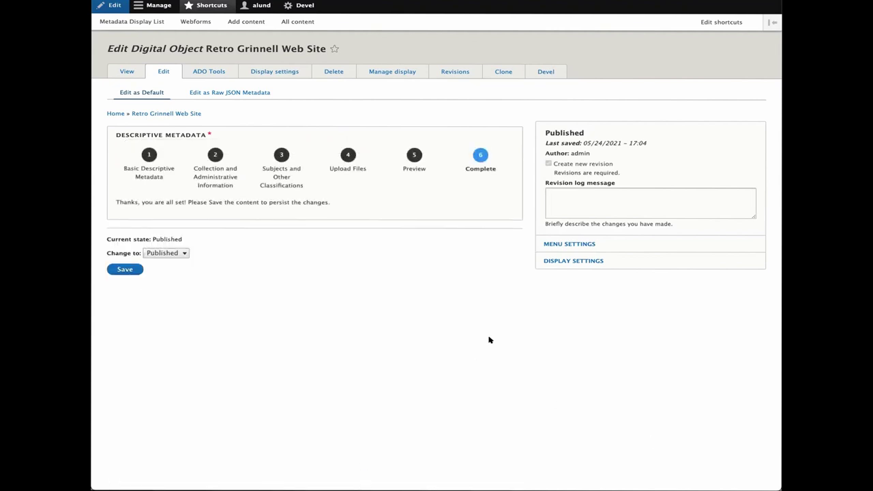
click(125, 270)
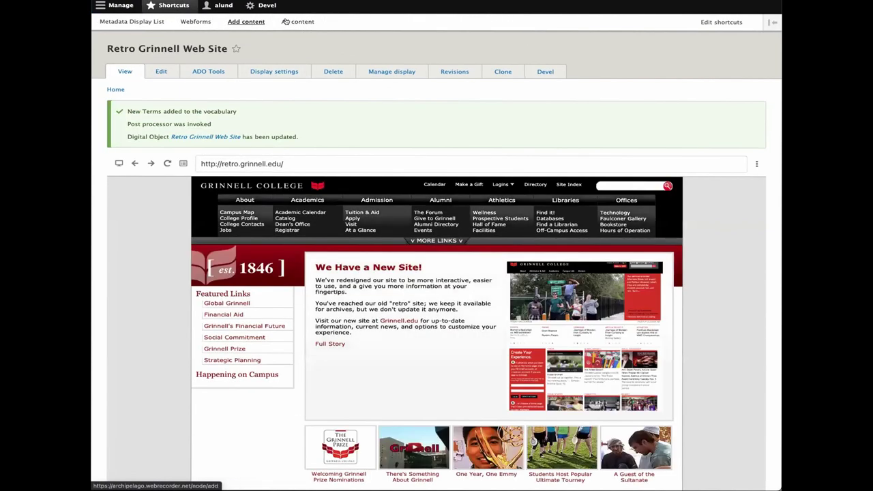
click(297, 21)
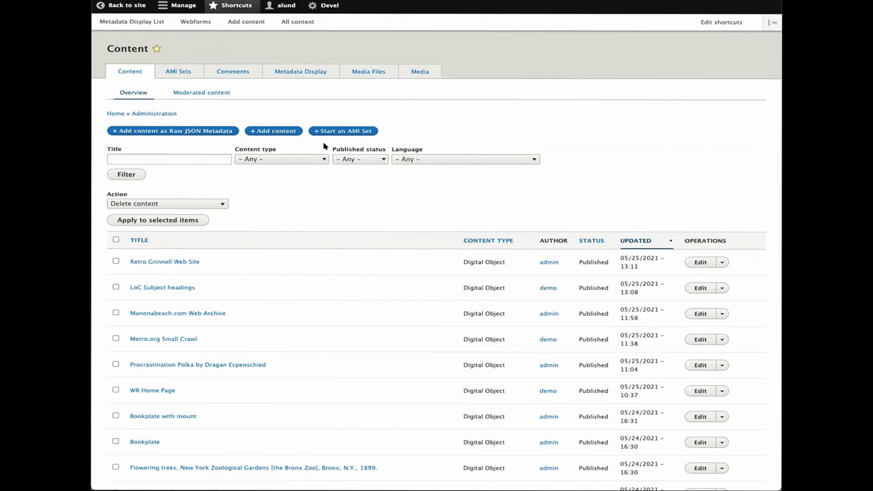
- View the Manonabeach.com Web Archive's MODS 3.7 XML zoomed in, then return to the display list
click(291, 73)
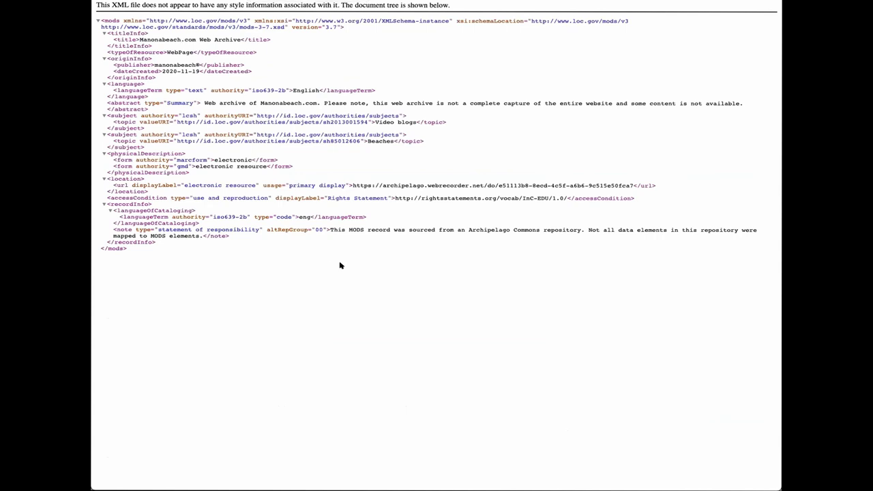
key(ctrl+plus)
key(ctrl+plus)
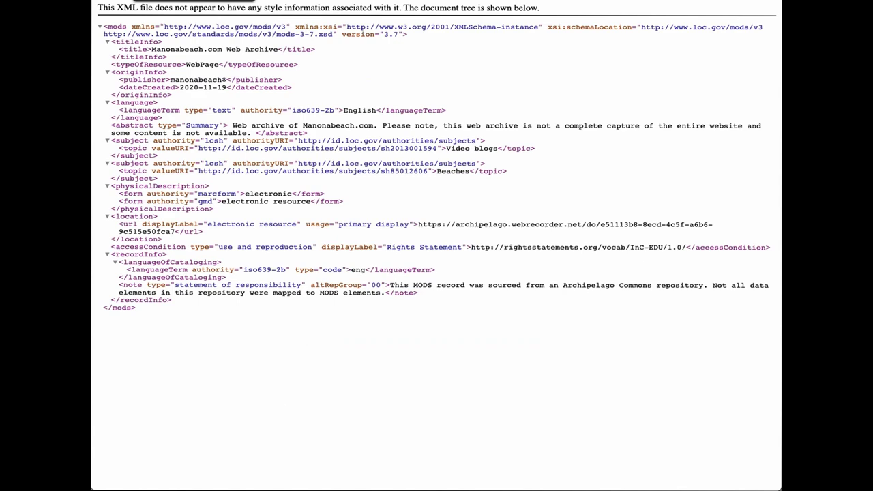
key(alt+Left)
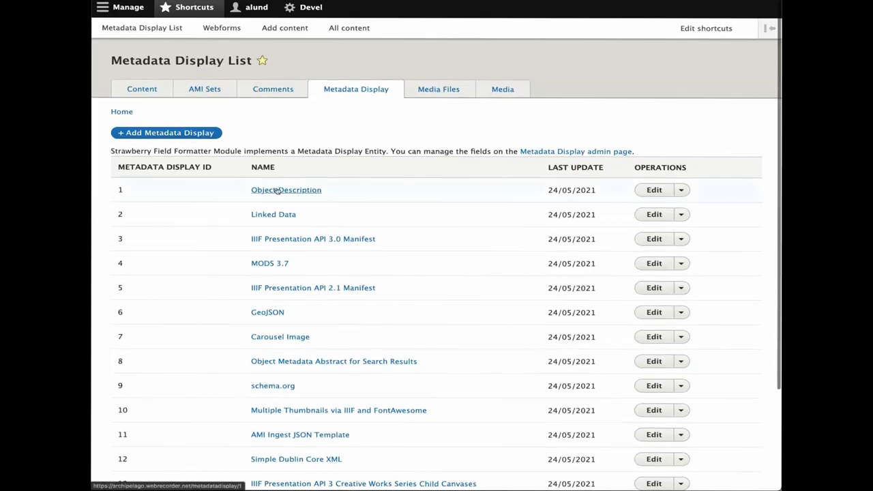
- Open the Object Description metadata display for editing and review its Twig template
click(277, 191)
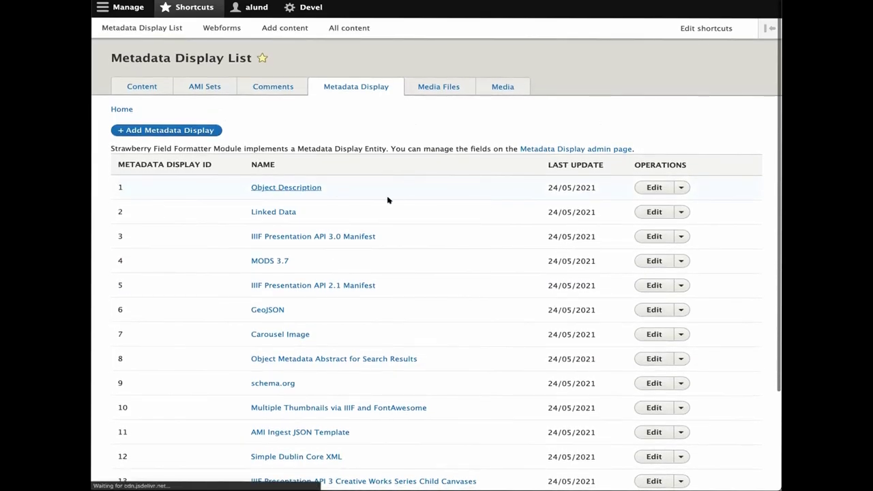
scroll(298, 319, down, 2)
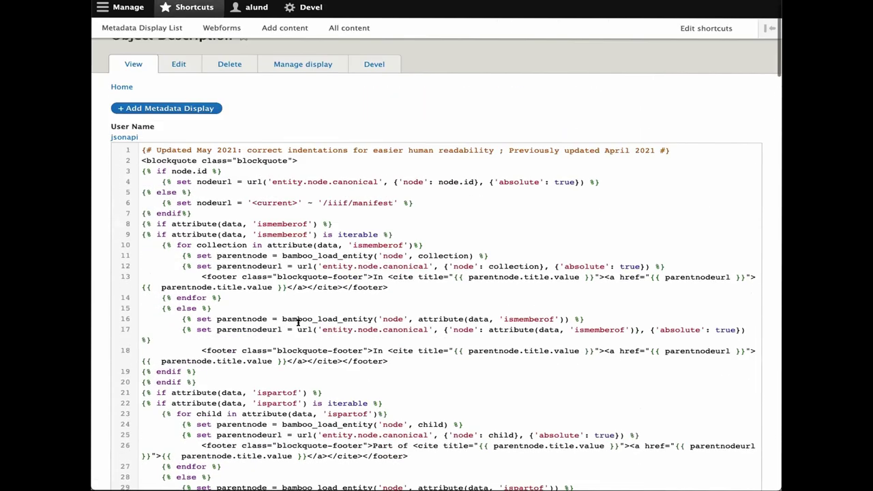
click(175, 65)
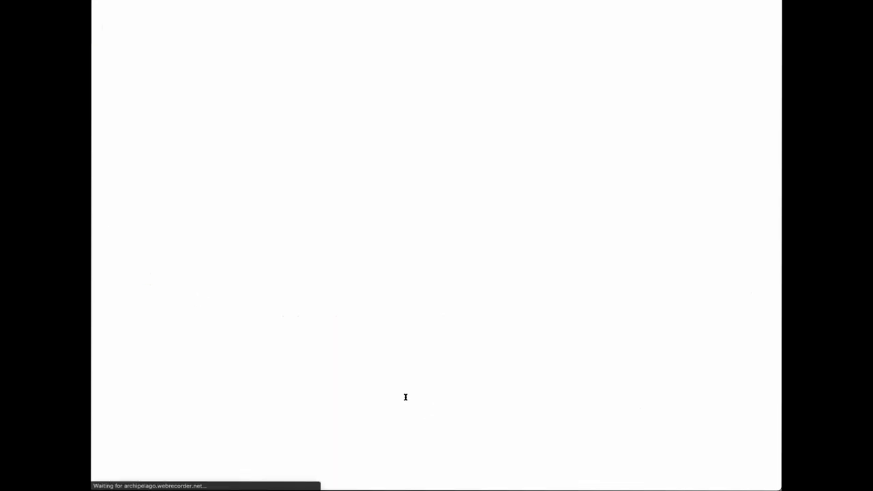
scroll(285, 391, down, 10)
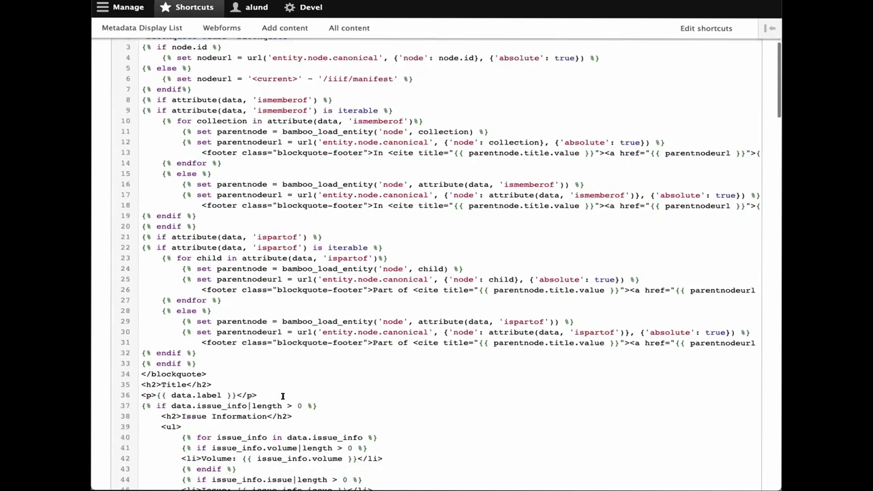
scroll(281, 406, down, 7)
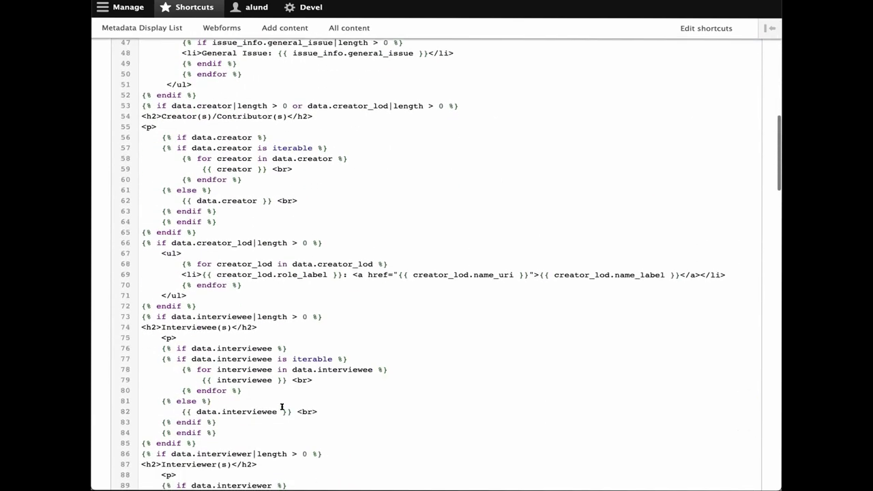
scroll(275, 430, up, 2)
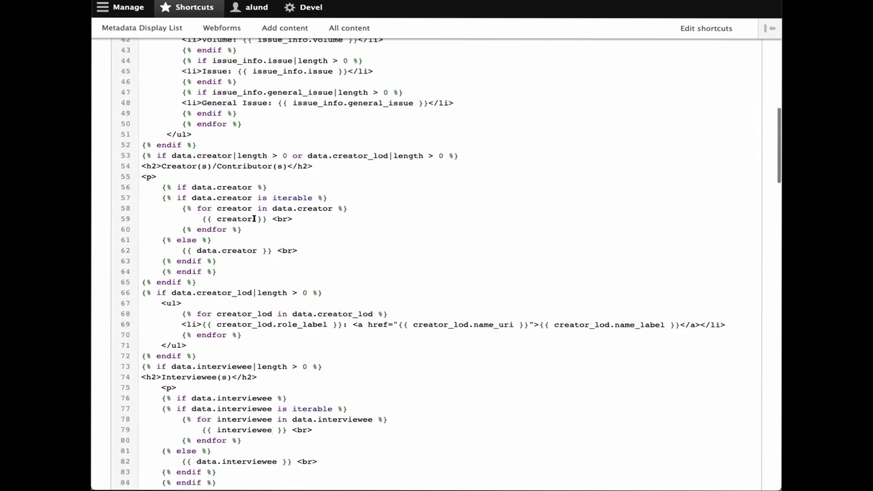
scroll(289, 302, up, 6)
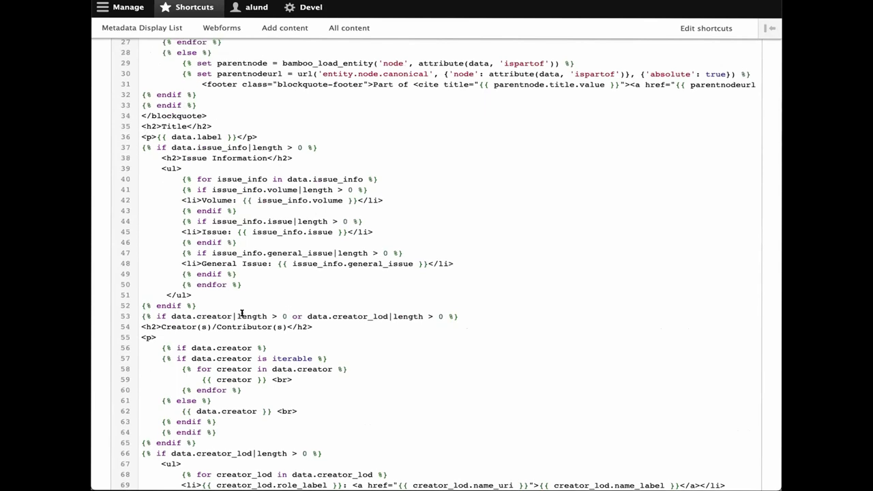
scroll(241, 313, down, 1)
- Insert two blank lines after line 52 of the template and zoom the page out
click(471, 295)
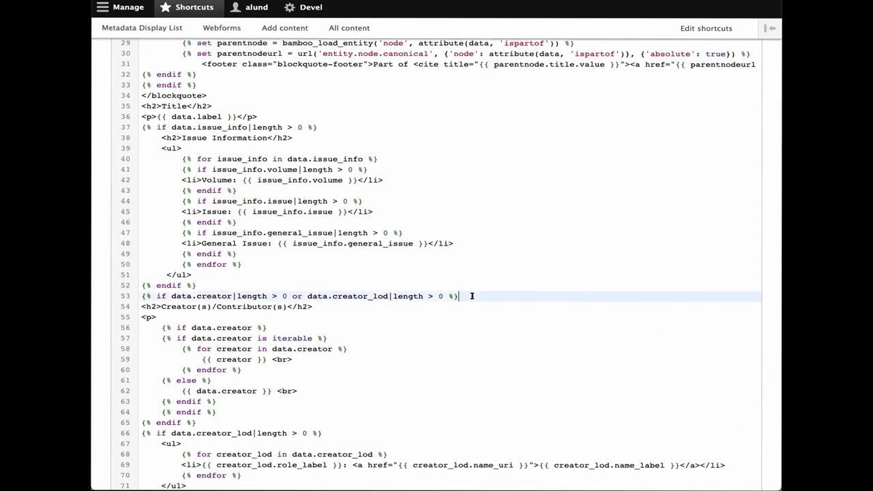
click(204, 284)
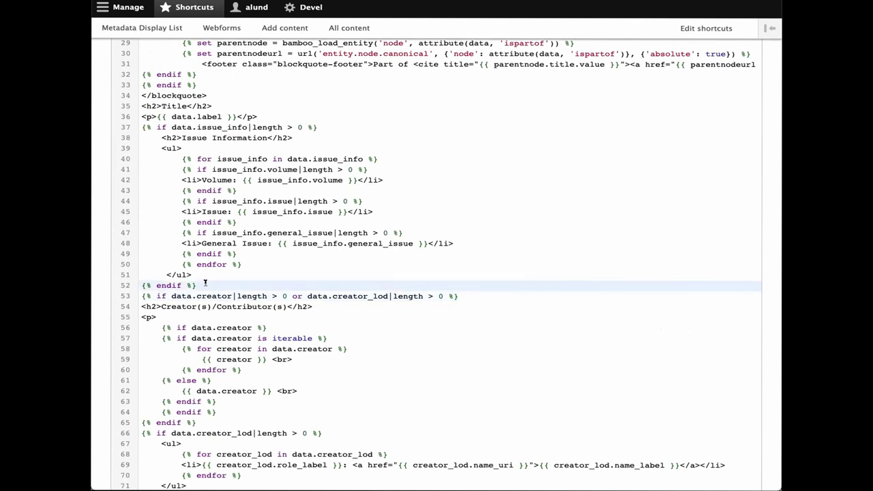
key(Return)
key(Return)
scroll(437, 272, up, 10)
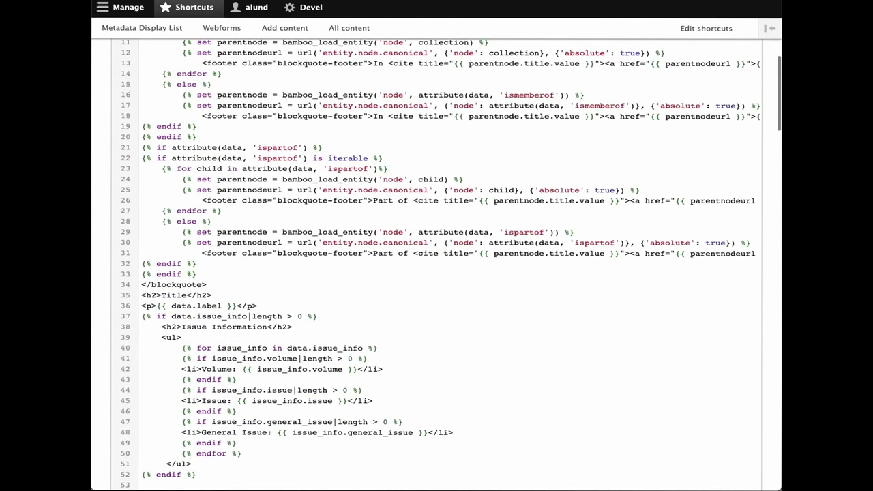
scroll(205, 282, up, 2)
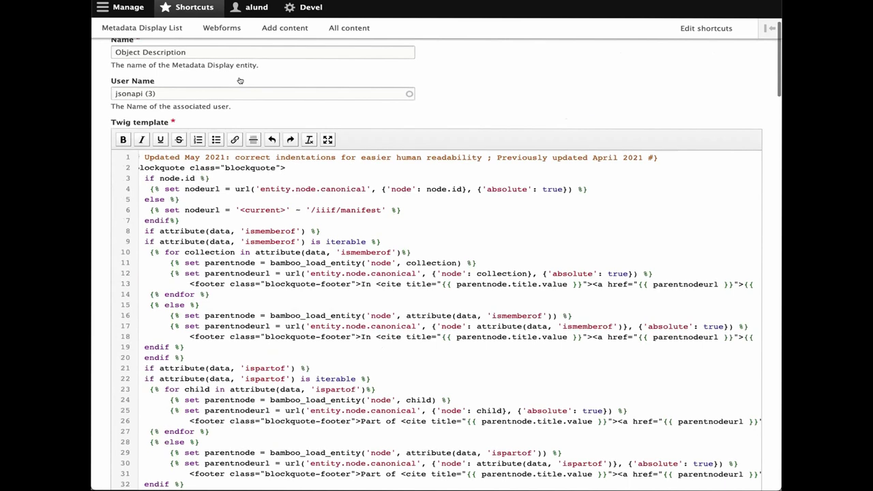
scroll(234, 81, up, 2)
key(ctrl+minus)
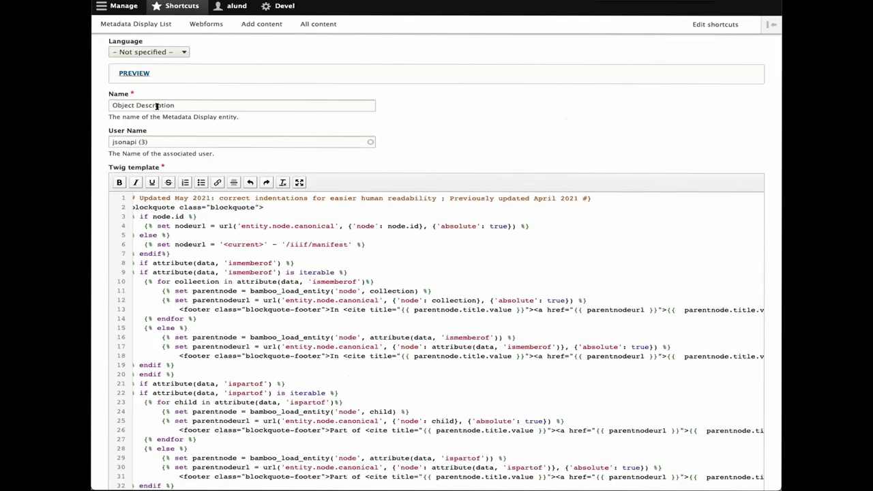
- Preview the template for Retro Grinnell Web Site (13) using the native HTML output format
click(151, 72)
click(149, 102)
text(Retr)
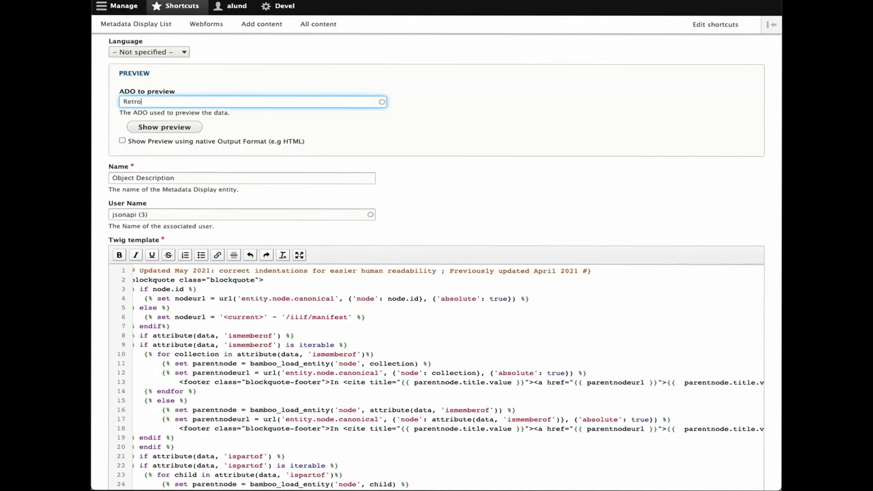
text(o)
key(Down)
key(Return)
key(Tab)
key(Return)
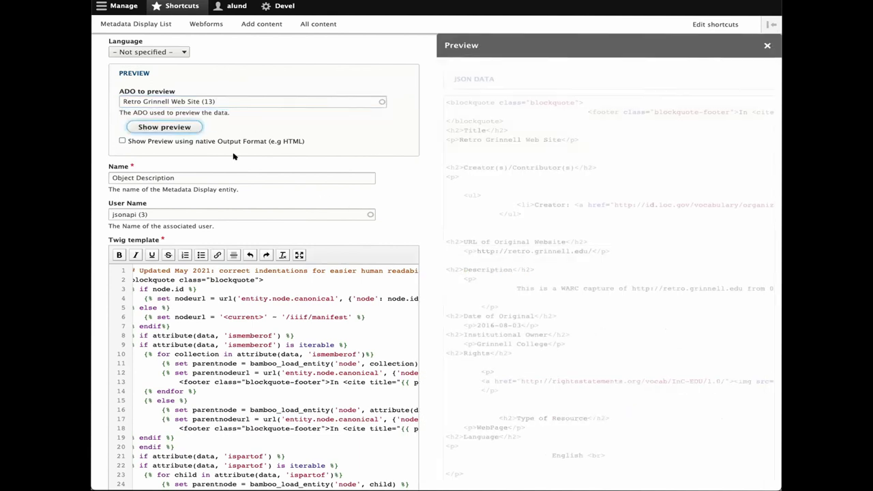
click(122, 141)
click(166, 128)
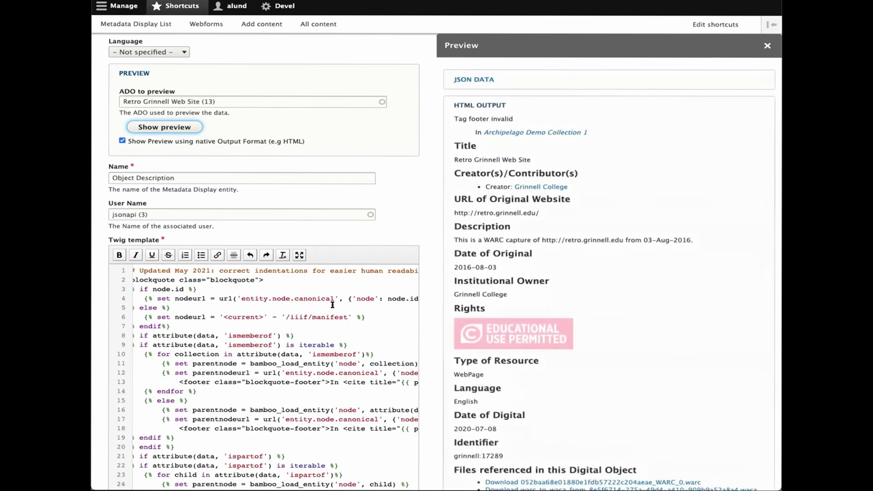
scroll(332, 305, down, 10)
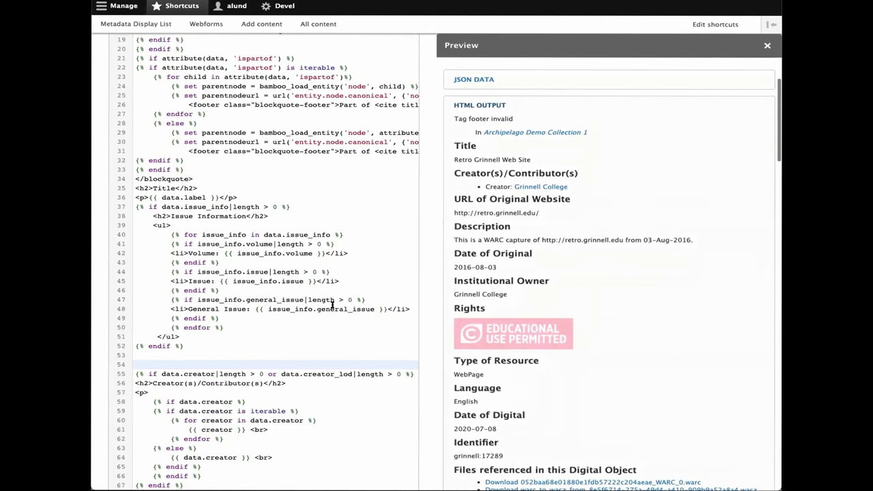
scroll(333, 305, down, 2)
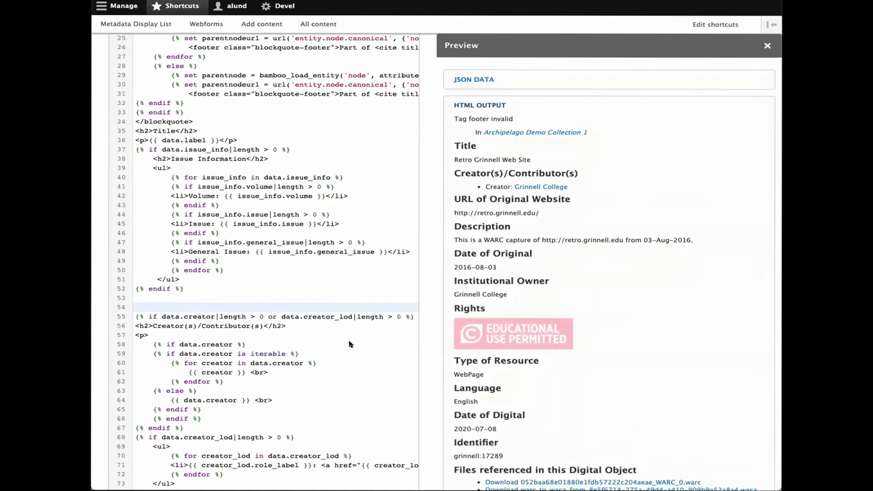
- Paste the Website Type Twig block at line 53 and remove the leftover blank lines
click(135, 297)
text(<h2>Website Type</h2>     {% if data.website_type %}      {% if data.website_type is iterable %}      {% for website_type in data.website_type %}        {{ website_type }} <br>      {% endfor %}      {% else %}      {{ data.website_type }} <br>      {% endif %}    {% endif %})
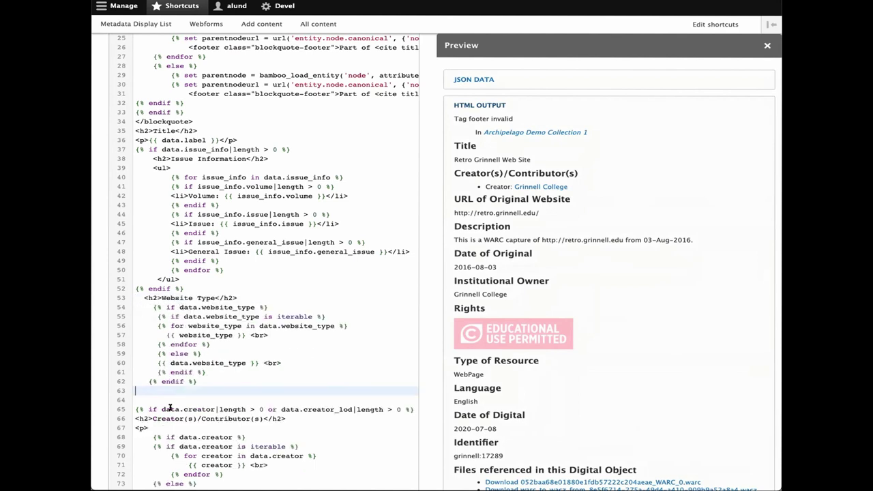
key(BackSpace)
click(143, 392)
key(BackSpace)
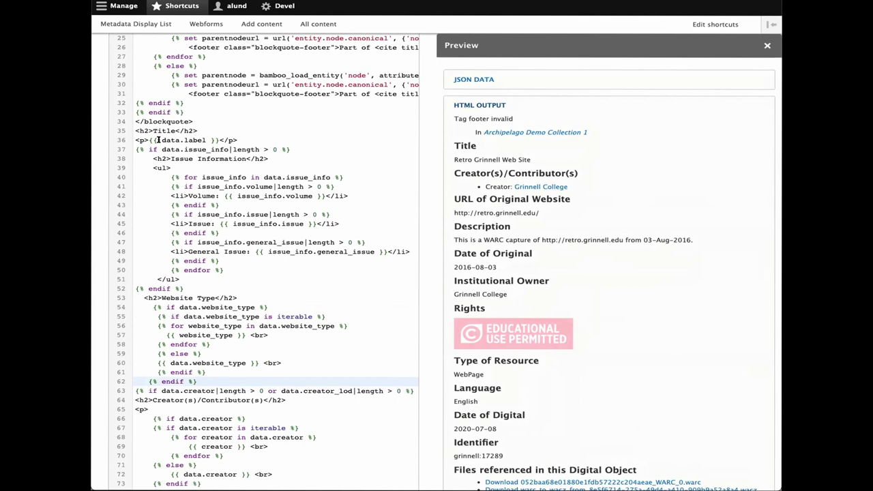
- Refresh the preview to confirm the Website Type section renders
drag(150, 140, 206, 140)
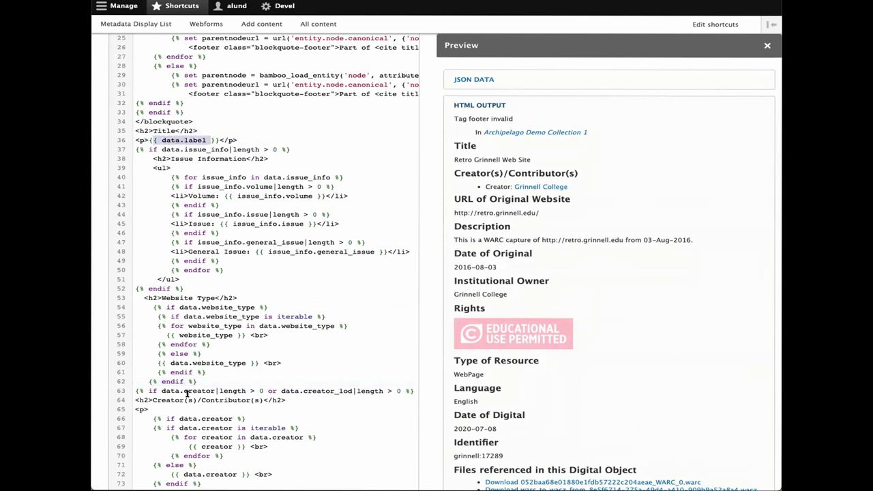
scroll(189, 184, up, 10)
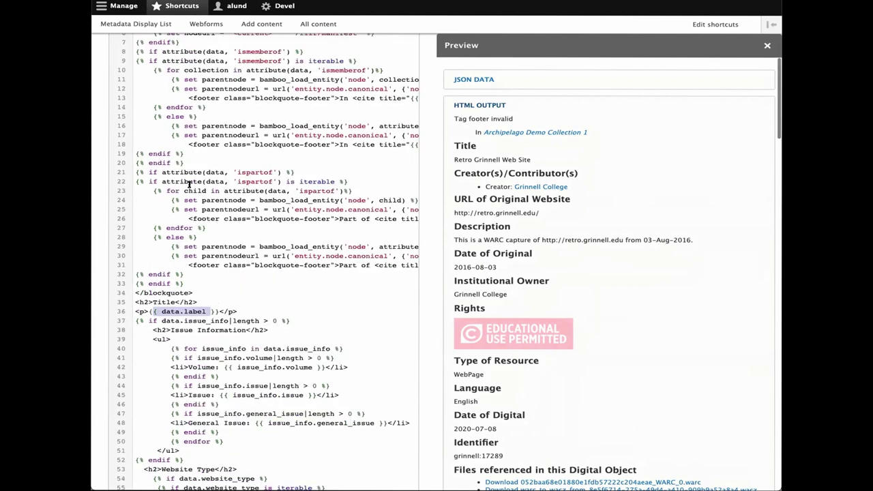
click(149, 93)
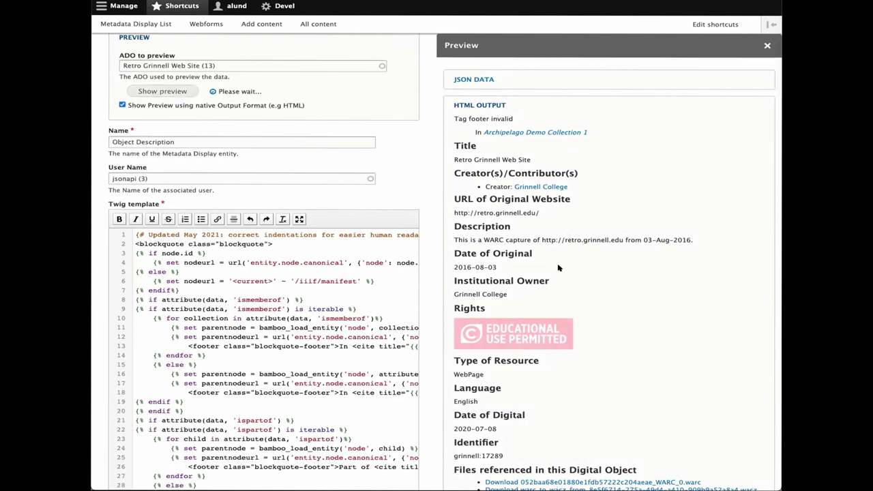
scroll(510, 259, down, 1)
scroll(510, 259, down, 2)
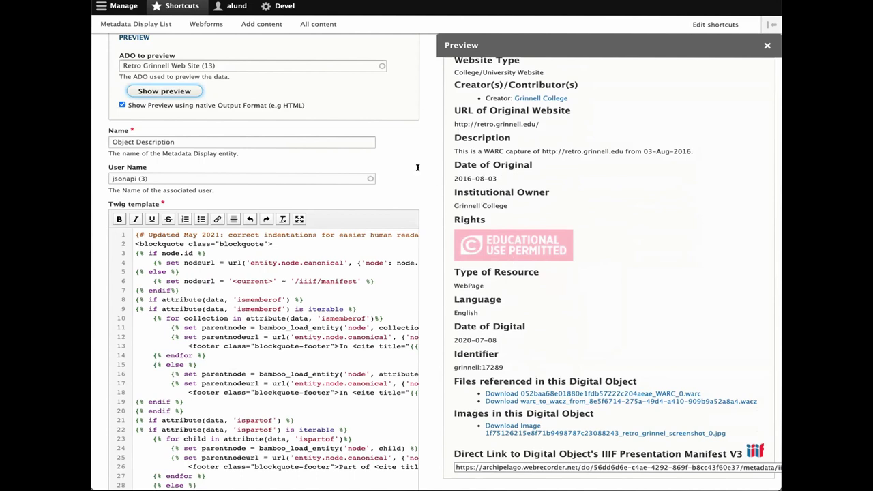
- Close the preview panel and save the Object Description metadata display
click(768, 45)
scroll(245, 402, down, 10)
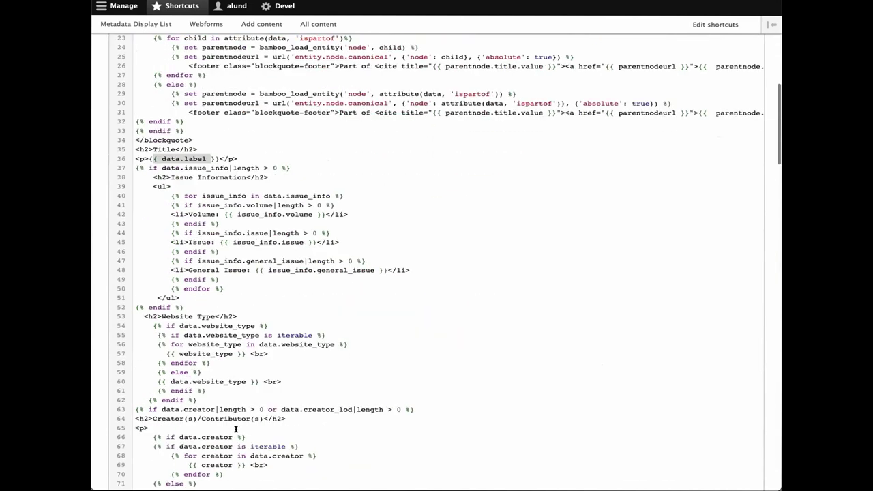
scroll(236, 430, down, 8)
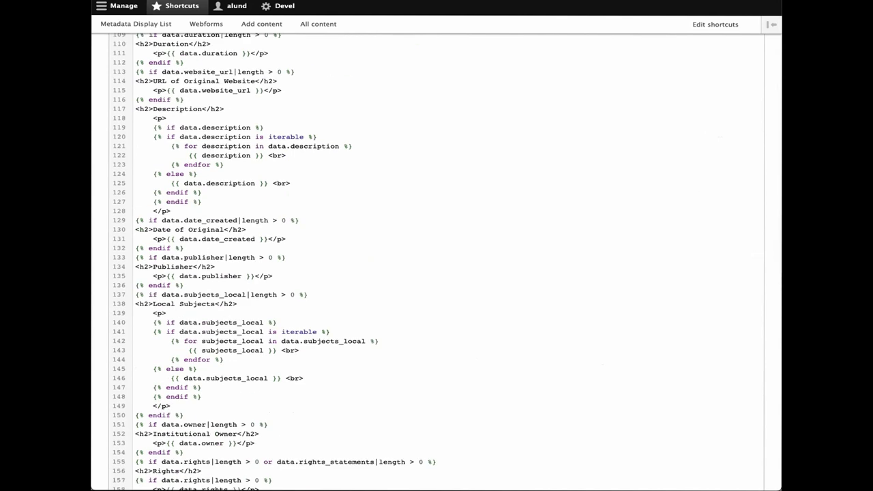
scroll(764, 254, down, 15)
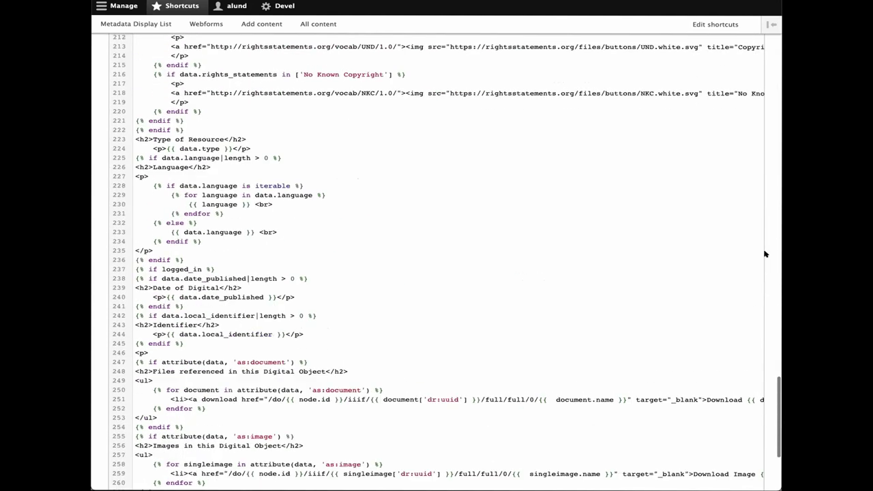
scroll(764, 254, down, 1)
click(127, 440)
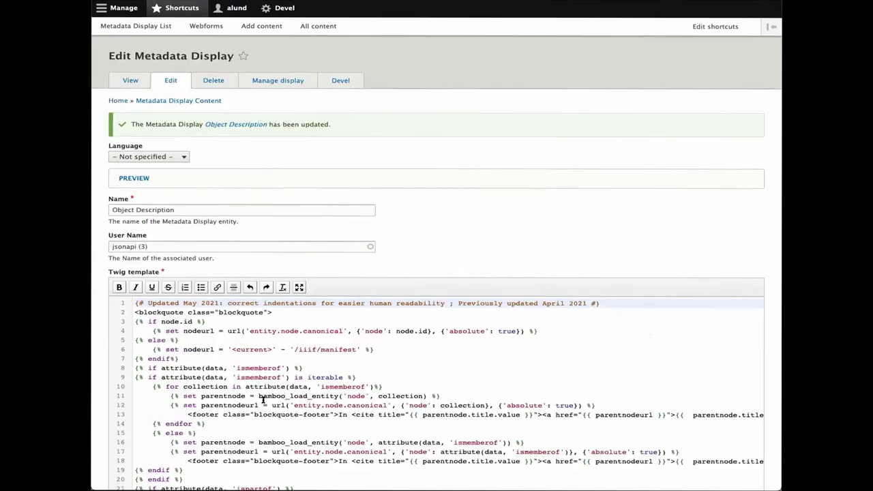
- Open the Retro Grinnell Web Site object from the All content list
click(326, 24)
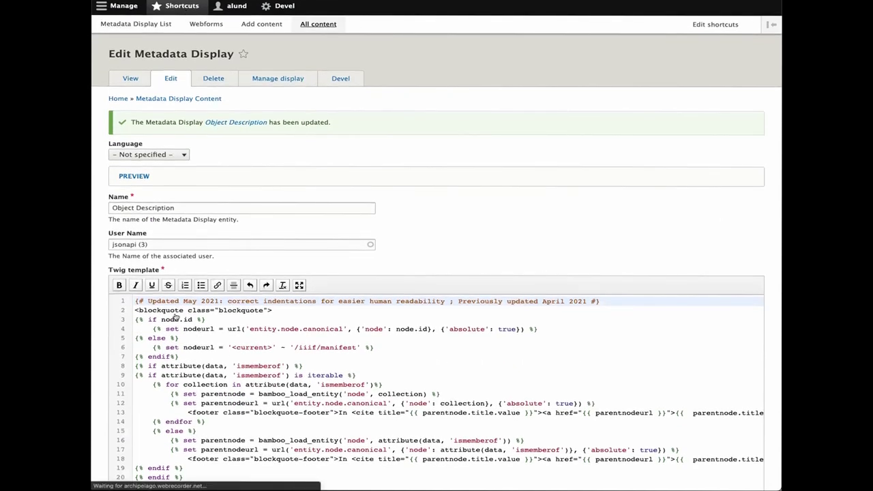
scroll(173, 409, down, 2)
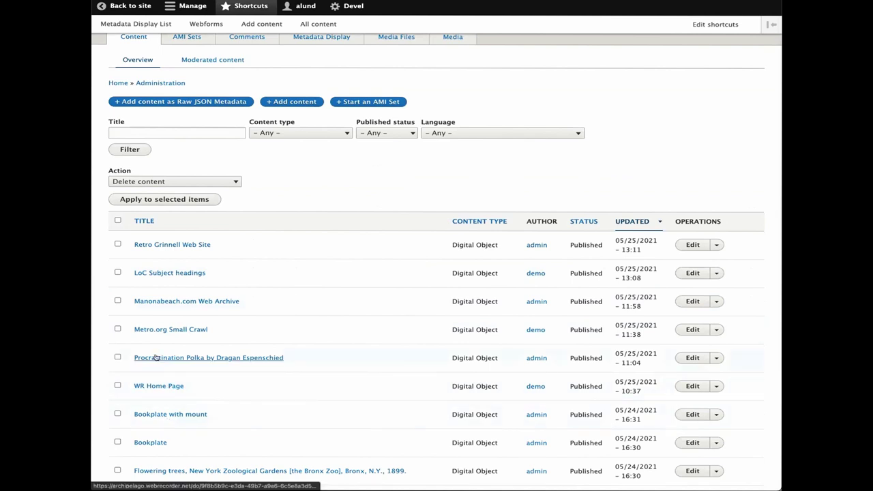
scroll(155, 357, down, 2)
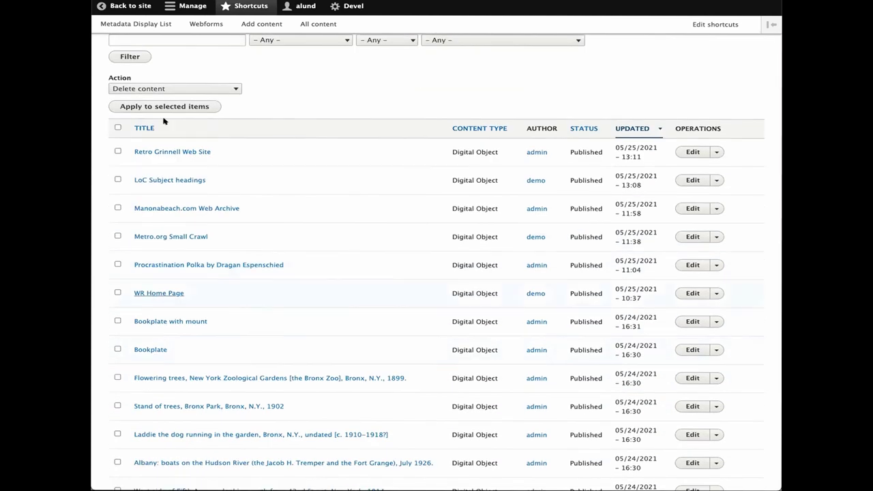
click(159, 152)
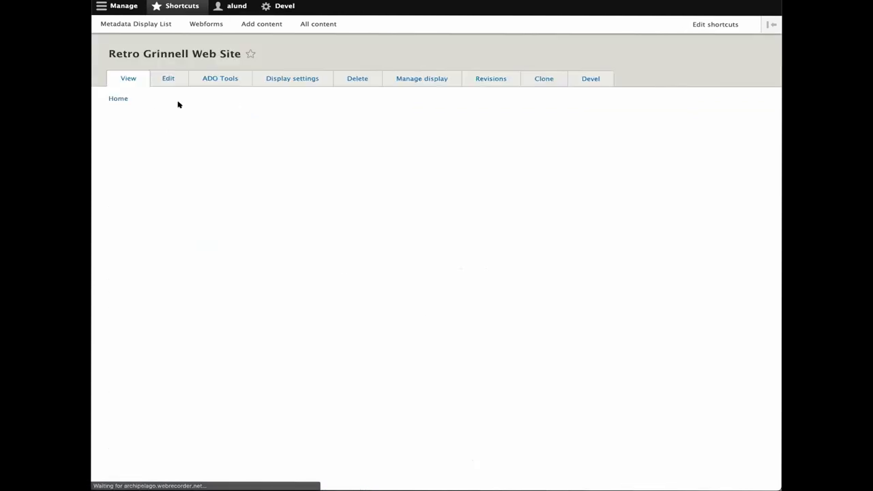
- Edit its descriptive metadata, step through every form step to Complete, and save
click(167, 79)
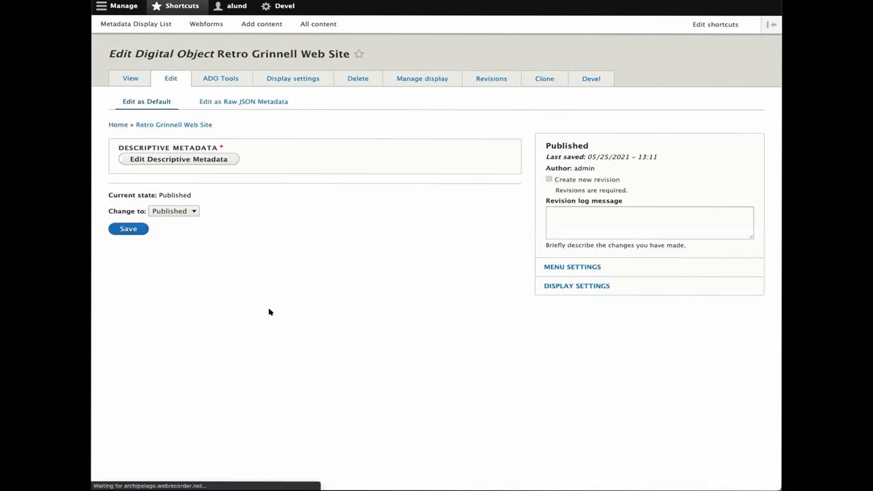
click(167, 159)
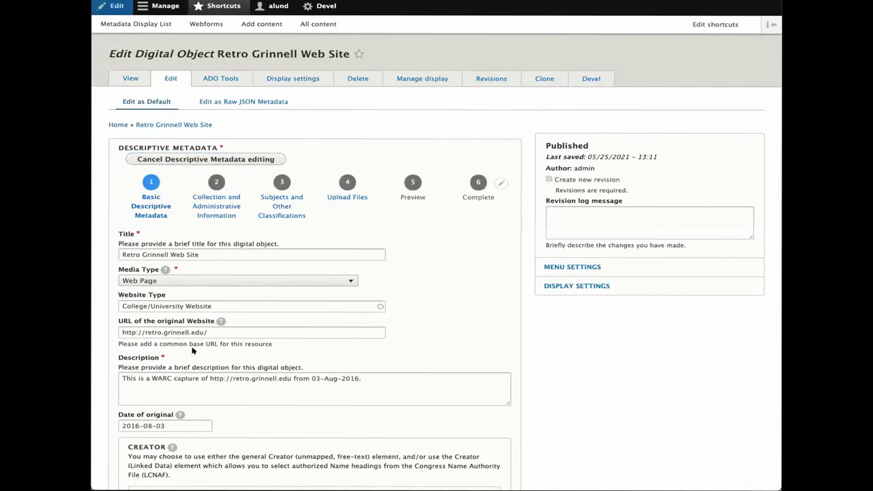
scroll(193, 350, down, 5)
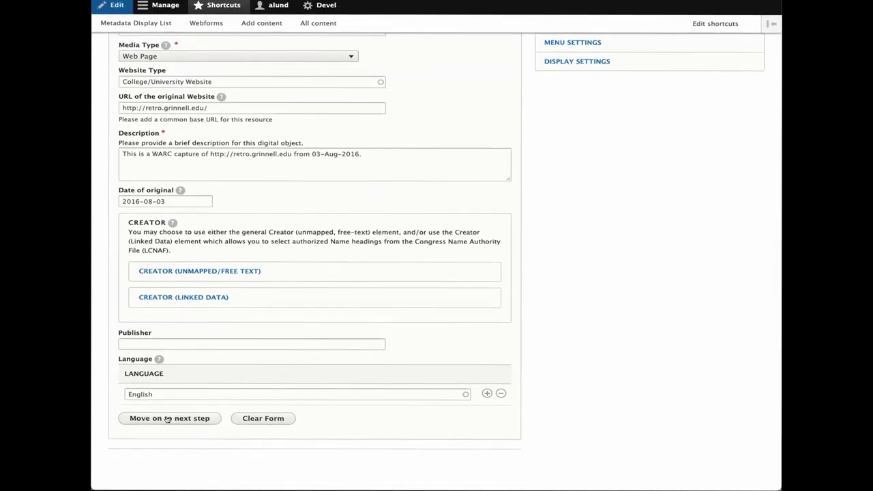
click(140, 420)
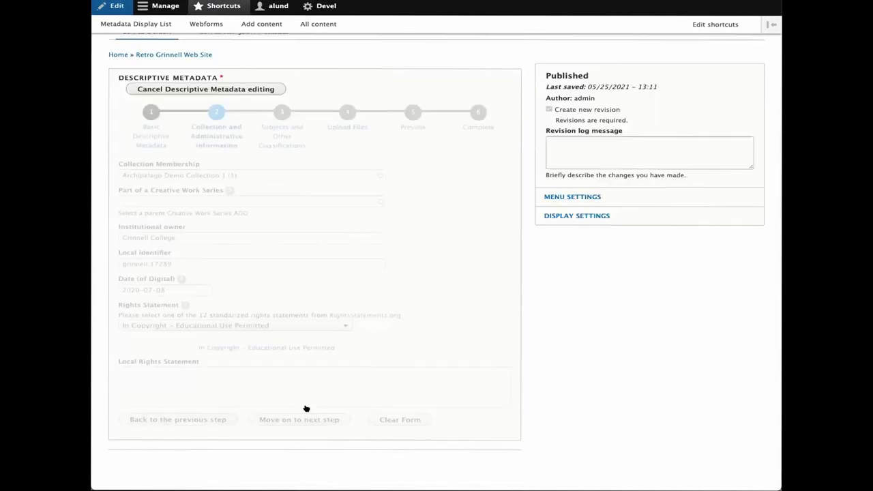
click(315, 420)
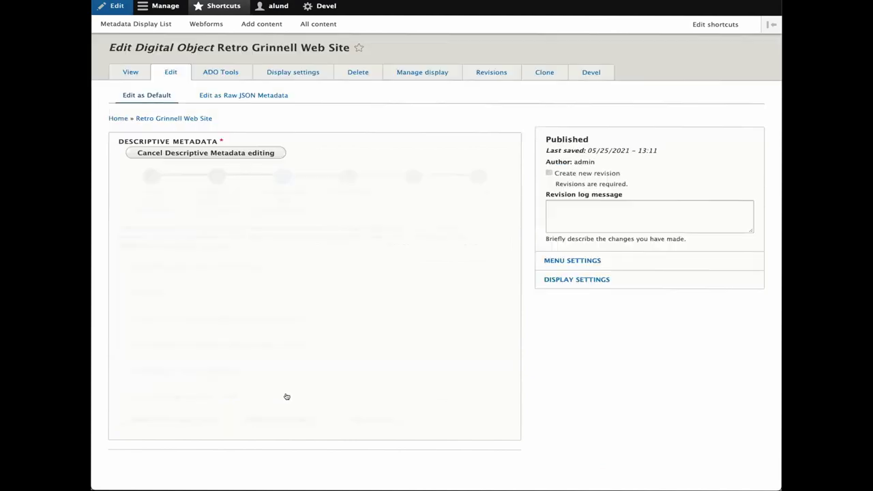
click(294, 418)
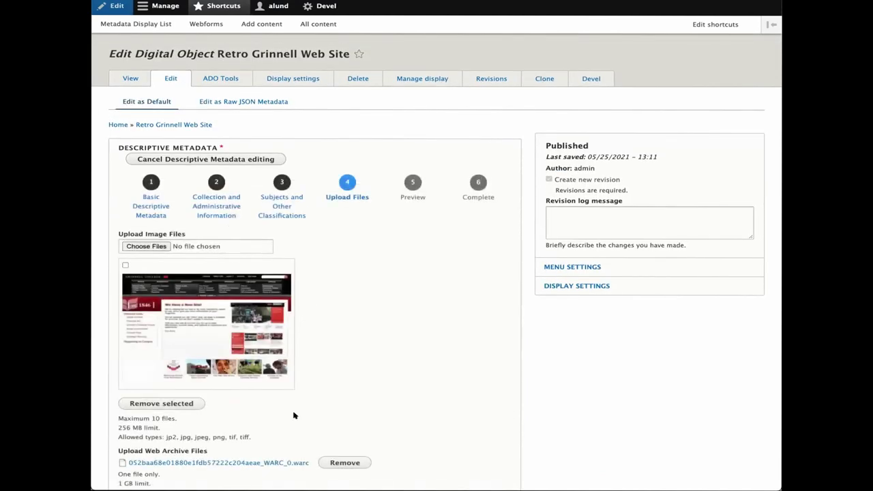
scroll(294, 415, down, 3)
click(315, 416)
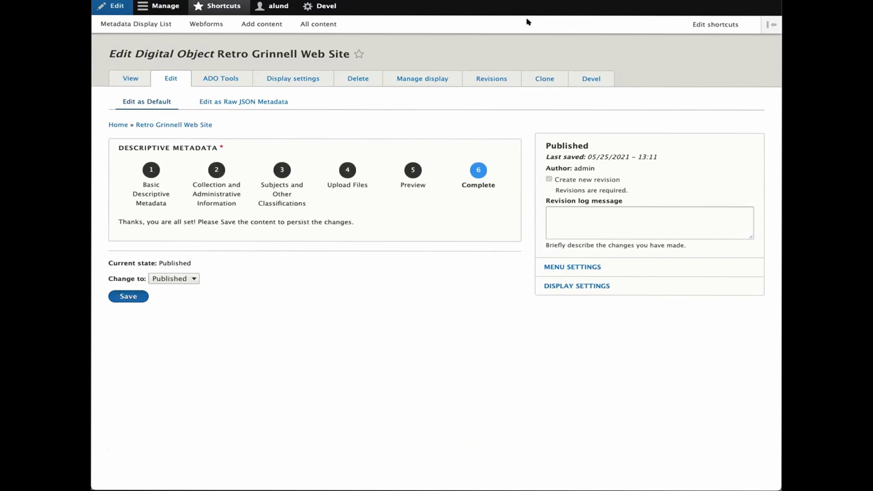
key(Return)
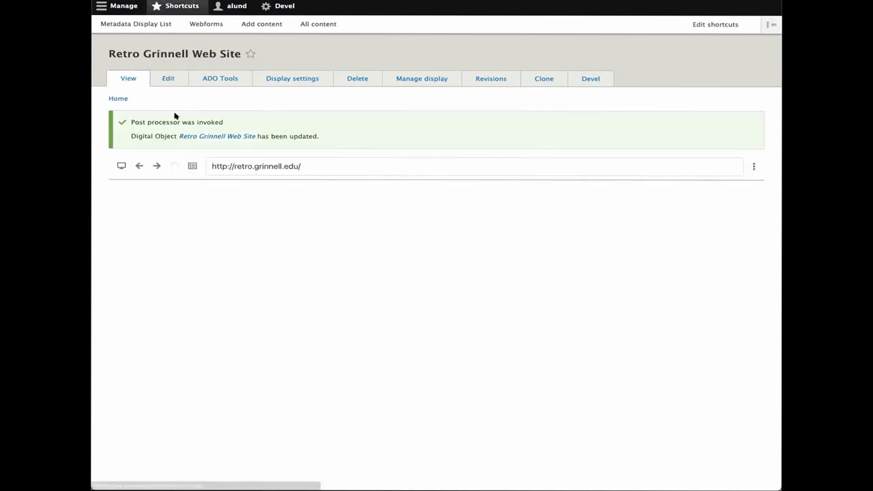
- Review the Website Type value now shown on the Retro Grinnell Web Site page
scroll(778, 289, down, 6)
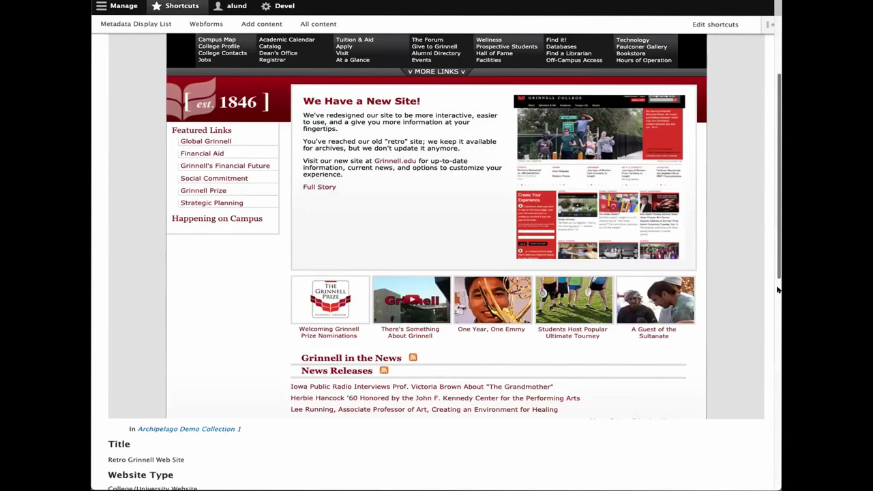
drag(114, 216, 179, 217)
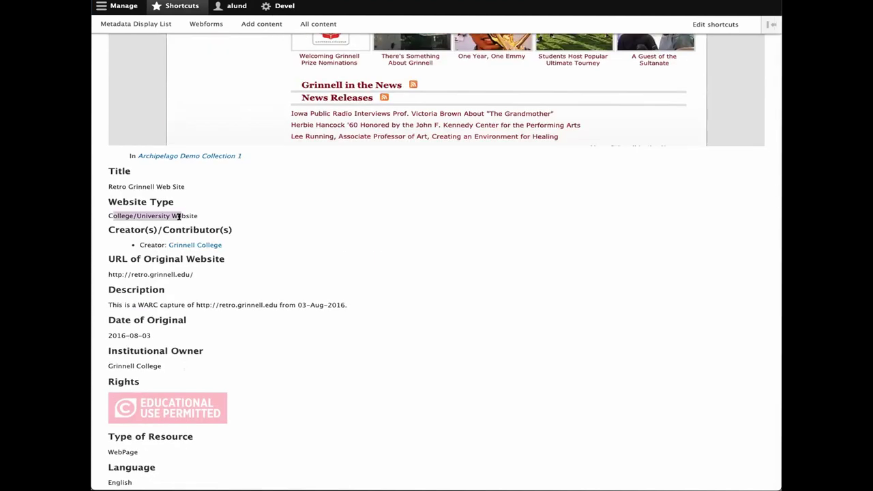
scroll(179, 217, up, 1)
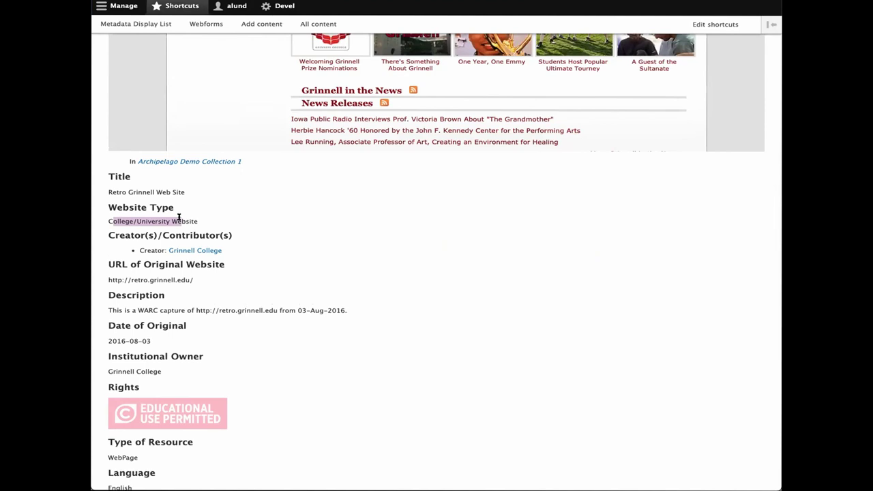
scroll(179, 217, up, 10)
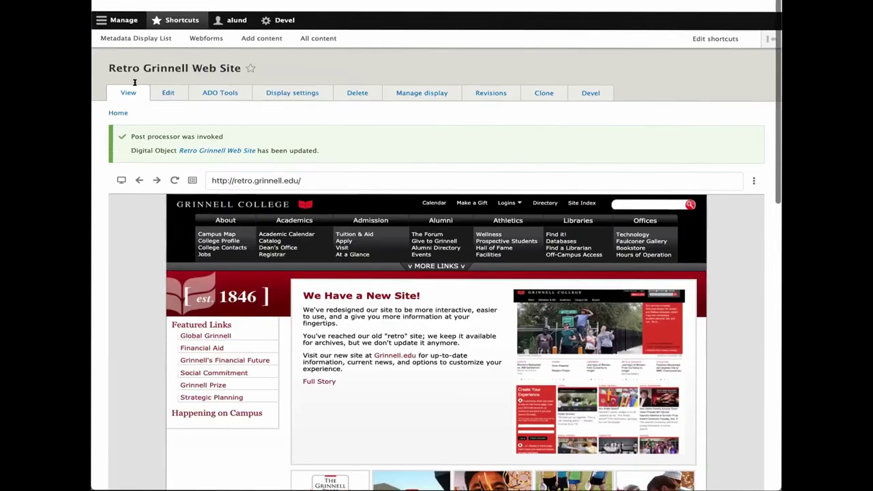
scroll(134, 82, down, 1)
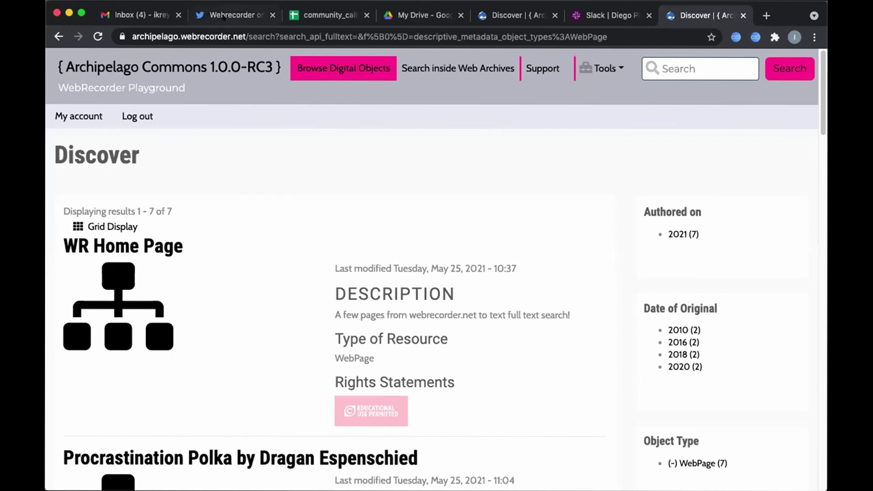
- Start a new Digital Object titled 'Demo WACZ'
click(597, 66)
click(627, 97)
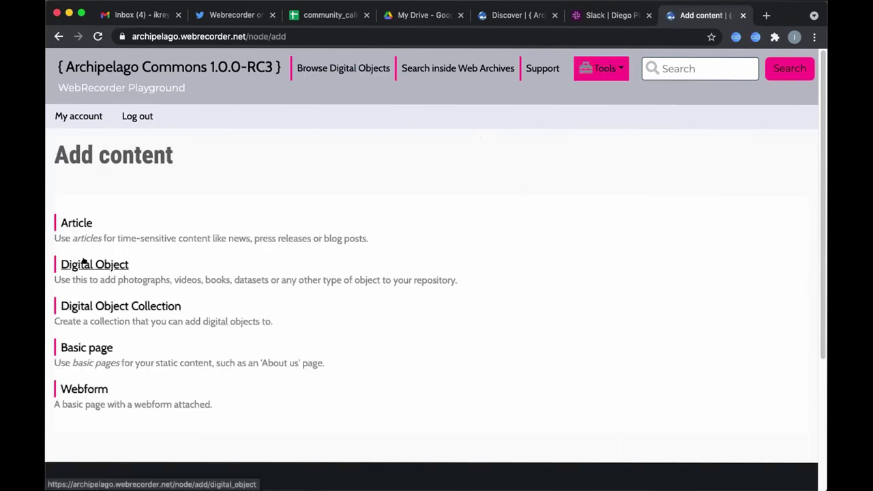
click(84, 264)
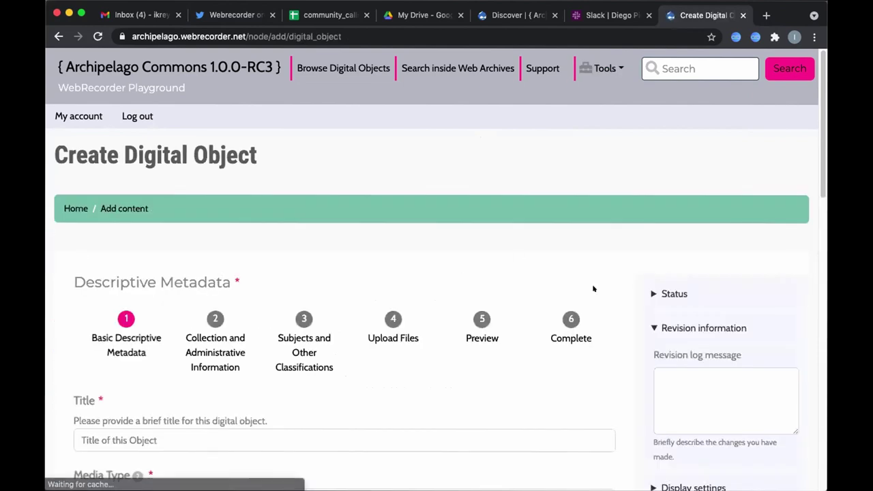
scroll(818, 137, down, 2)
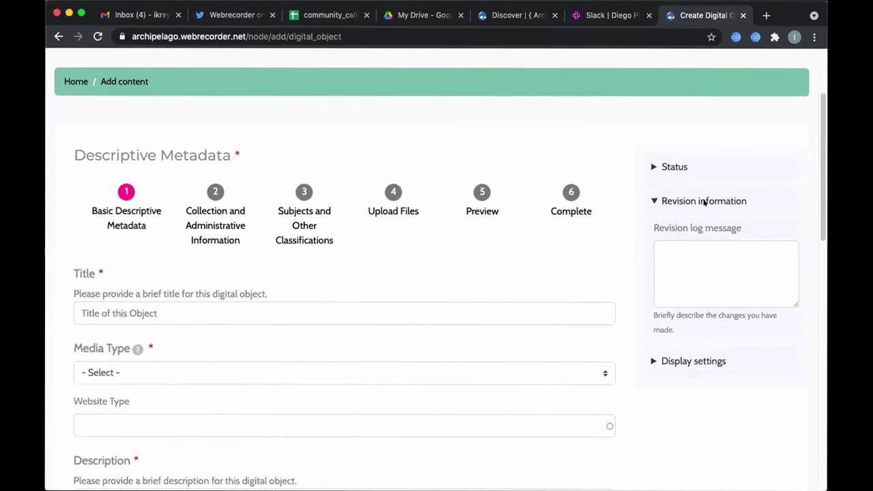
click(145, 311)
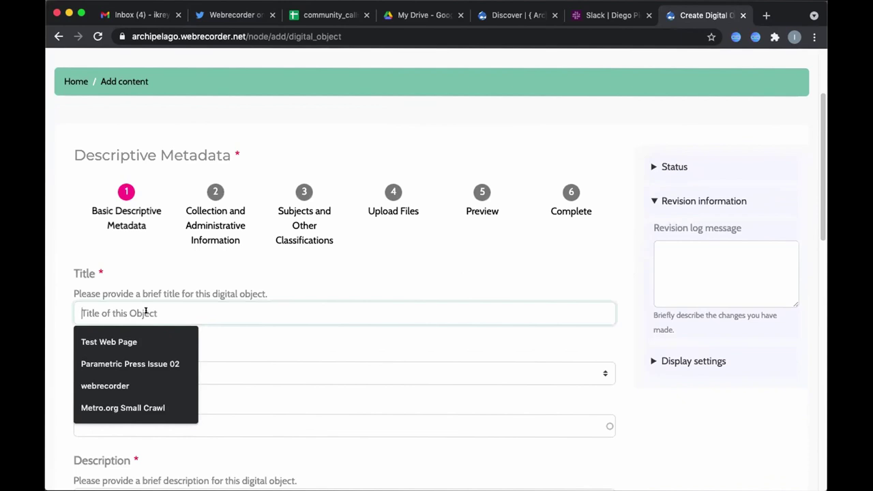
text(Demo WACZ)
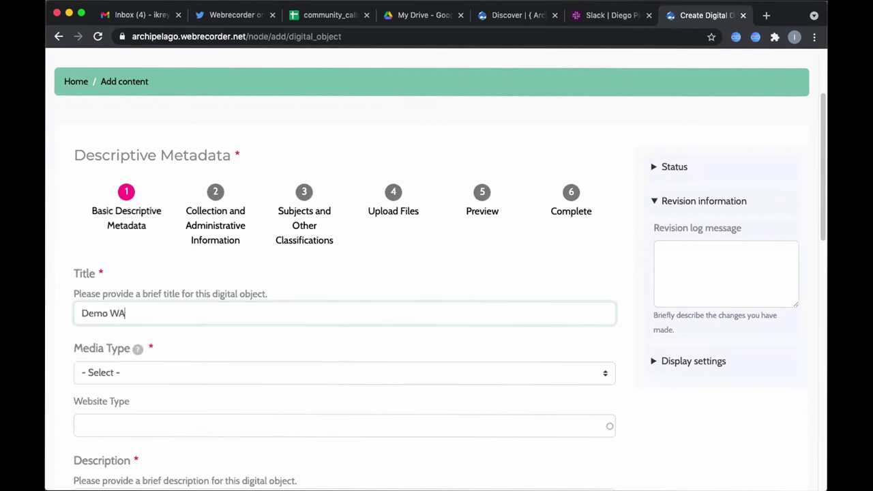
- Set the new object's media type to Web Page
click(188, 369)
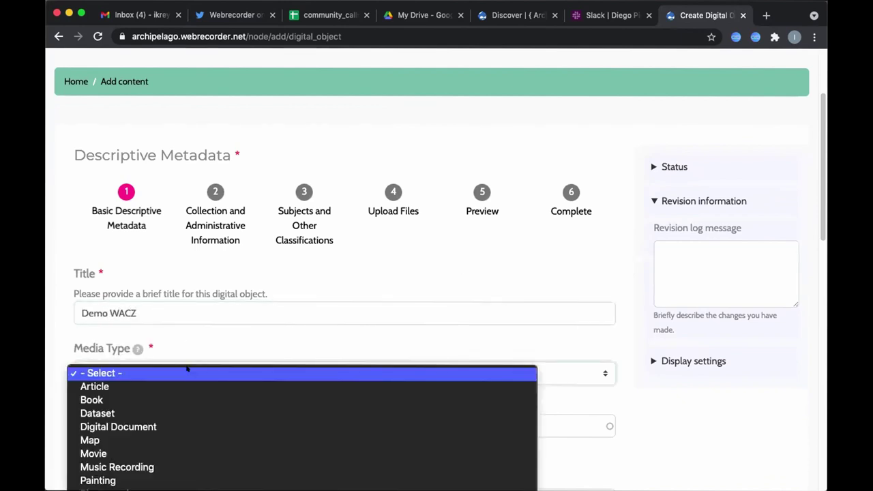
click(816, 107)
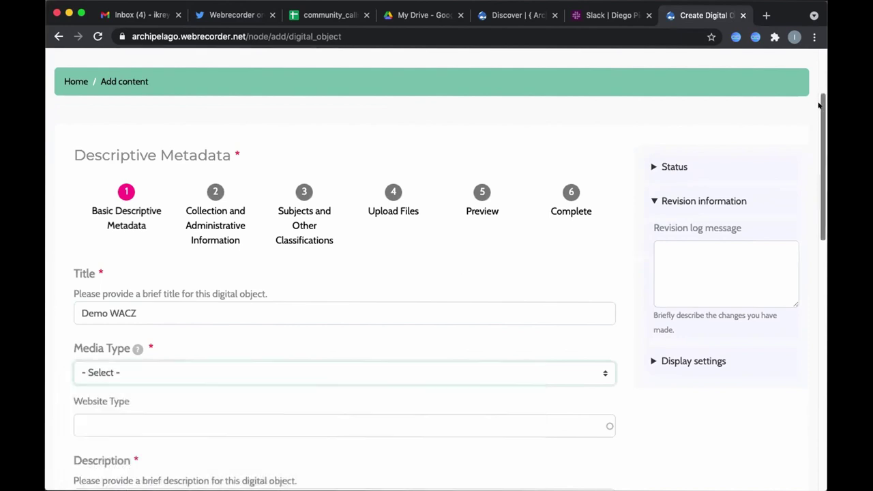
drag(818, 107, 813, 150)
click(332, 256)
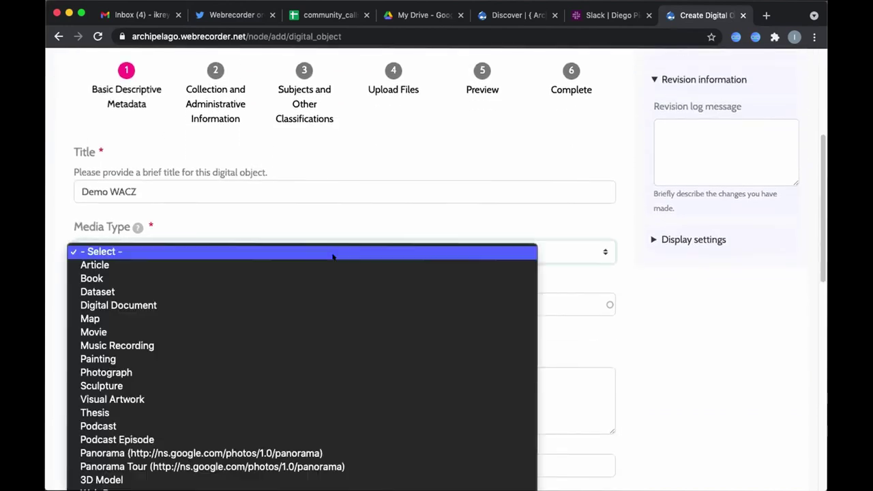
click(99, 489)
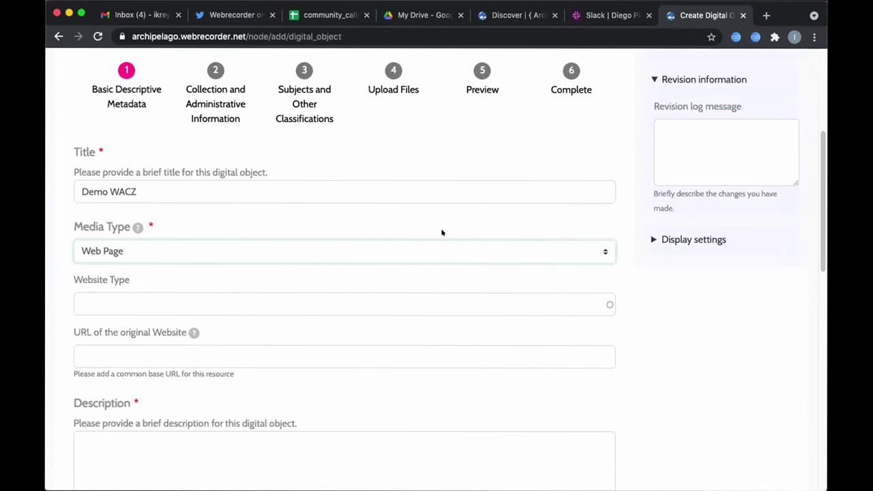
drag(820, 163, 782, 193)
scroll(782, 192, up, 1)
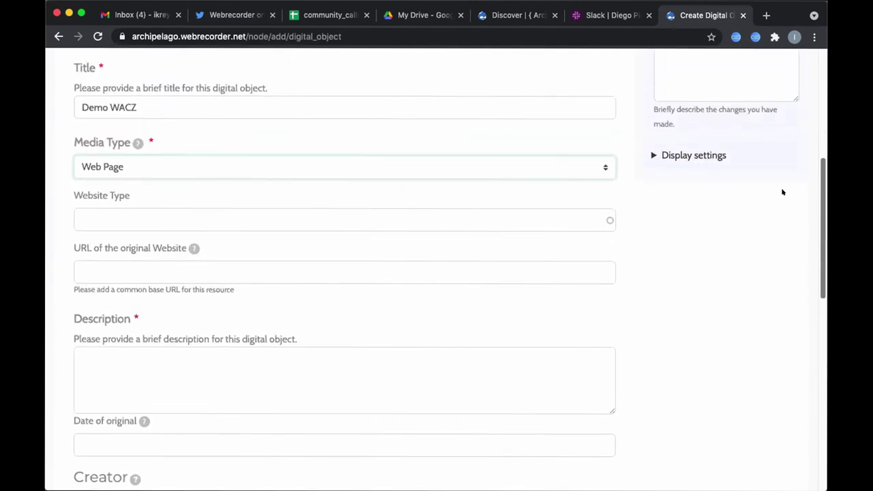
scroll(782, 191, up, 2)
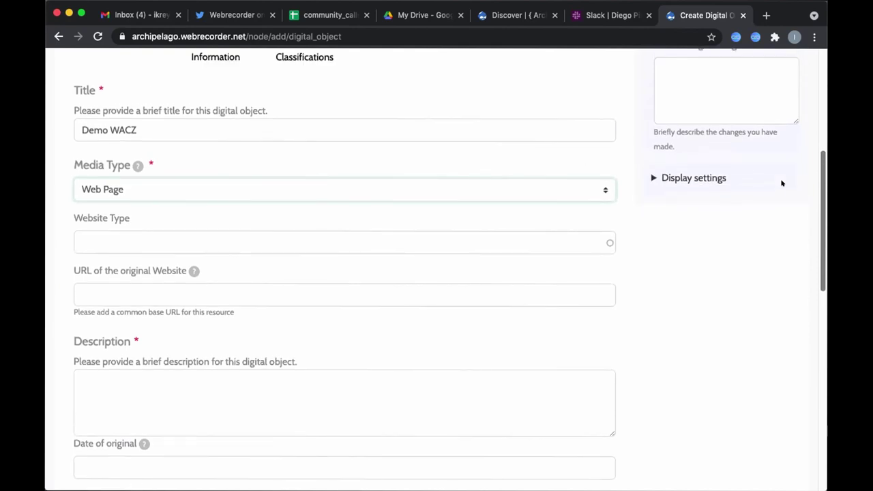
drag(782, 183, 809, 339)
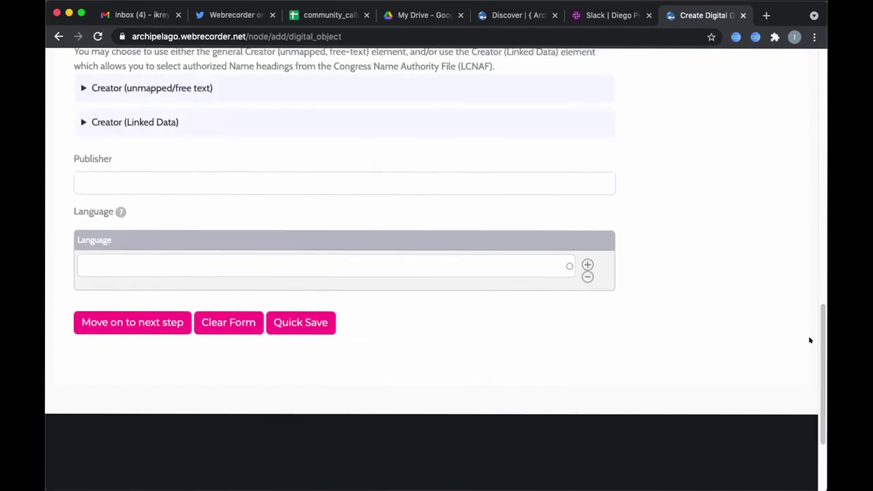
- Enter the description 'Demo WACZ file from workshop'
click(80, 321)
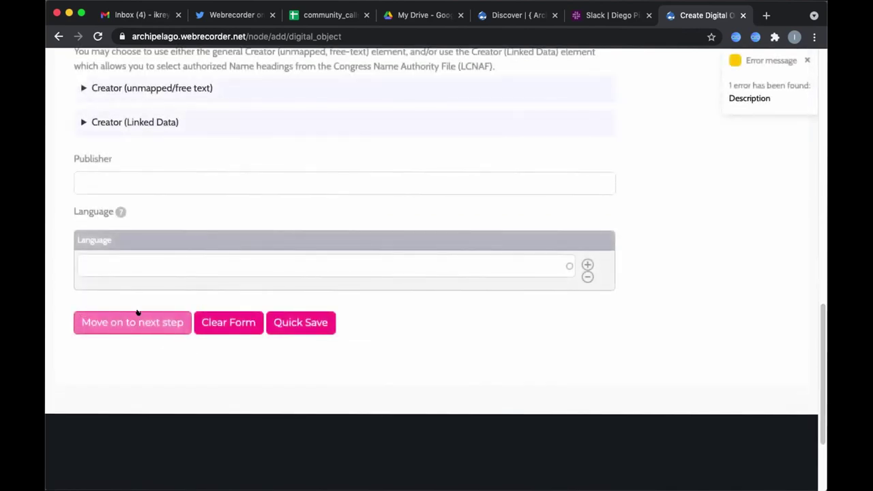
scroll(807, 211, up, 10)
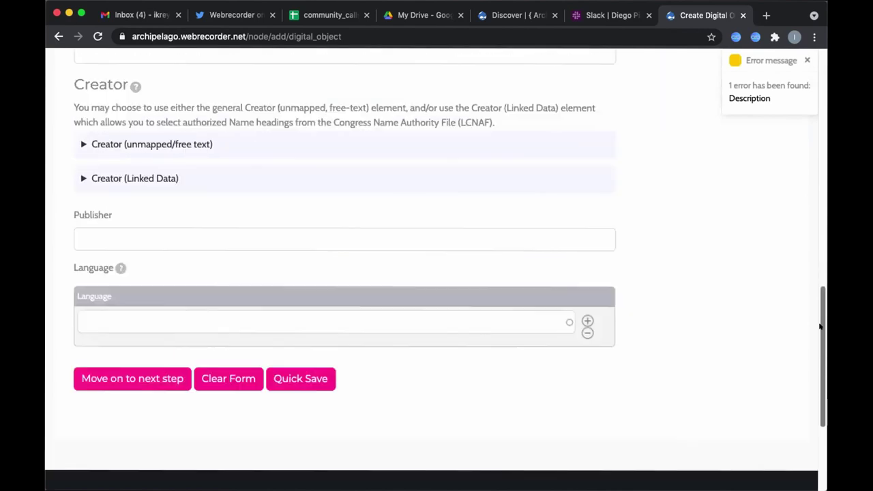
scroll(805, 163, up, 4)
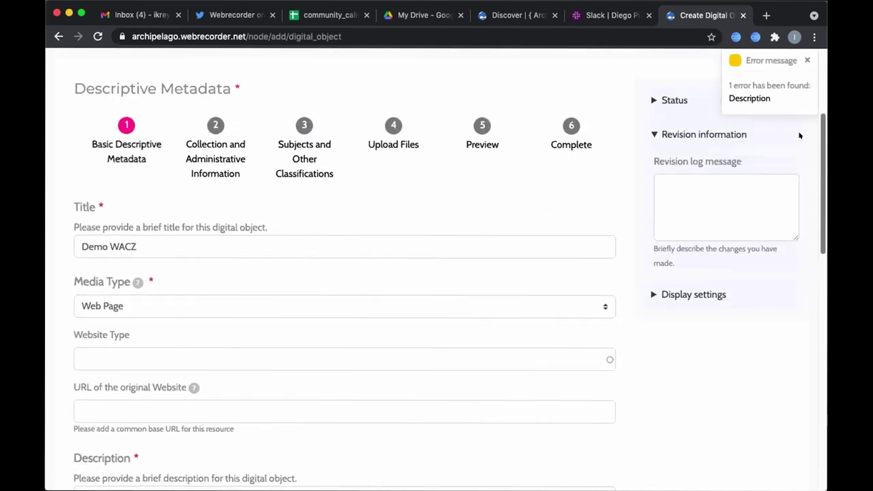
scroll(803, 177, down, 10)
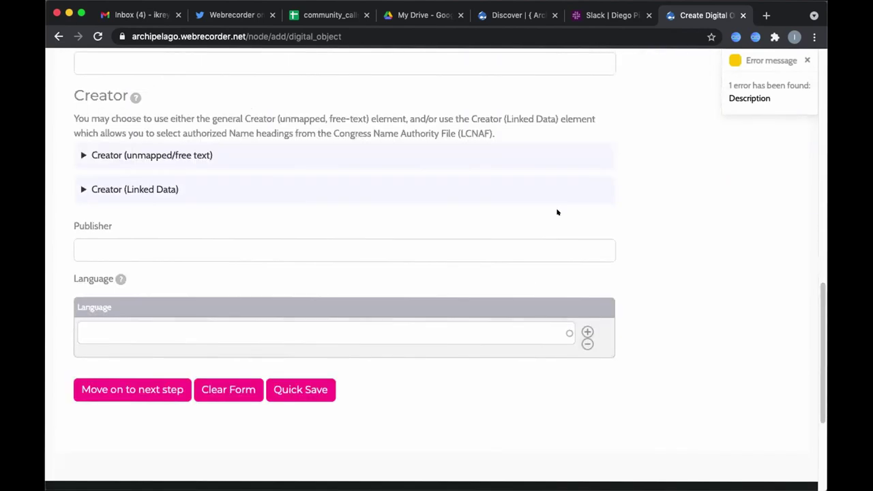
scroll(792, 212, up, 5)
click(108, 366)
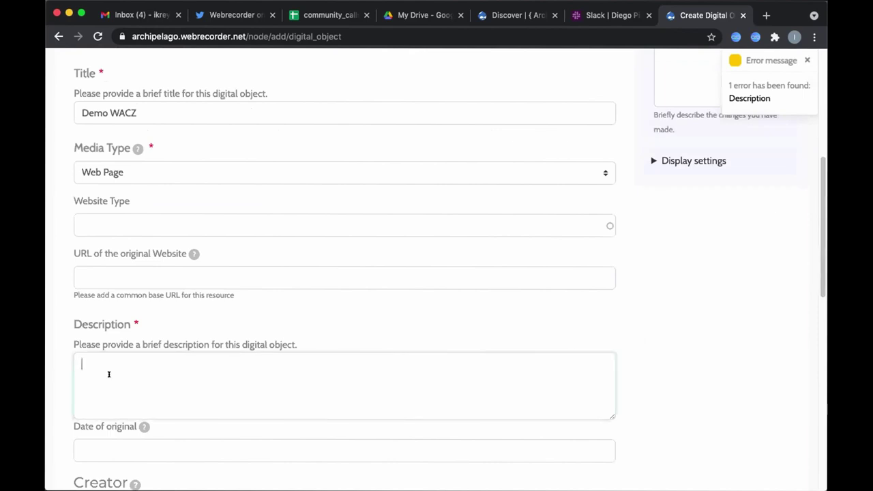
text(Demo WACZ)
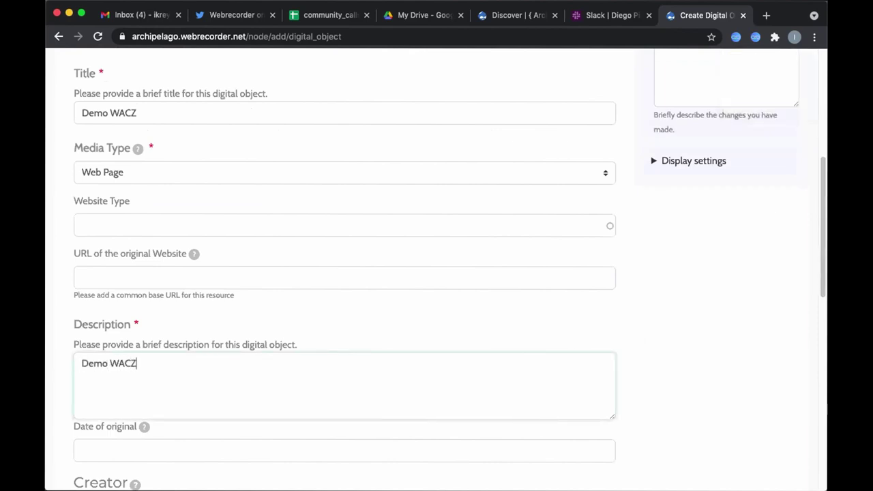
text( file from workshop)
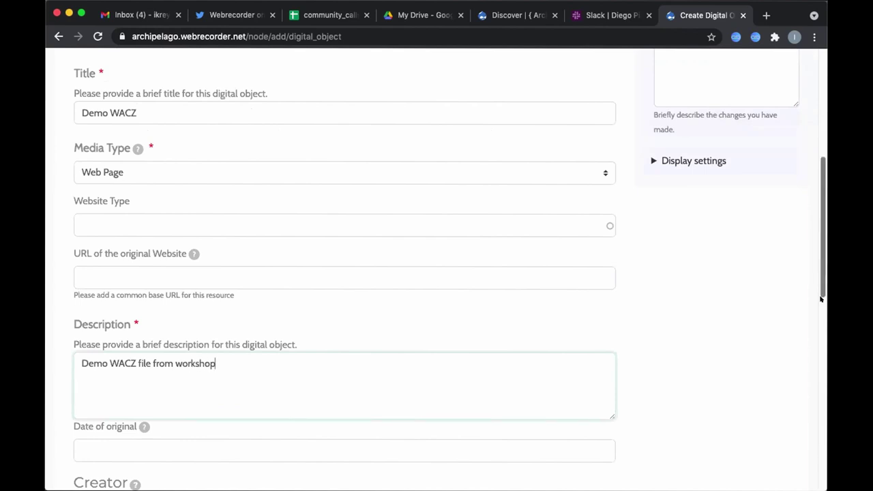
scroll(154, 288, down, 10)
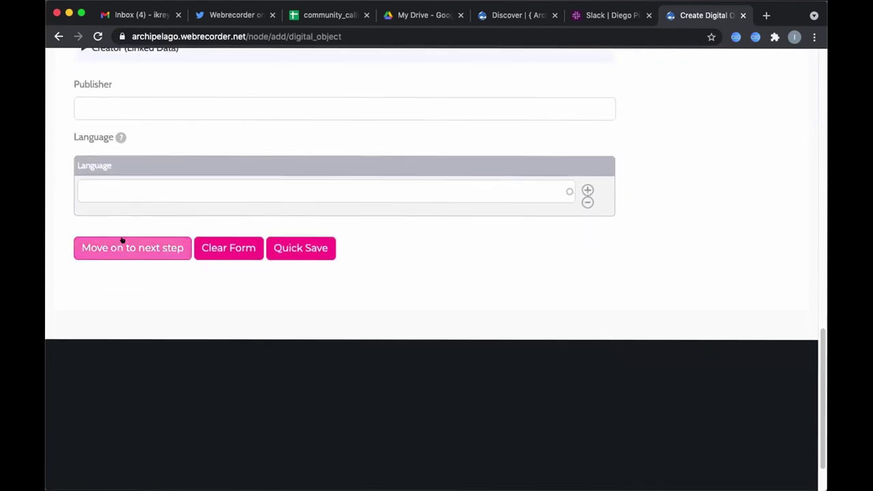
- Advance the Demo WACZ form through the next steps to Attach Files
click(123, 243)
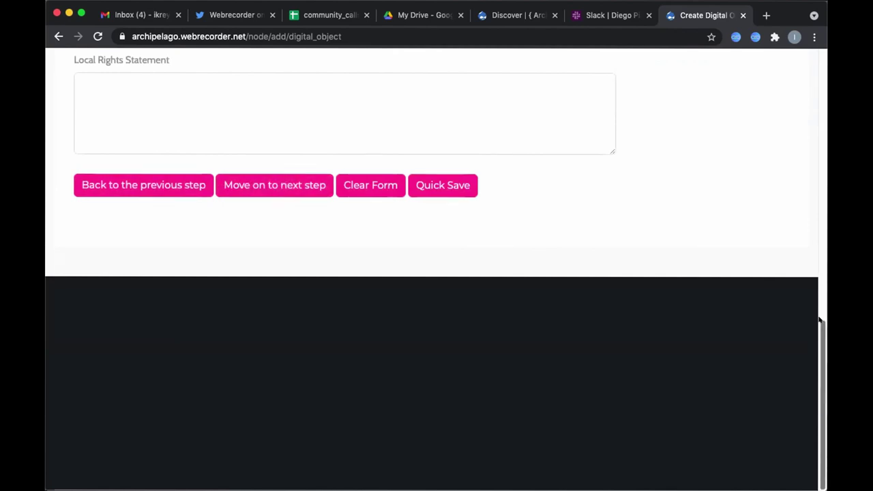
scroll(784, 238, up, 6)
scroll(813, 155, down, 5)
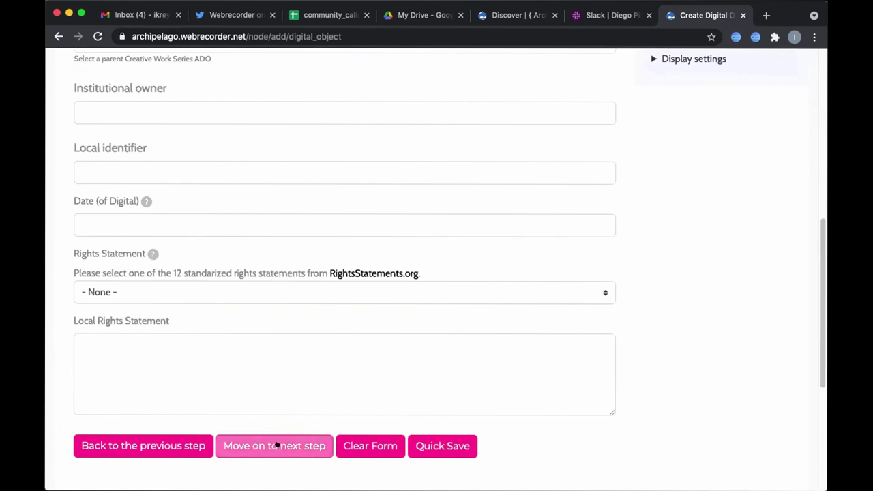
click(278, 444)
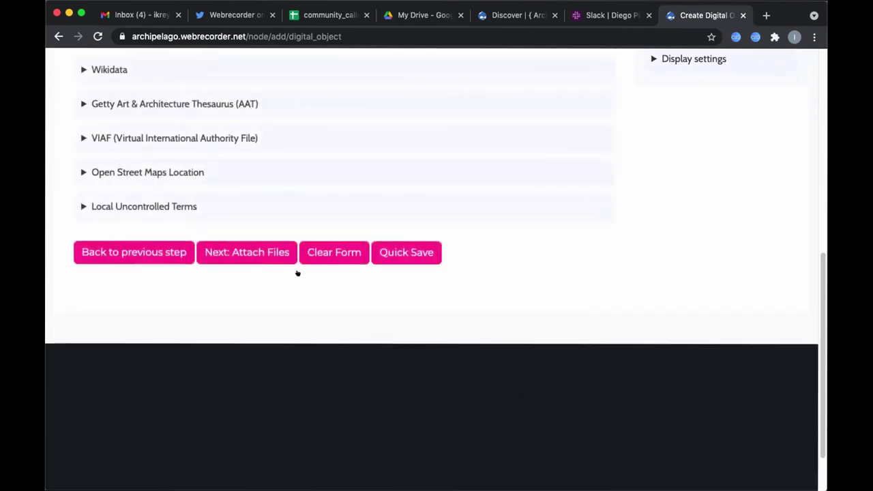
click(261, 253)
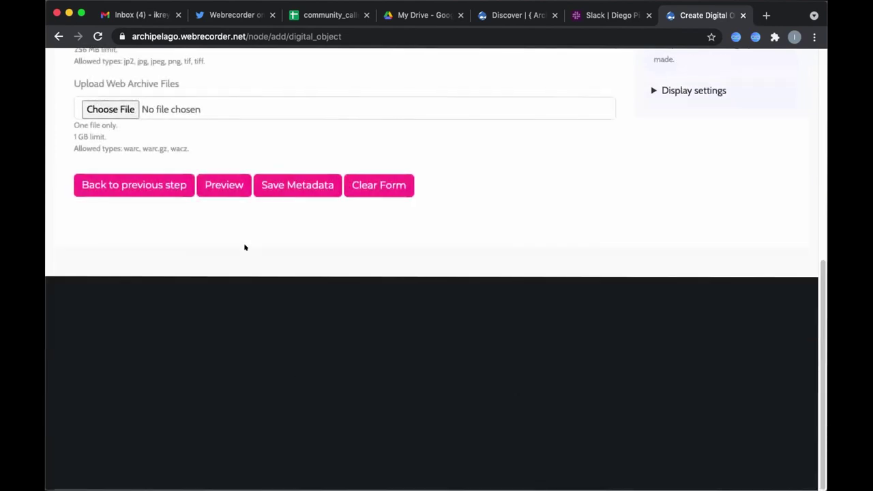
drag(821, 307, 820, 233)
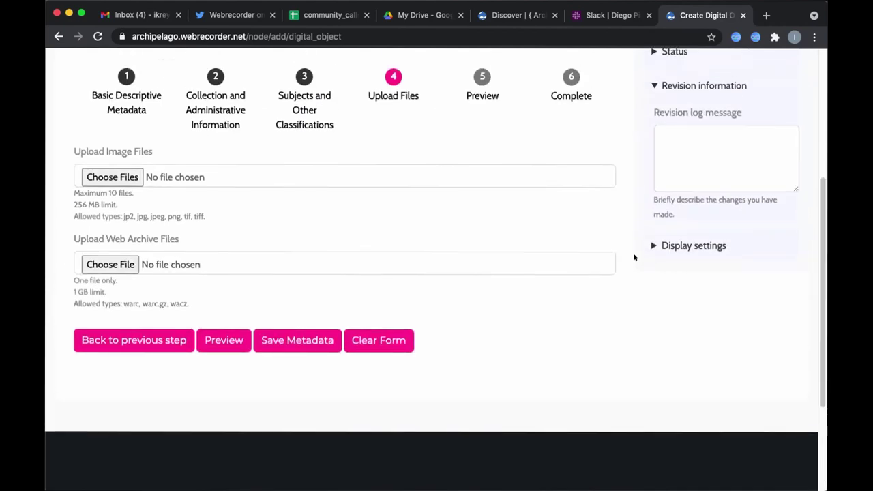
- Upload demo.wacz from Downloads > Demo Downloads as the web archive file
click(99, 259)
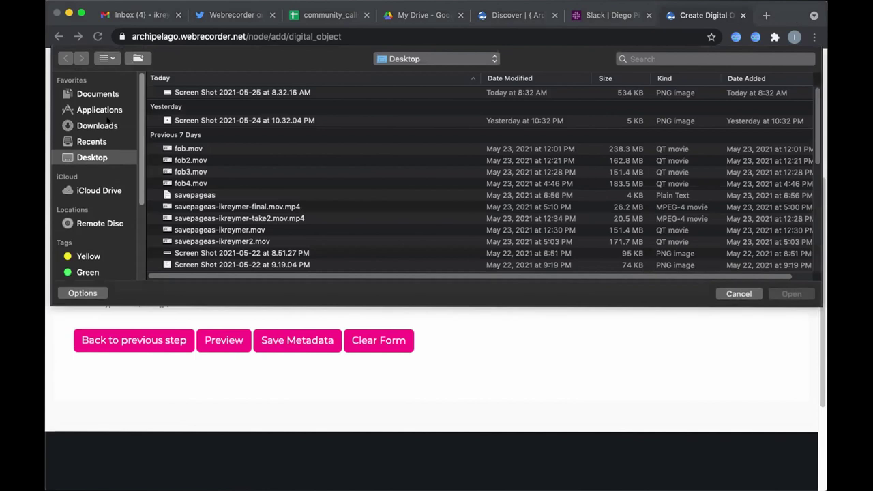
click(94, 124)
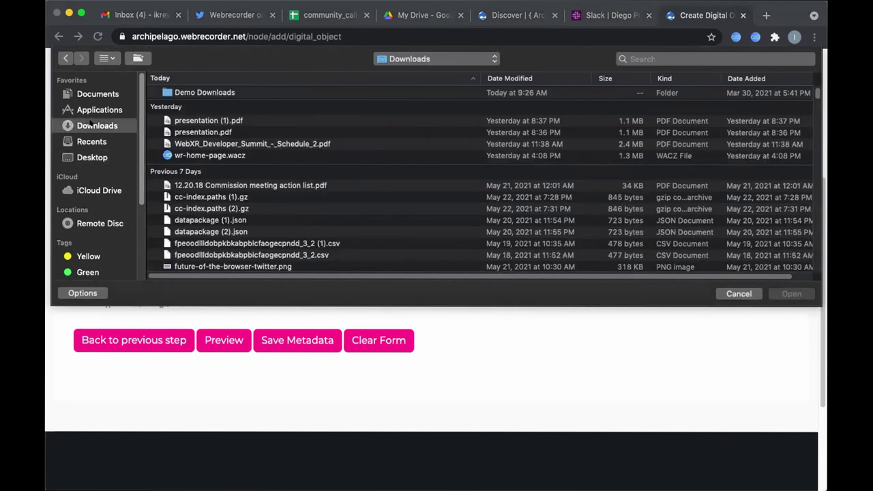
click(204, 90)
double_click(203, 90)
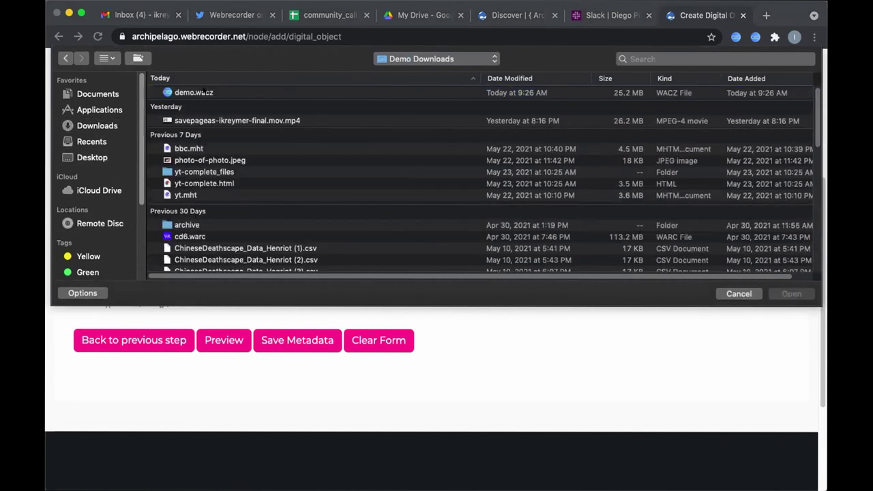
double_click(204, 91)
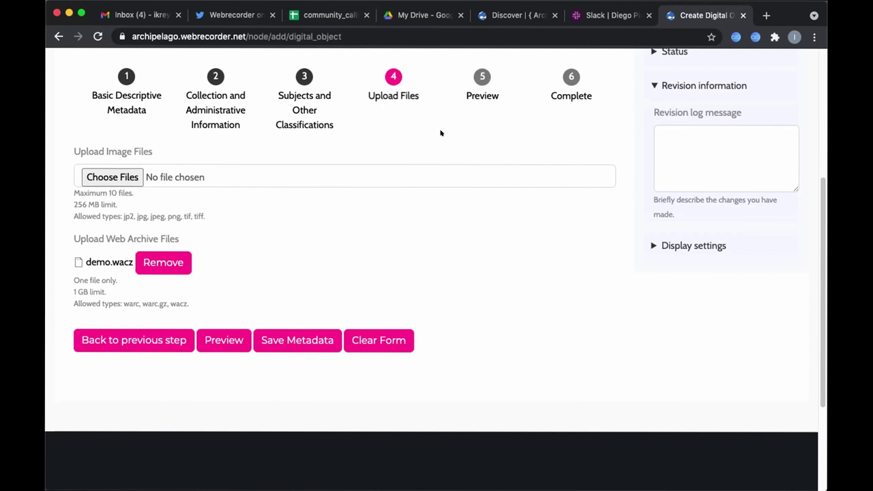
- Save the metadata and save the object as Published
click(286, 341)
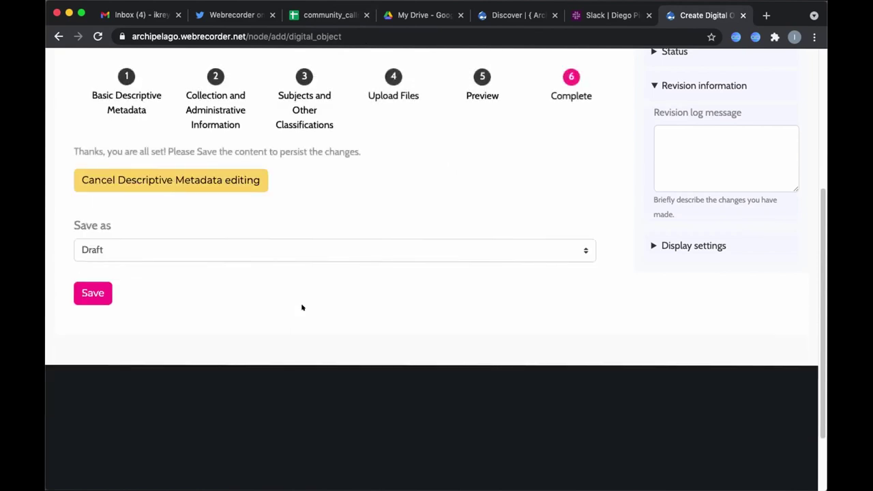
click(167, 241)
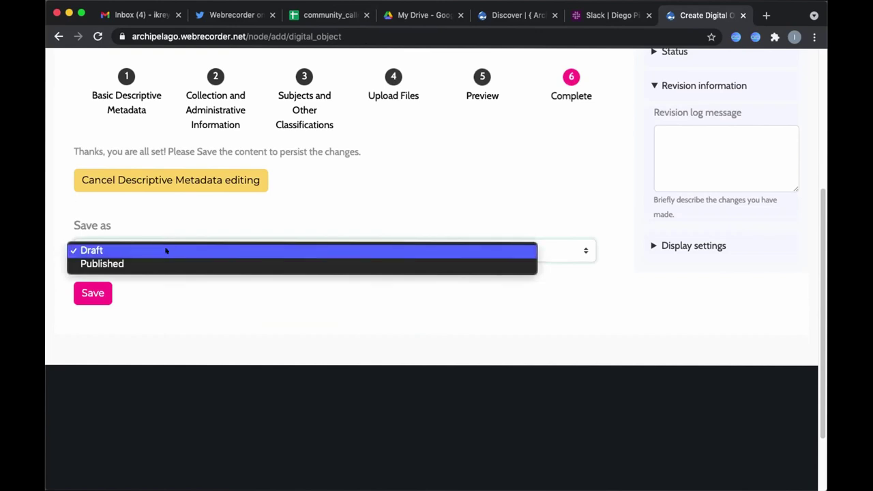
click(164, 263)
click(83, 292)
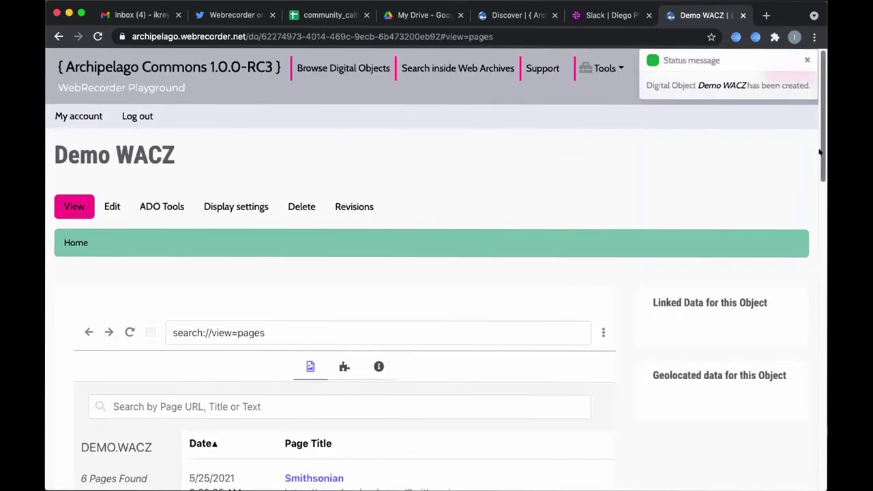
- Select the Demo WACZ object page's web address in the address bar
drag(821, 156, 820, 285)
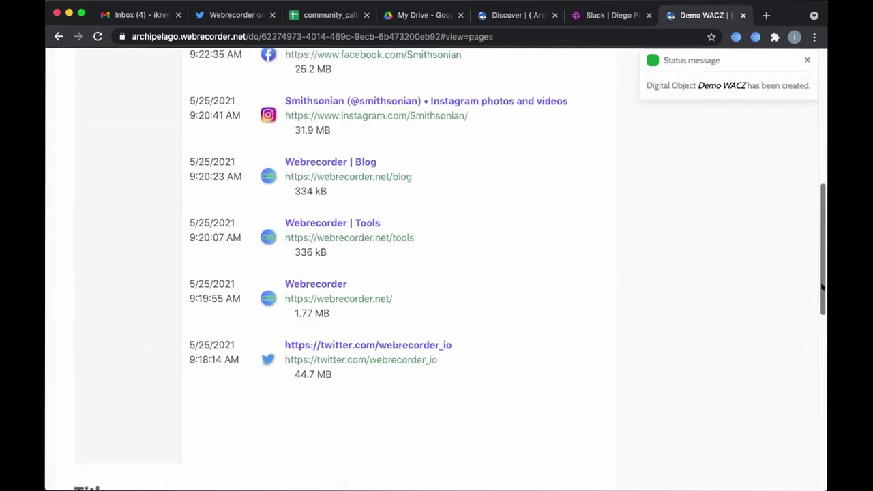
scroll(615, 112, up, 6)
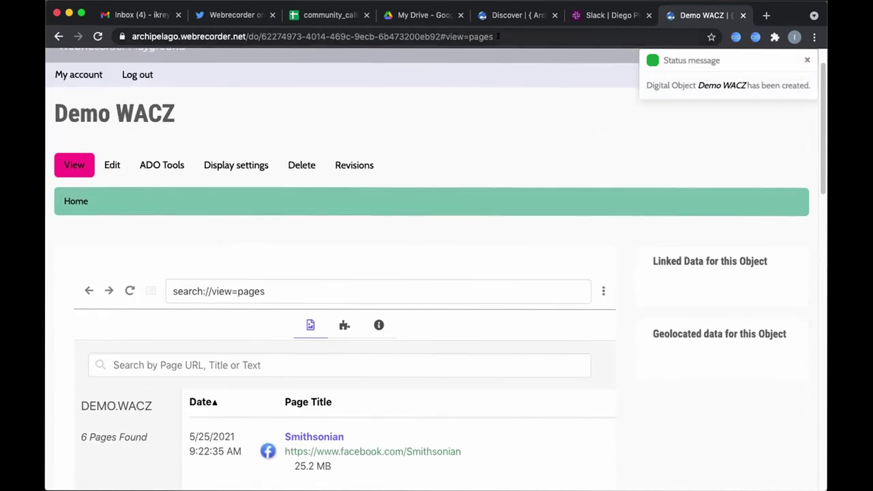
click(497, 34)
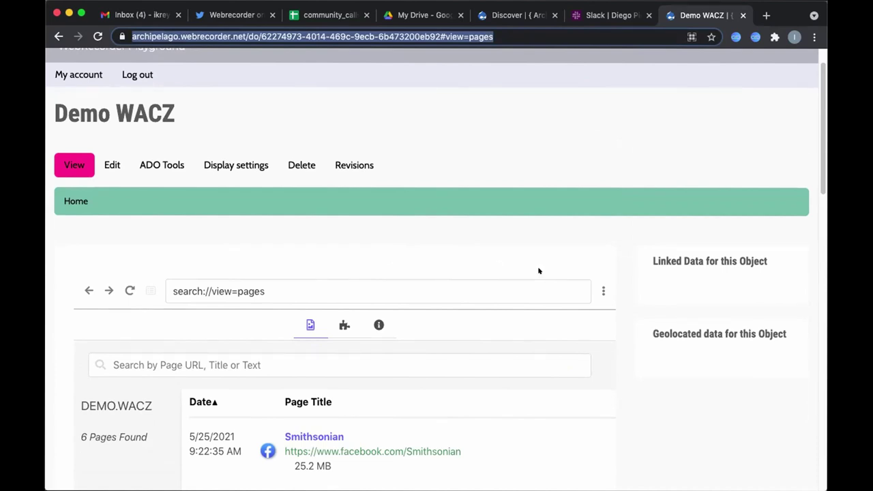
click(411, 252)
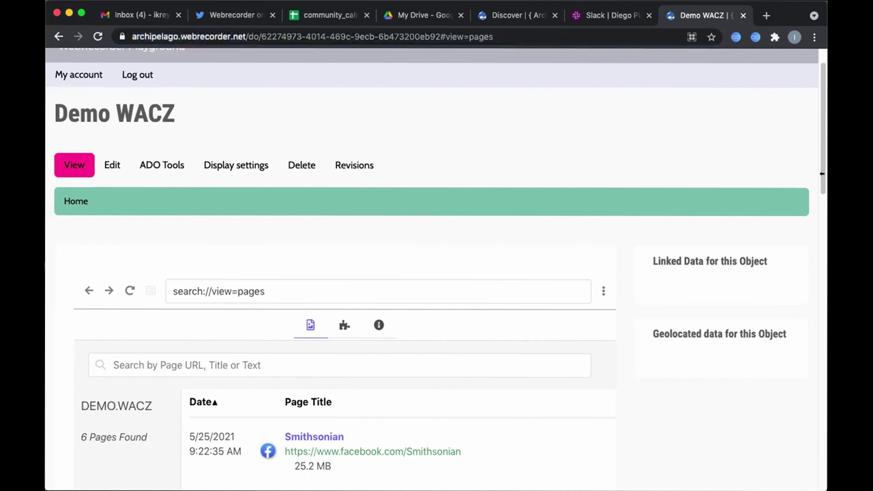
- Sort the archived pages by Page Title and replay the Smithsonian Instagram capture
drag(822, 175, 804, 262)
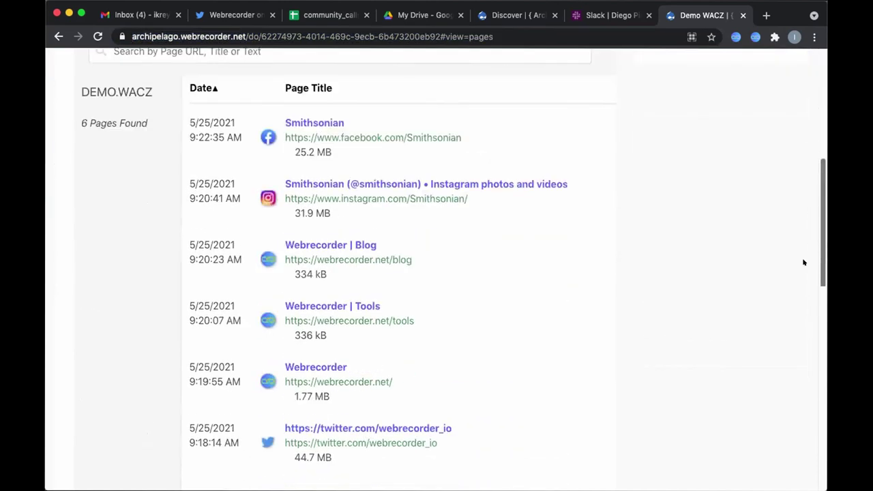
scroll(791, 247, up, 5)
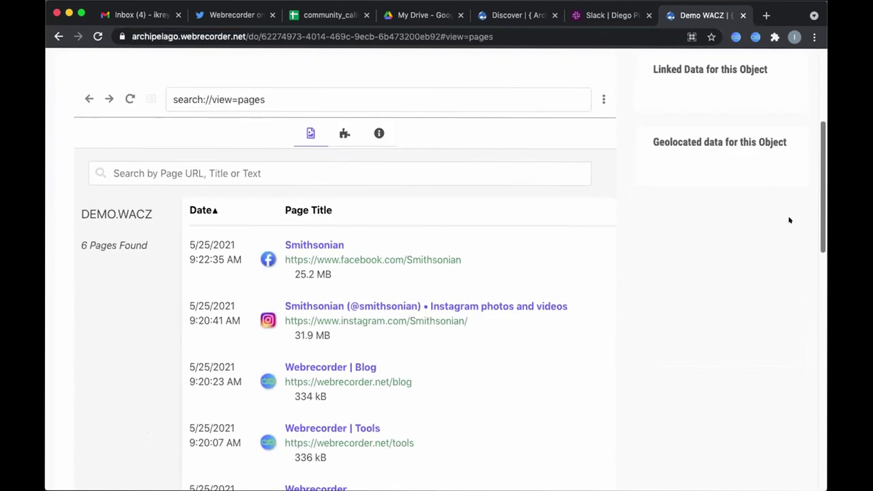
scroll(783, 198, up, 2)
scroll(780, 189, up, 2)
scroll(781, 219, down, 4)
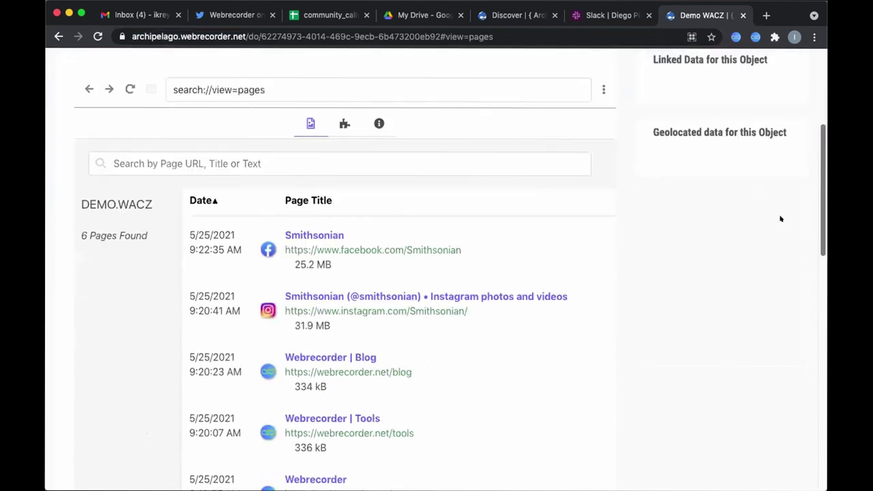
scroll(771, 218, up, 4)
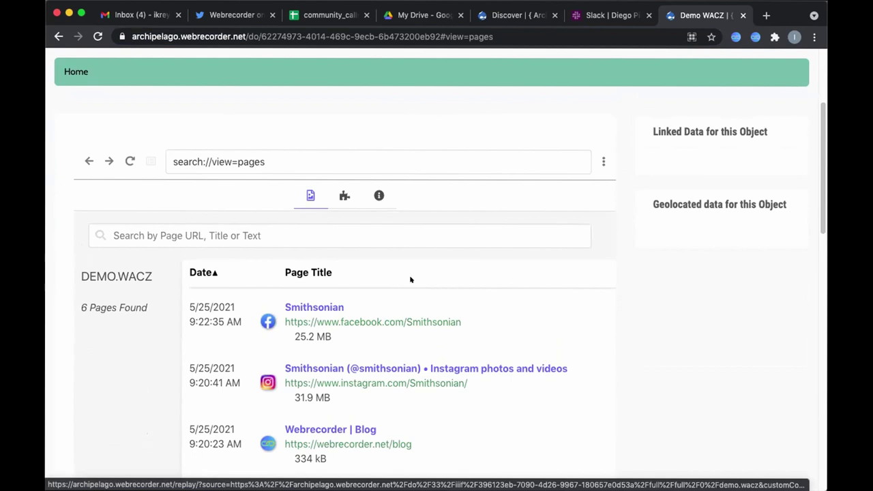
click(375, 272)
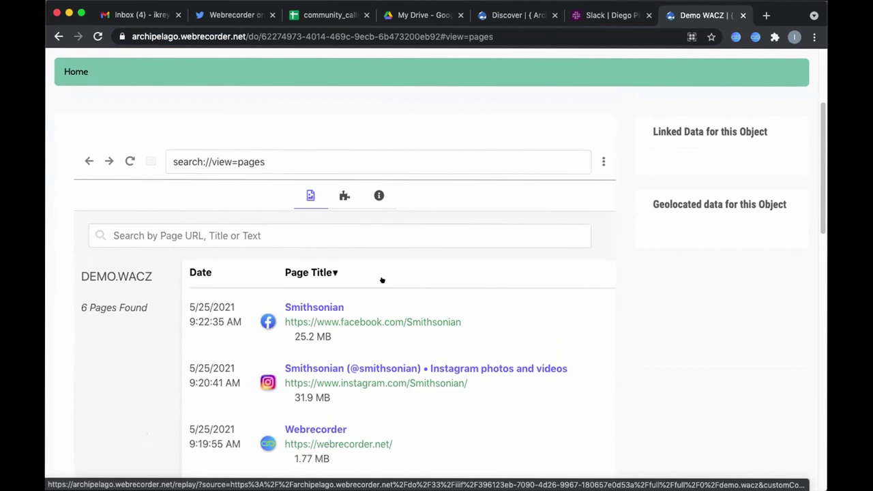
click(314, 368)
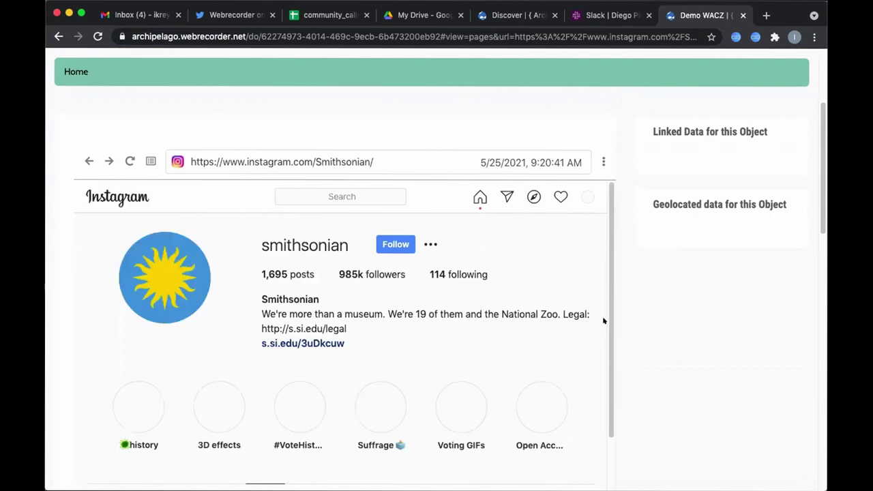
scroll(821, 192, up, 5)
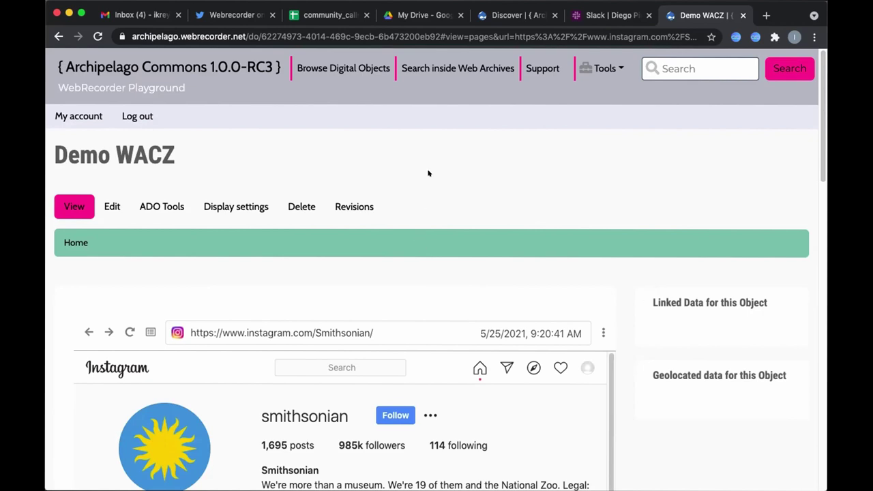
- Full-text search the web archives for 'instagram' and review the 4 results
click(437, 67)
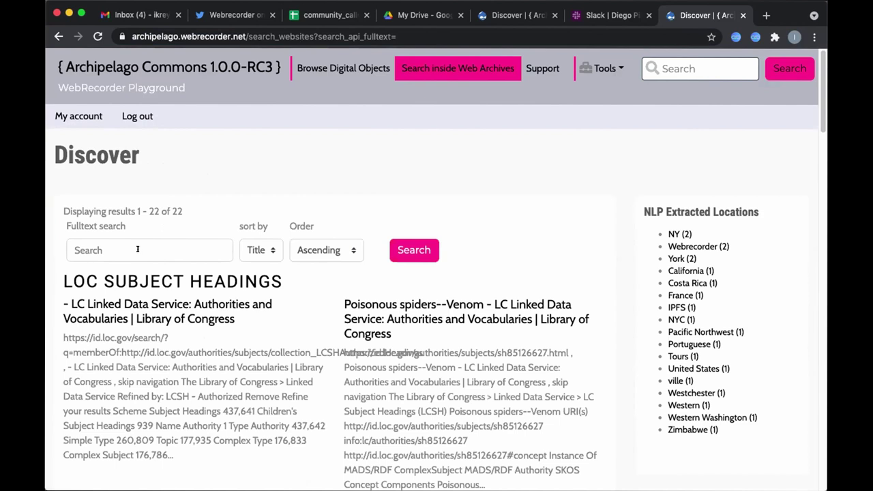
click(138, 248)
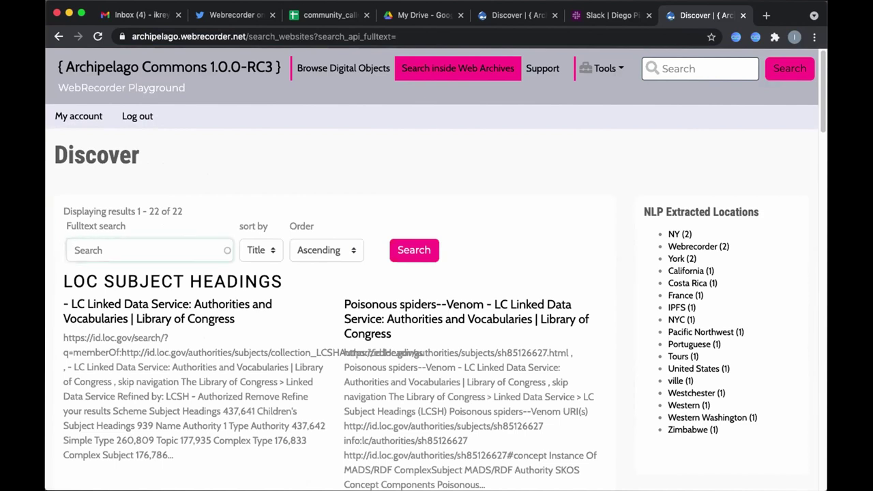
text(instagram)
click(417, 254)
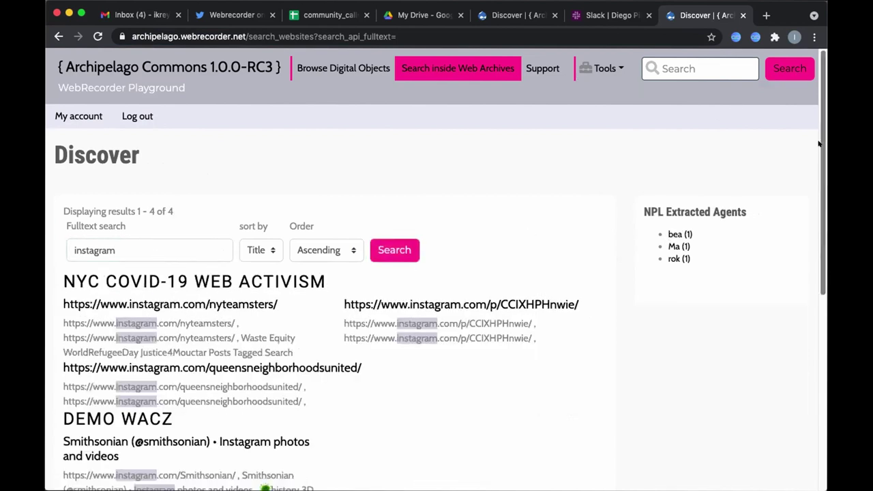
drag(818, 143, 819, 204)
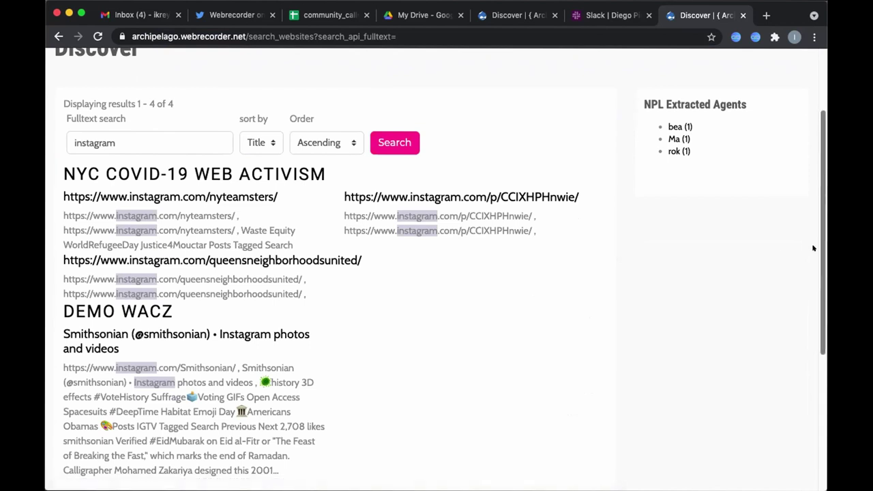
scroll(812, 259, down, 4)
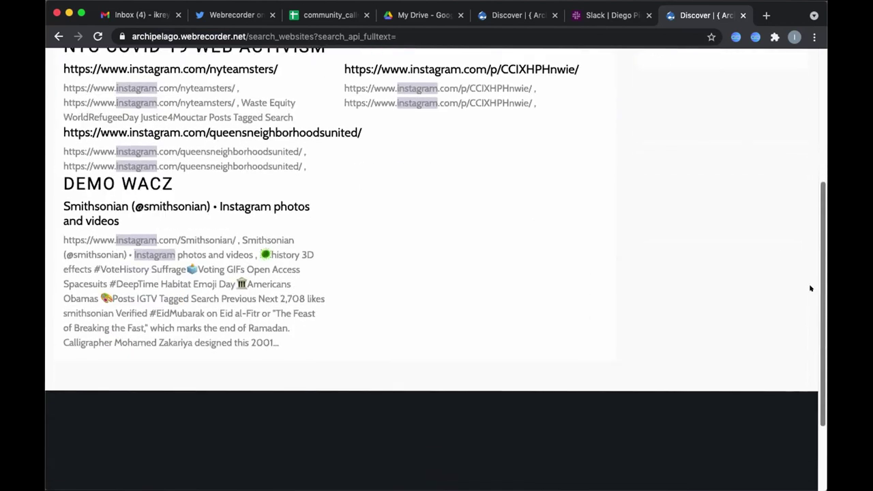
scroll(805, 273, up, 3)
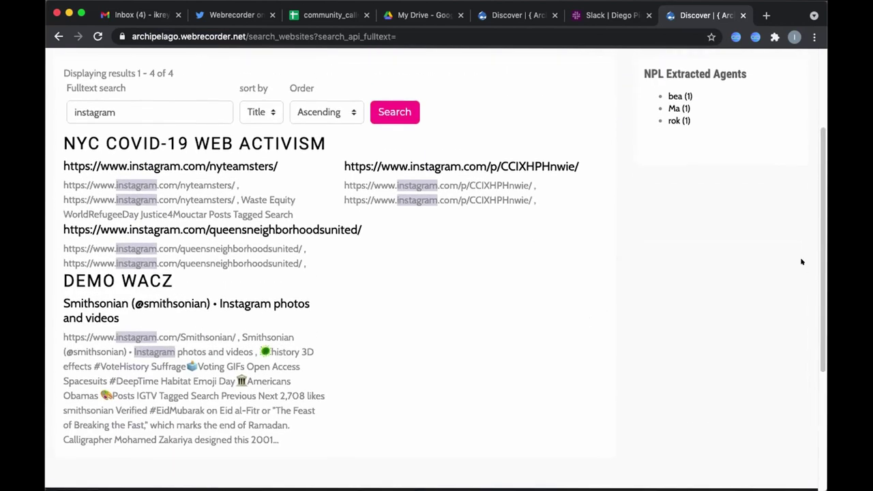